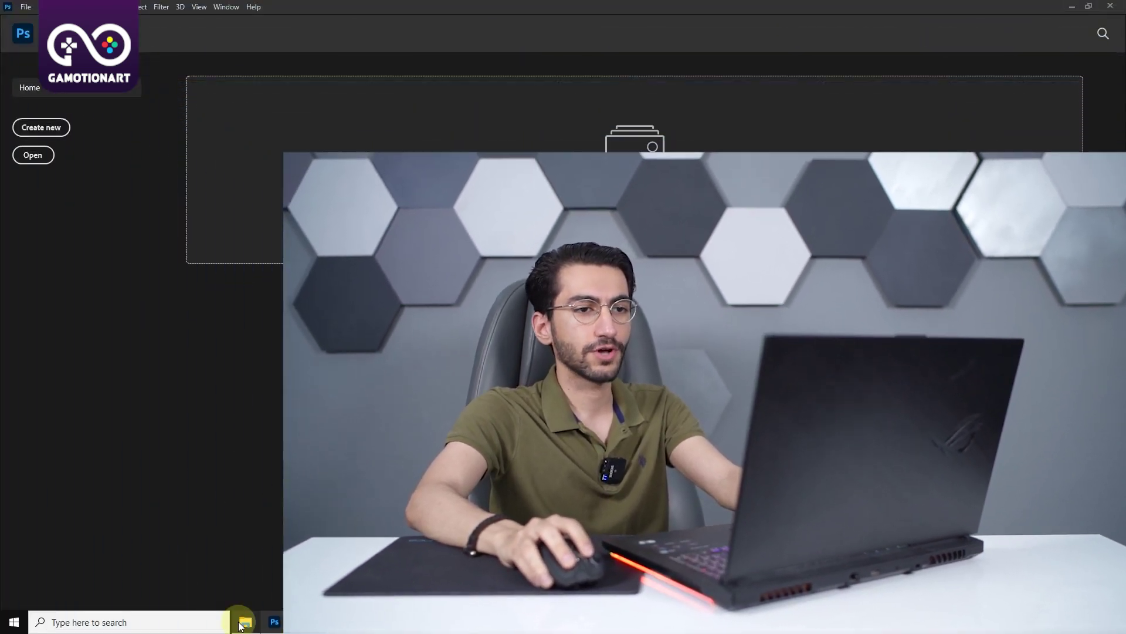
Step: Drag the Mia JPG from the Mia folder into Photoshop to open it
{"action": "left_click", "coordinate": [244, 622]}
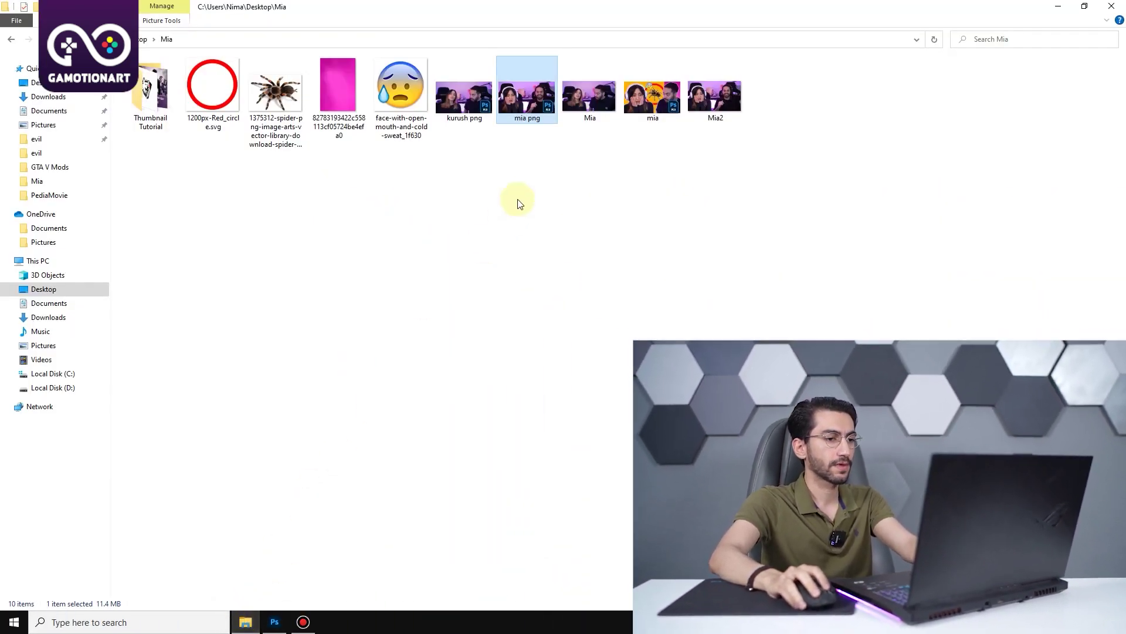
{"action": "mouse_move", "coordinate": [589, 97]}
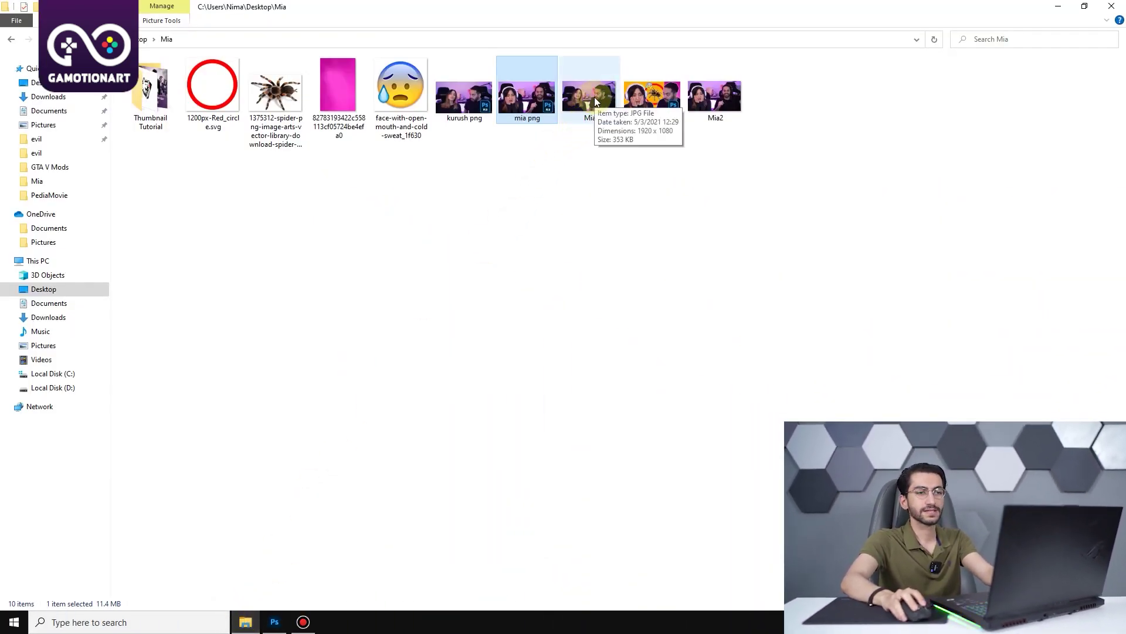
{"action": "left_click_drag", "start_coordinate": [594, 97], "coordinate": [301, 556]}
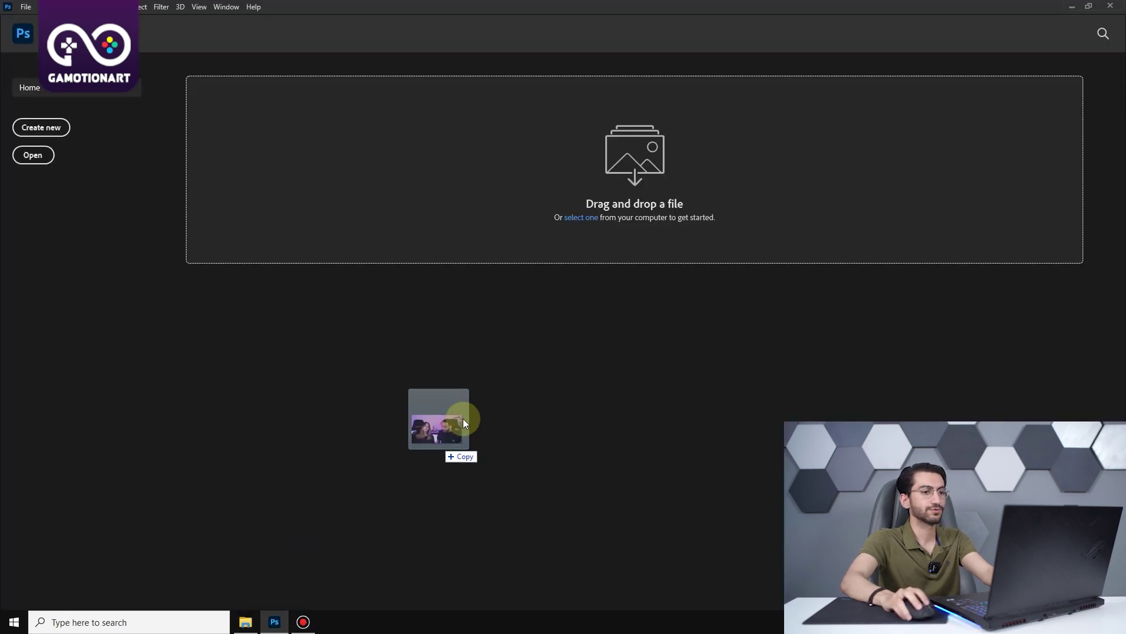
{"action": "left_click_drag", "start_coordinate": [287, 604], "coordinate": [576, 321]}
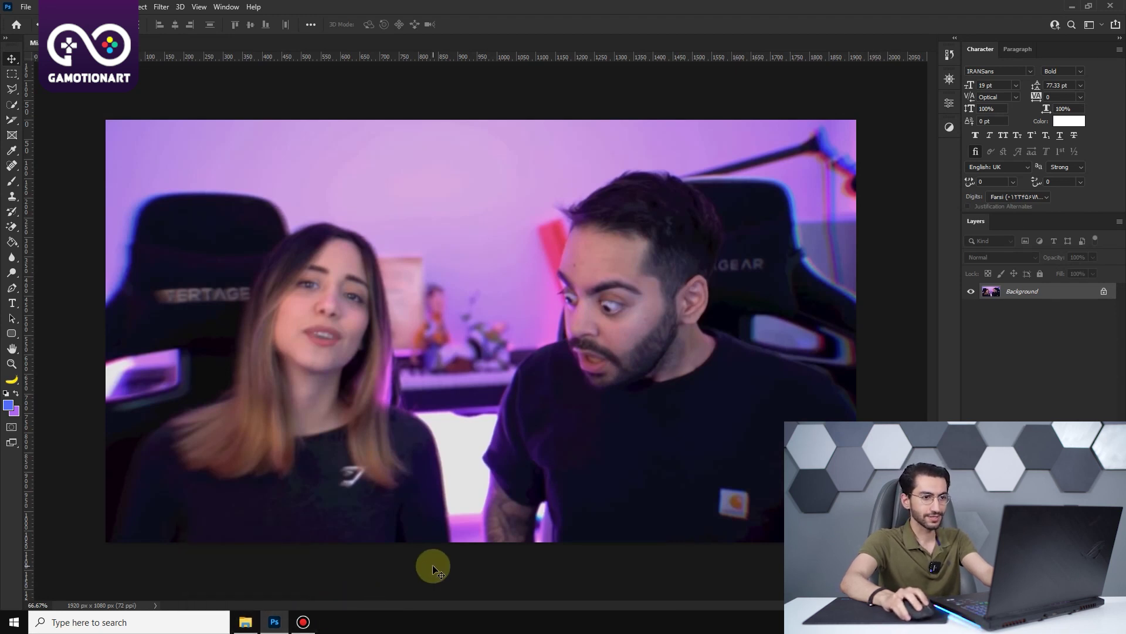
Step: Duplicate the Mia photo to Layer 1 and auto-select both people with Select > Subject
{"action": "key", "text": "ctrl+j"}
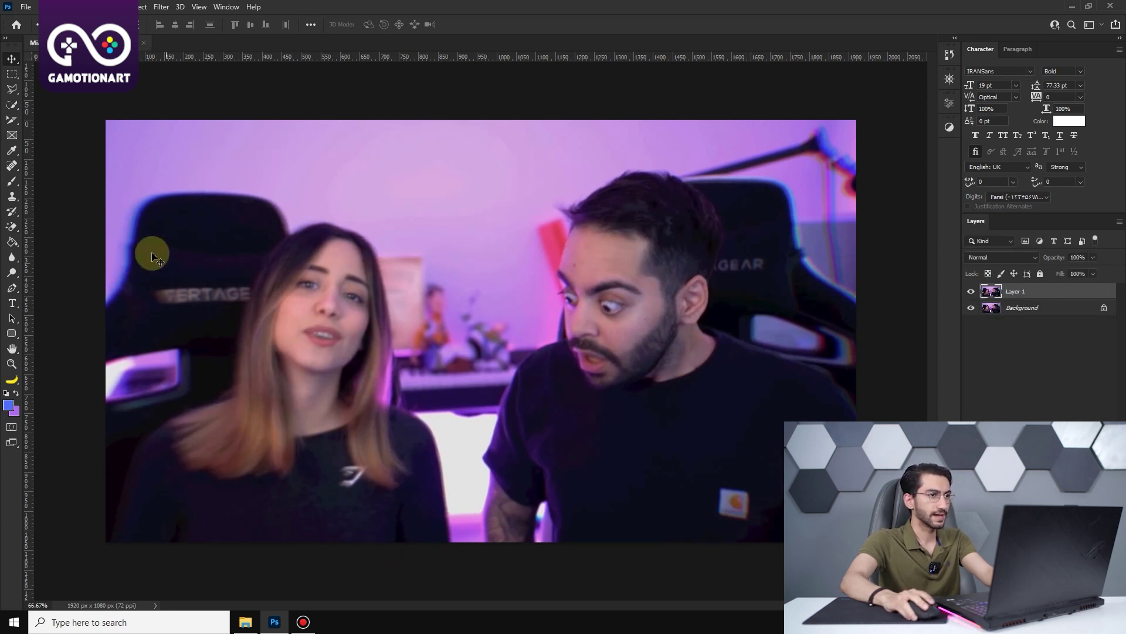
{"action": "left_click", "coordinate": [141, 7]}
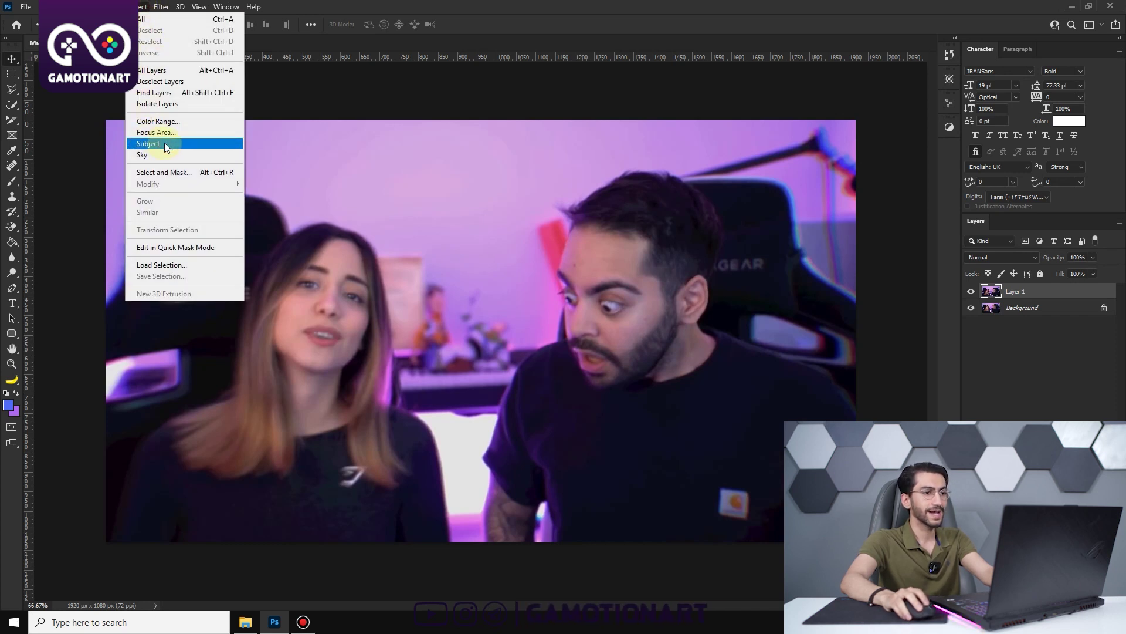
{"action": "left_click", "coordinate": [164, 142]}
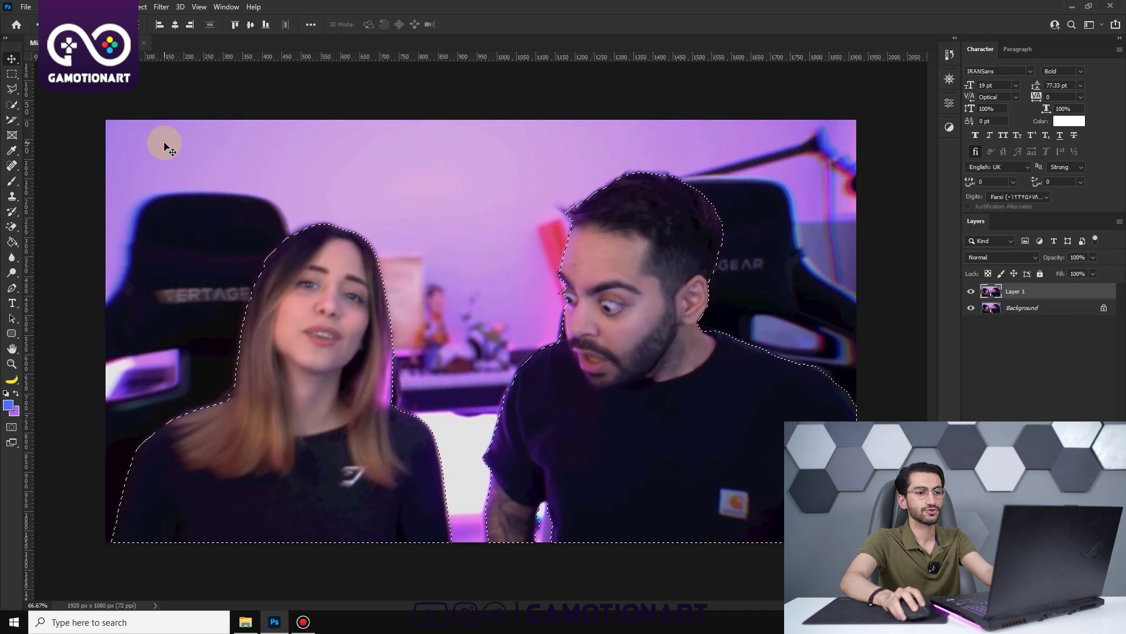
Step: Subtract the woman's face, hair and body from the selection with Quick Selection
{"action": "left_click", "coordinate": [14, 108]}
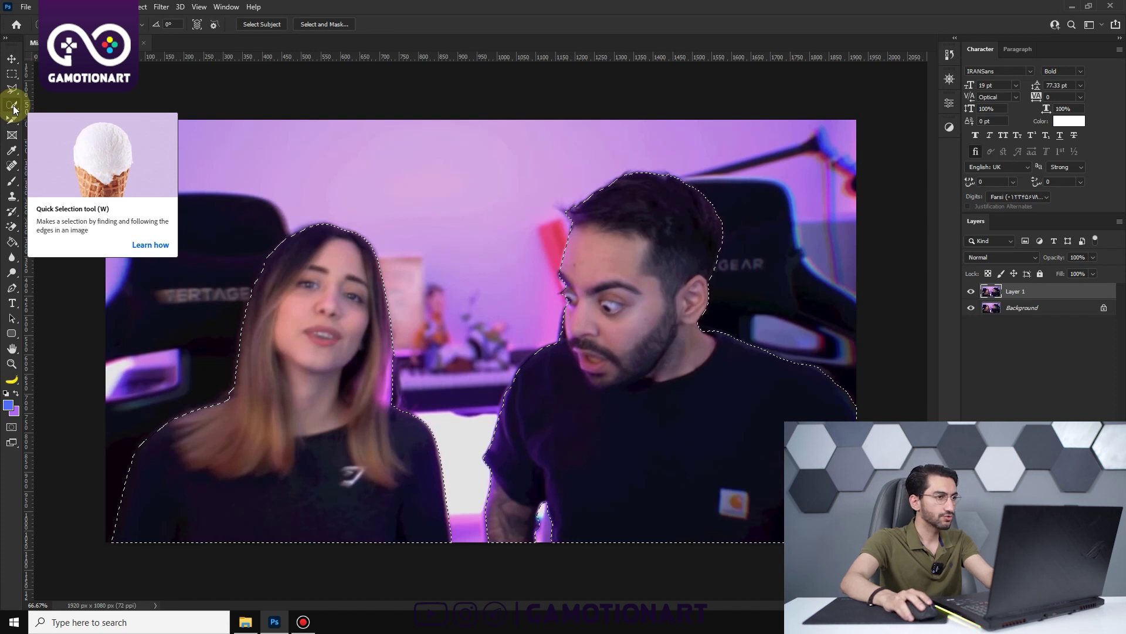
{"action": "mouse_move", "coordinate": [326, 357]}
{"action": "left_mouse_down"}
{"action": "mouse_move", "coordinate": [302, 296]}
{"action": "mouse_move", "coordinate": [297, 332]}
{"action": "mouse_move", "coordinate": [367, 423]}
{"action": "left_mouse_up"}
{"action": "left_click_drag", "start_coordinate": [391, 376], "coordinate": [386, 292]}
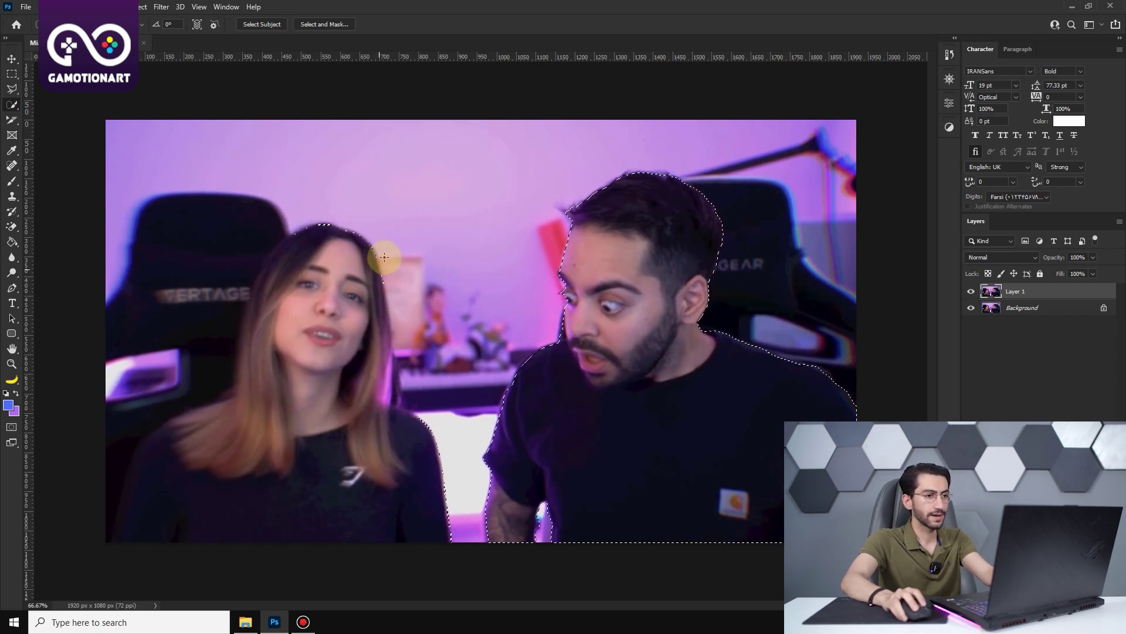
{"action": "mouse_move", "coordinate": [304, 230]}
{"action": "left_mouse_down"}
{"action": "mouse_move", "coordinate": [374, 243]}
{"action": "mouse_move", "coordinate": [404, 448]}
{"action": "mouse_move", "coordinate": [457, 518]}
{"action": "left_mouse_up"}
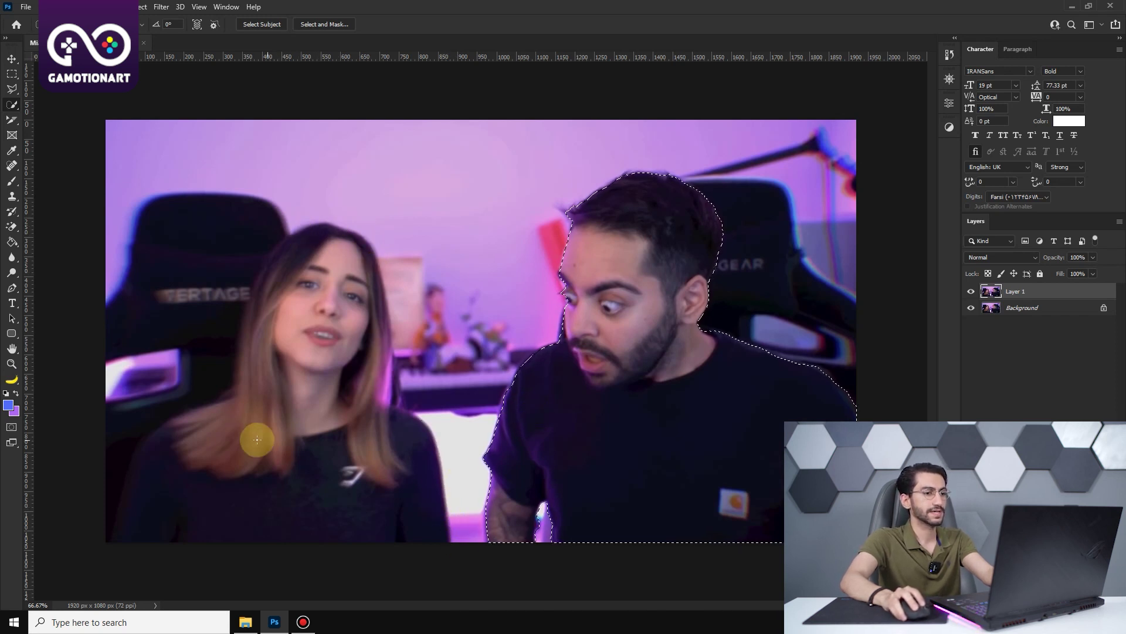
Step: Zoom to 100% on the man and pan along his outline
{"action": "left_click", "coordinate": [12, 364]}
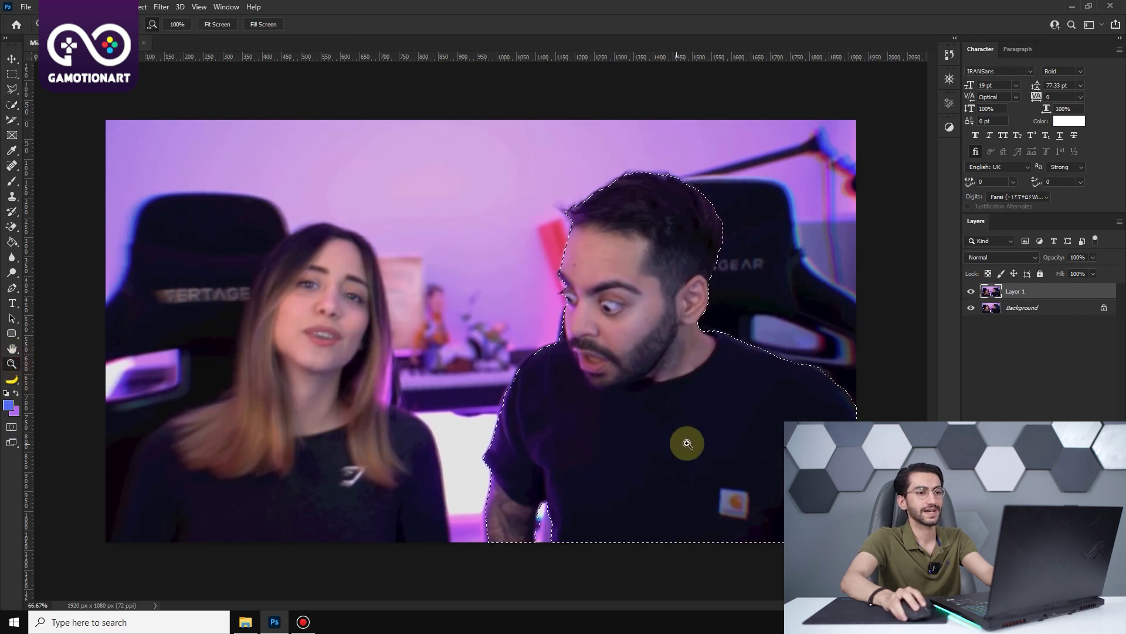
{"action": "left_click", "coordinate": [686, 444]}
{"action": "scroll", "coordinate": [697, 450], "scroll_direction": "down", "scroll_amount": 1}
{"action": "scroll", "coordinate": [681, 470], "scroll_direction": "down", "scroll_amount": 1}
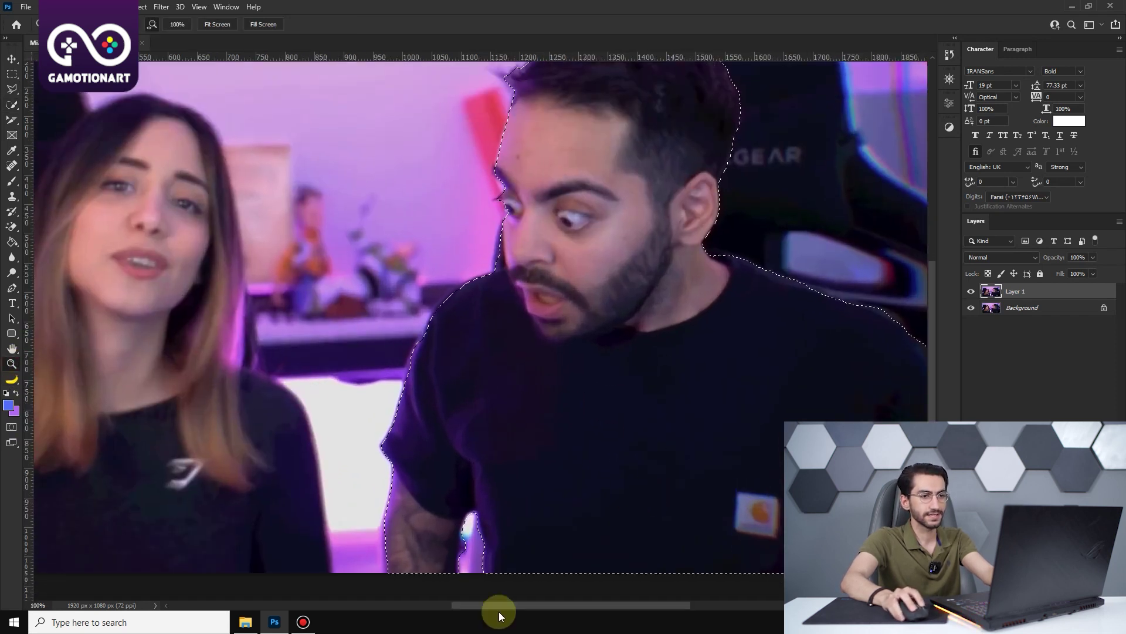
{"action": "left_click_drag", "start_coordinate": [523, 606], "coordinate": [560, 606]}
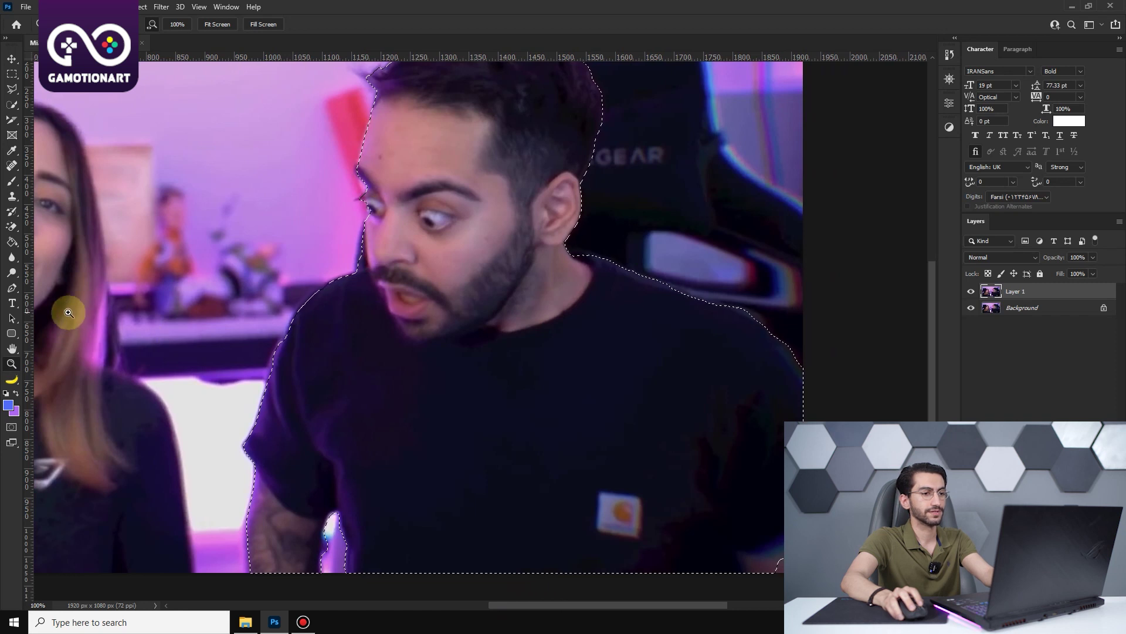
{"action": "left_click", "coordinate": [11, 105]}
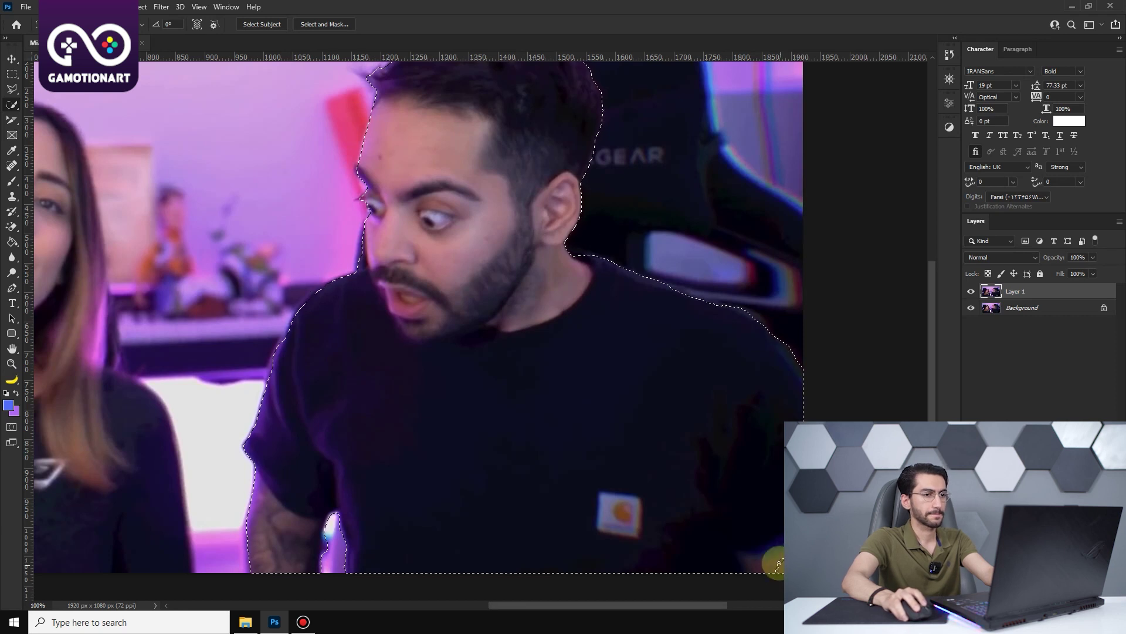
{"action": "scroll", "coordinate": [701, 473], "scroll_direction": "up", "scroll_amount": 1}
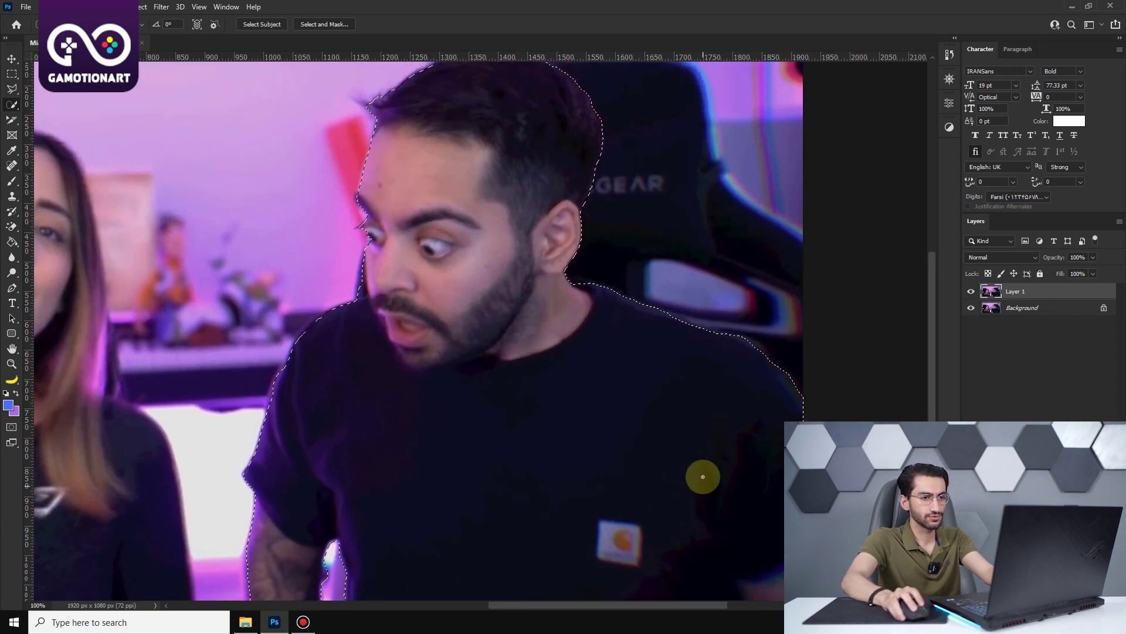
{"action": "scroll", "coordinate": [653, 457], "scroll_direction": "up", "scroll_amount": 2}
{"action": "scroll", "coordinate": [550, 347], "scroll_direction": "up", "scroll_amount": 2}
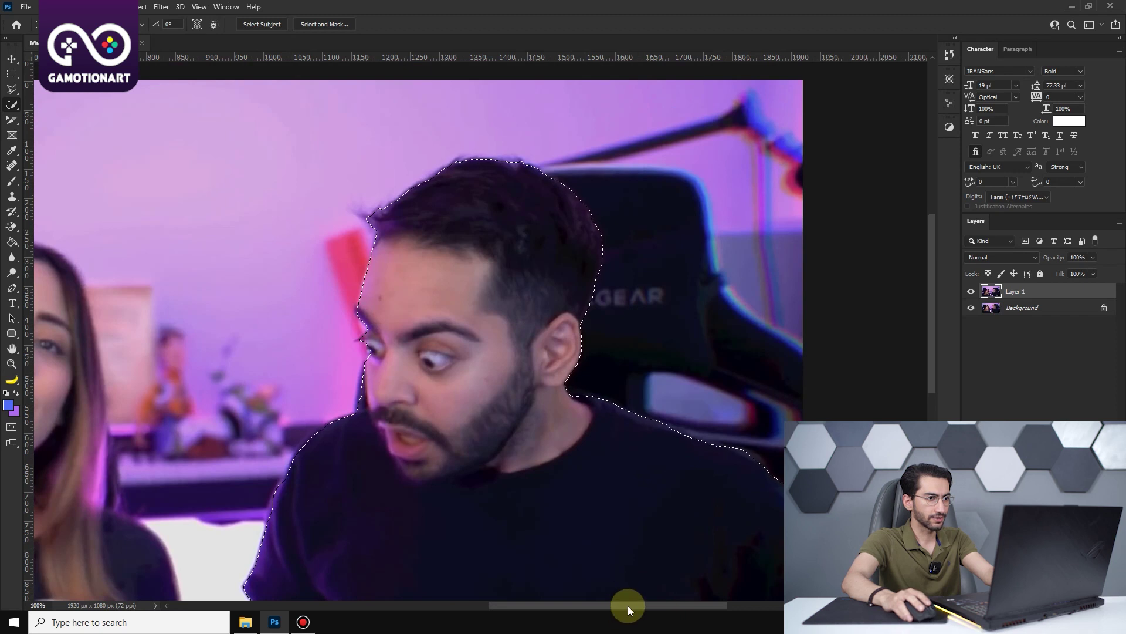
{"action": "left_click_drag", "start_coordinate": [628, 606], "coordinate": [589, 605]}
{"action": "scroll", "coordinate": [507, 512], "scroll_direction": "down", "scroll_amount": 3}
{"action": "scroll", "coordinate": [506, 511], "scroll_direction": "down", "scroll_amount": 2}
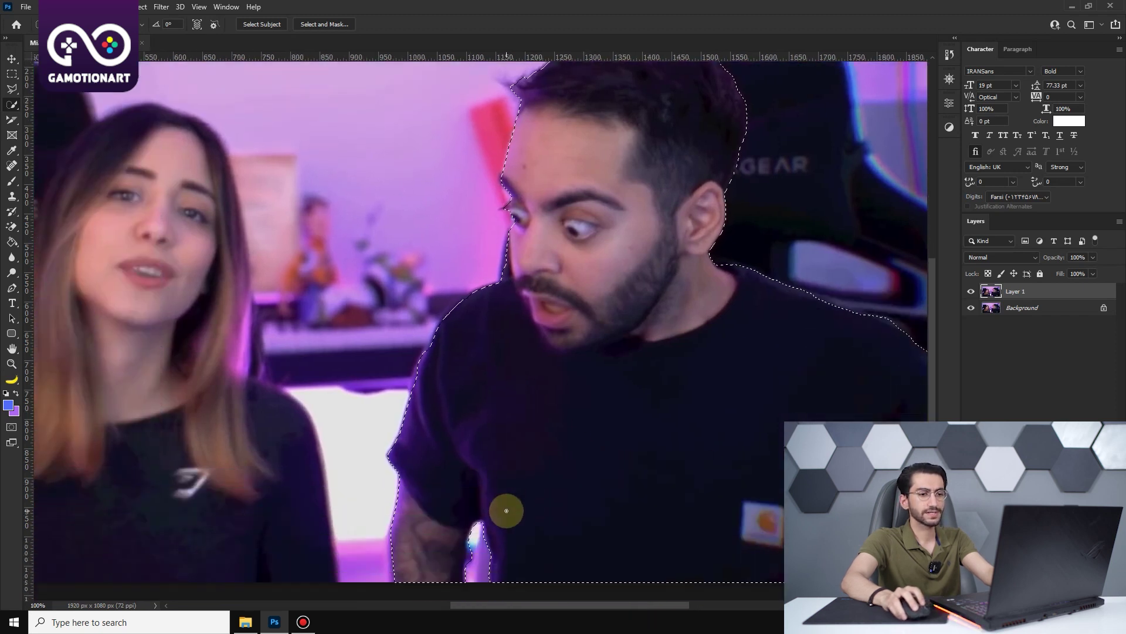
Step: Zoom to 200% around the man's eye, back on the Quick Selection tool
{"action": "left_click", "coordinate": [11, 364]}
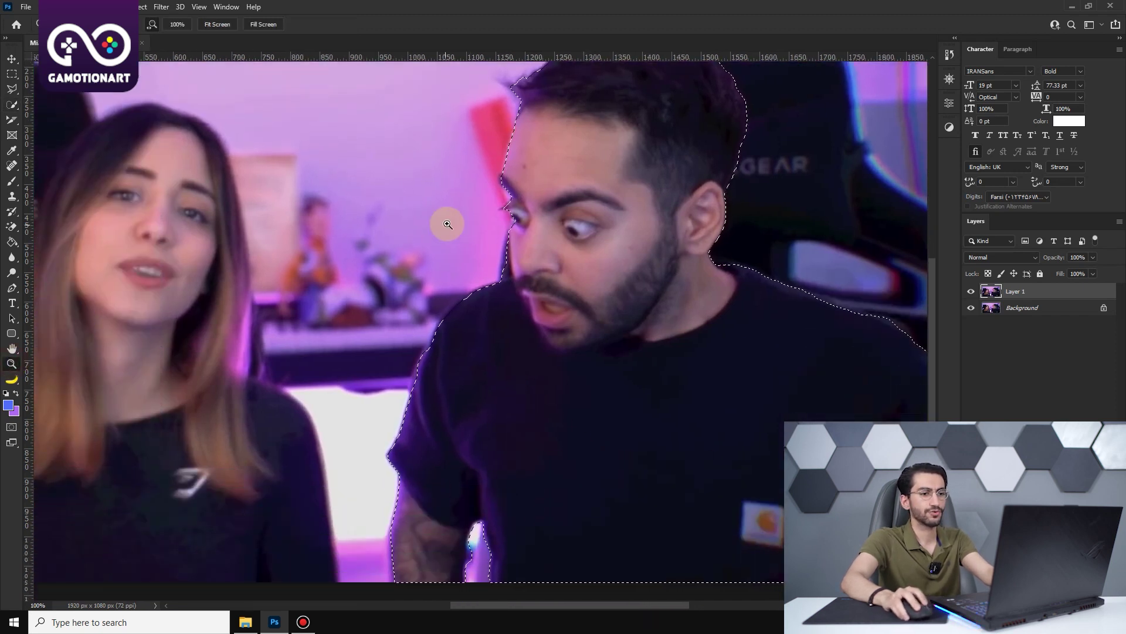
{"action": "left_click", "coordinate": [516, 215]}
{"action": "scroll", "coordinate": [528, 237], "scroll_direction": "up", "scroll_amount": 3}
{"action": "scroll", "coordinate": [528, 246], "scroll_direction": "up", "scroll_amount": 2}
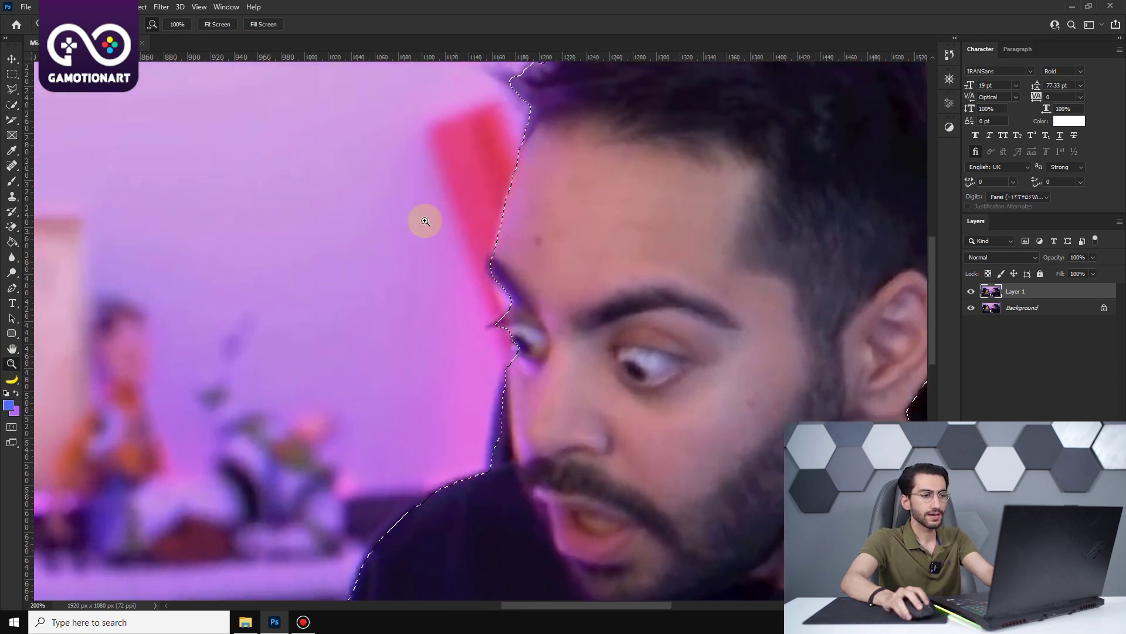
{"action": "left_click", "coordinate": [11, 105]}
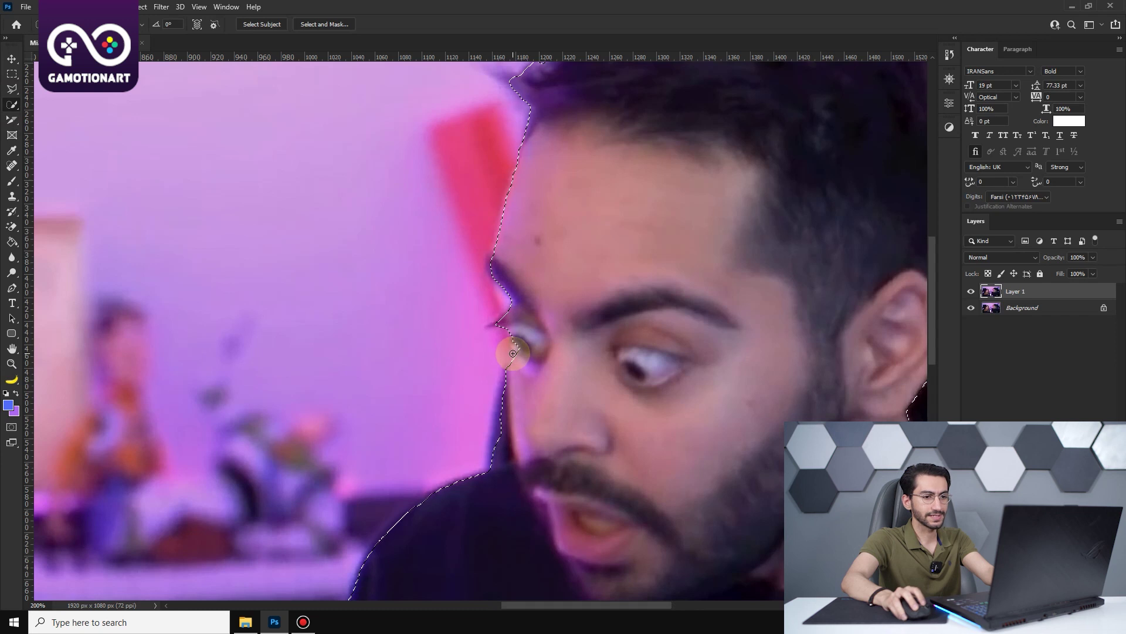
Step: Refine the selection edge along the man's face
{"action": "left_click_drag", "start_coordinate": [513, 353], "coordinate": [503, 433]}
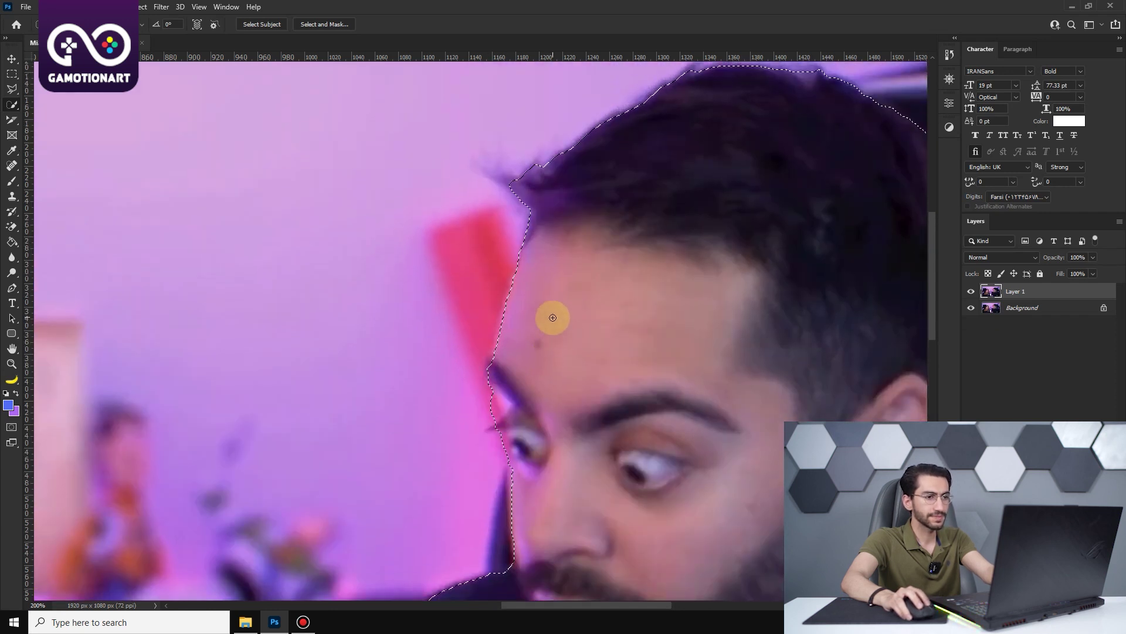
{"action": "scroll", "coordinate": [517, 359], "scroll_direction": "down", "scroll_amount": 3}
{"action": "scroll", "coordinate": [517, 359], "scroll_direction": "down", "scroll_amount": 6}
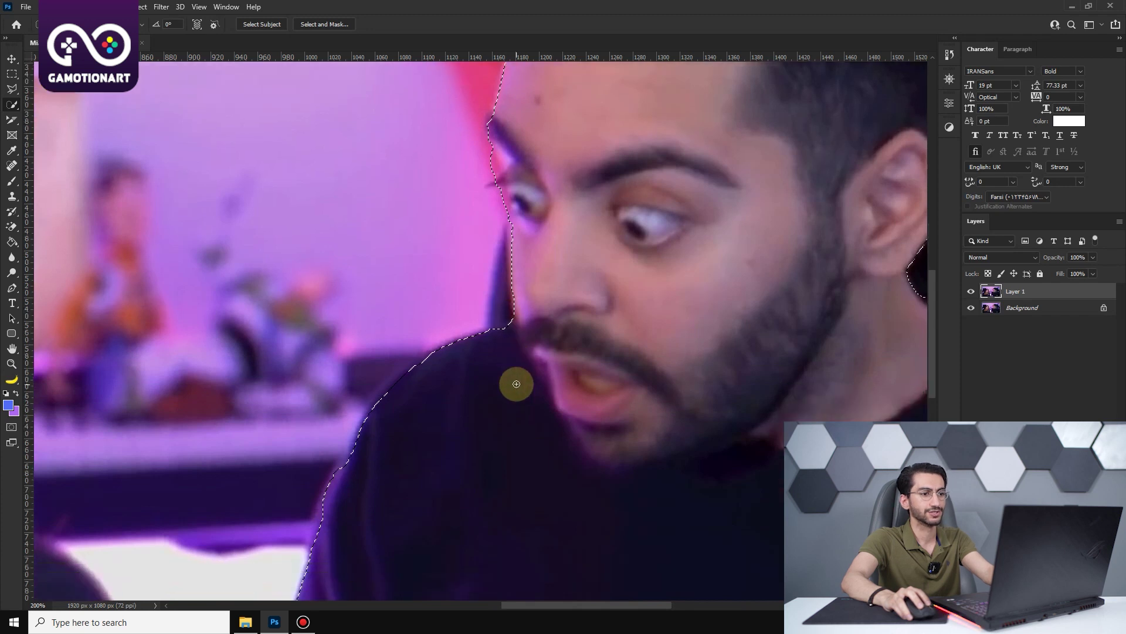
{"action": "scroll", "coordinate": [523, 504], "scroll_direction": "down", "scroll_amount": 3}
{"action": "scroll", "coordinate": [447, 512], "scroll_direction": "down", "scroll_amount": 6}
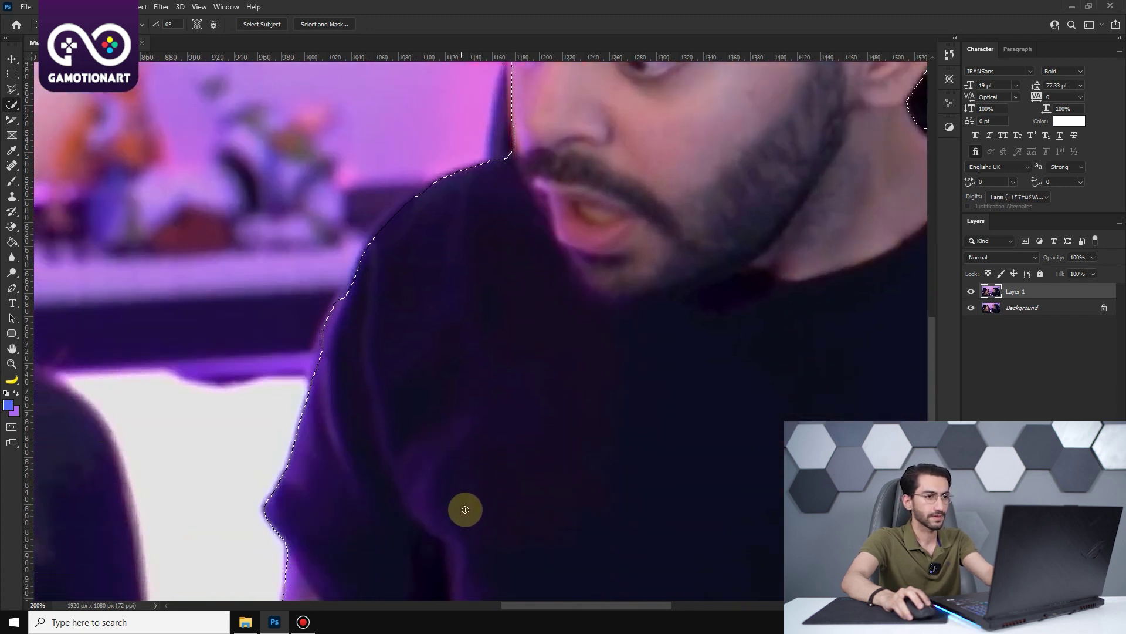
{"action": "scroll", "coordinate": [465, 511], "scroll_direction": "down", "scroll_amount": 6}
{"action": "scroll", "coordinate": [485, 498], "scroll_direction": "down", "scroll_amount": 3}
{"action": "scroll", "coordinate": [477, 492], "scroll_direction": "down", "scroll_amount": 2}
Step: Tighten the selection along the man's arm and fit the whole image on screen
{"action": "mouse_move", "coordinate": [428, 432]}
{"action": "left_mouse_down"}
{"action": "mouse_move", "coordinate": [429, 415]}
{"action": "mouse_move", "coordinate": [434, 444]}
{"action": "mouse_move", "coordinate": [418, 476]}
{"action": "left_mouse_up"}
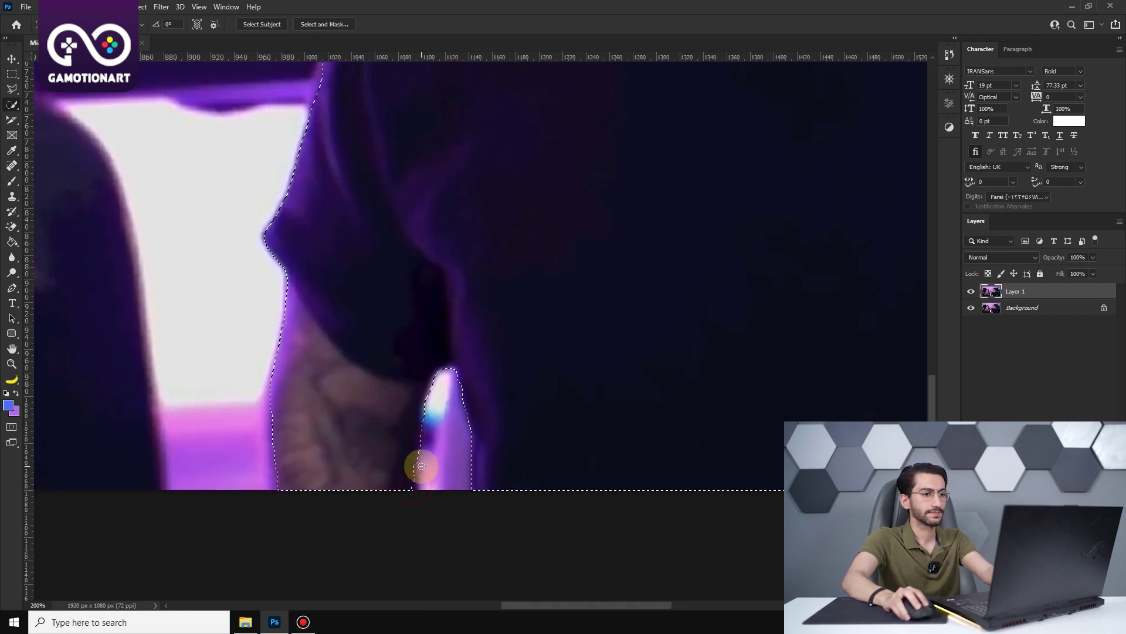
{"action": "left_click", "coordinate": [11, 363]}
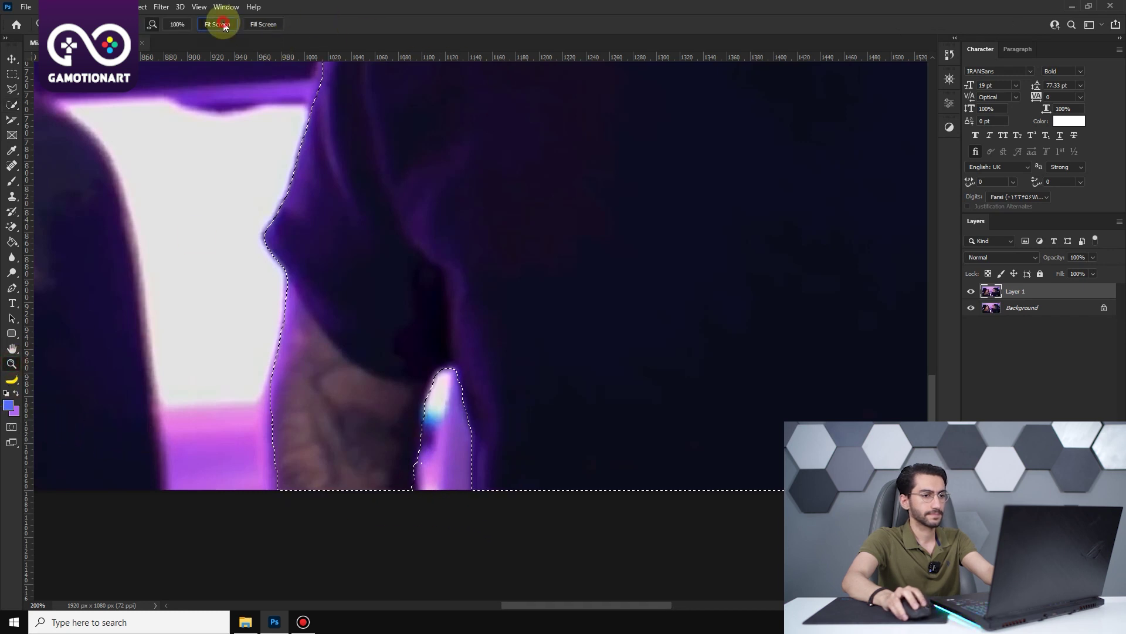
{"action": "left_click", "coordinate": [224, 26]}
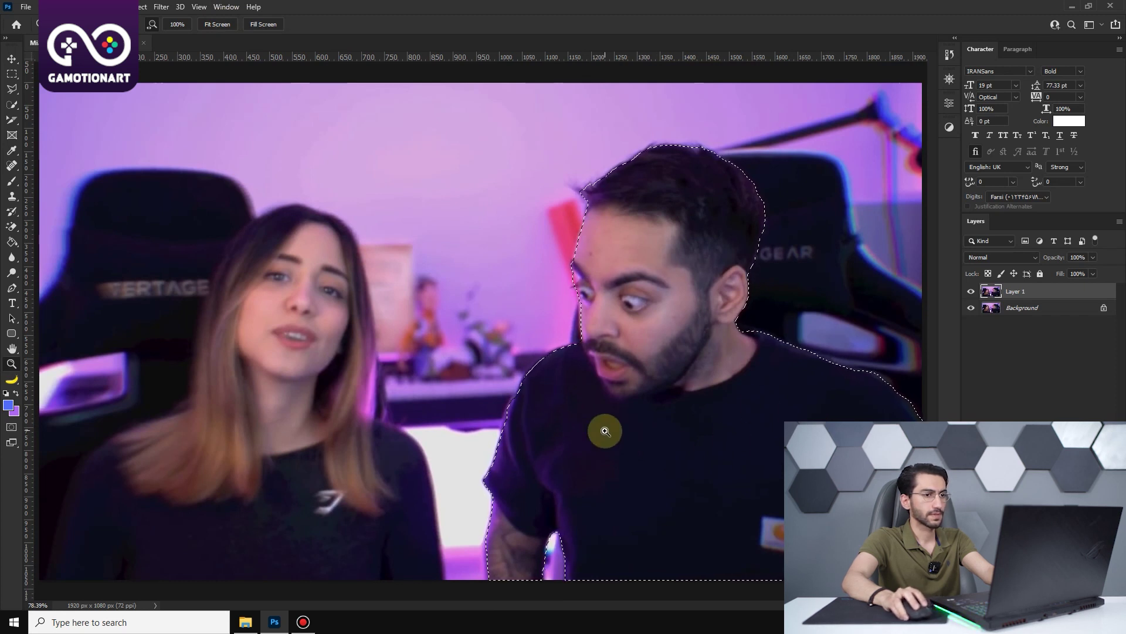
Step: Drag the Mia2 photo from the Mia folder into Photoshop as a new document
{"action": "left_click", "coordinate": [245, 622]}
{"action": "mouse_move", "coordinate": [712, 112]}
{"action": "left_mouse_down"}
{"action": "mouse_move", "coordinate": [434, 407]}
{"action": "mouse_move", "coordinate": [288, 474]}
{"action": "left_mouse_up"}
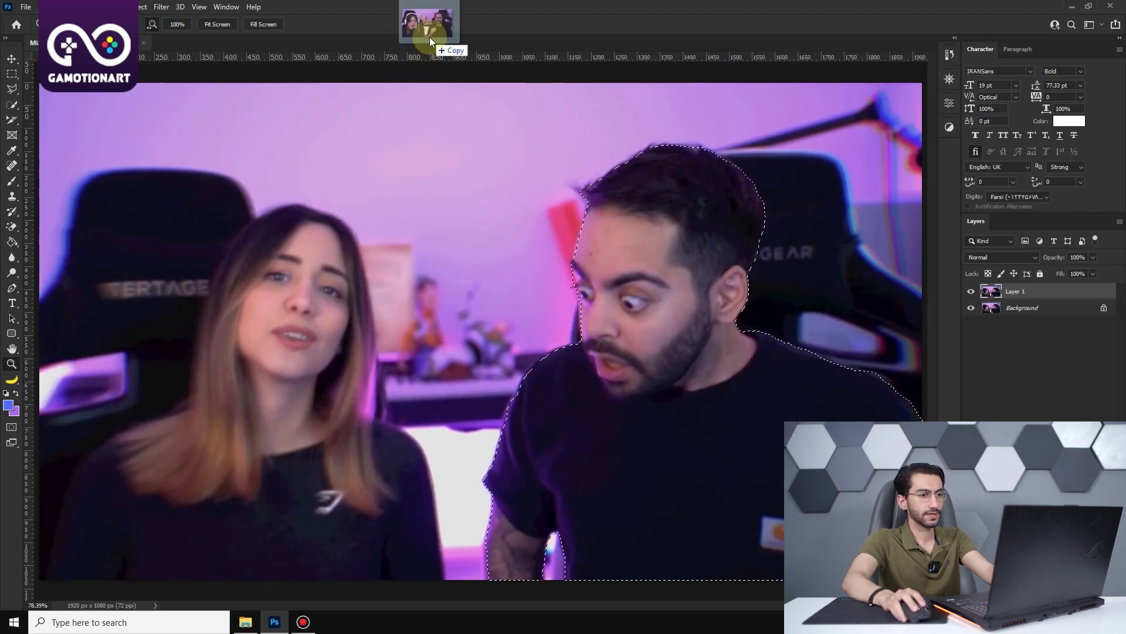
{"action": "left_click_drag", "start_coordinate": [429, 37], "coordinate": [429, 37]}
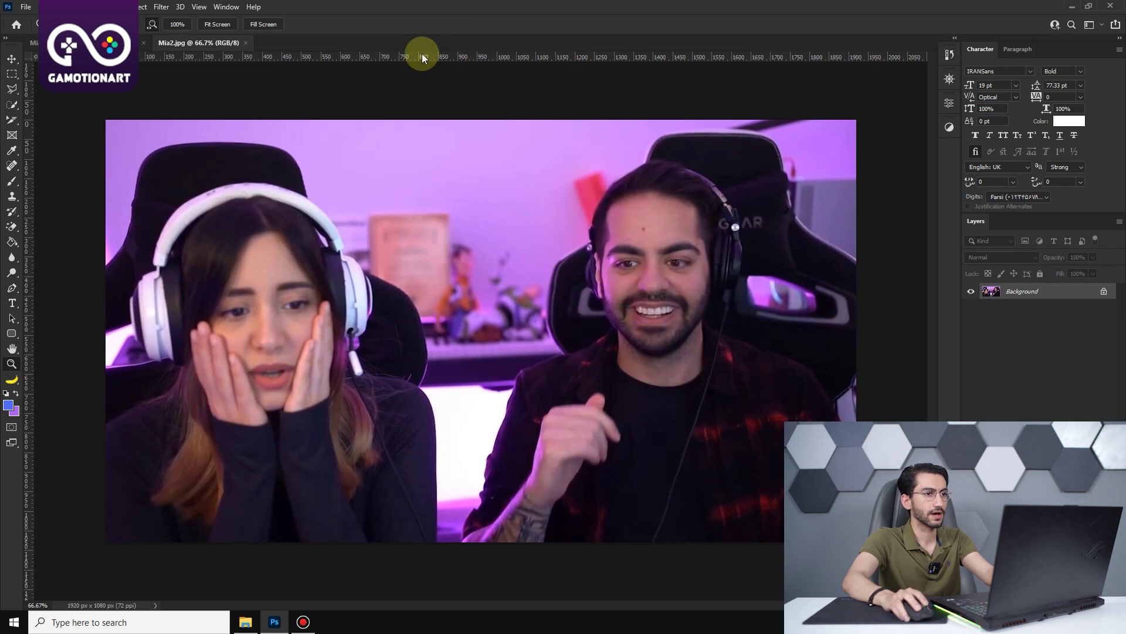
Step: Duplicate Mia2 onto a new layer and select both people as the subject
{"action": "key", "text": "ctrl+j"}
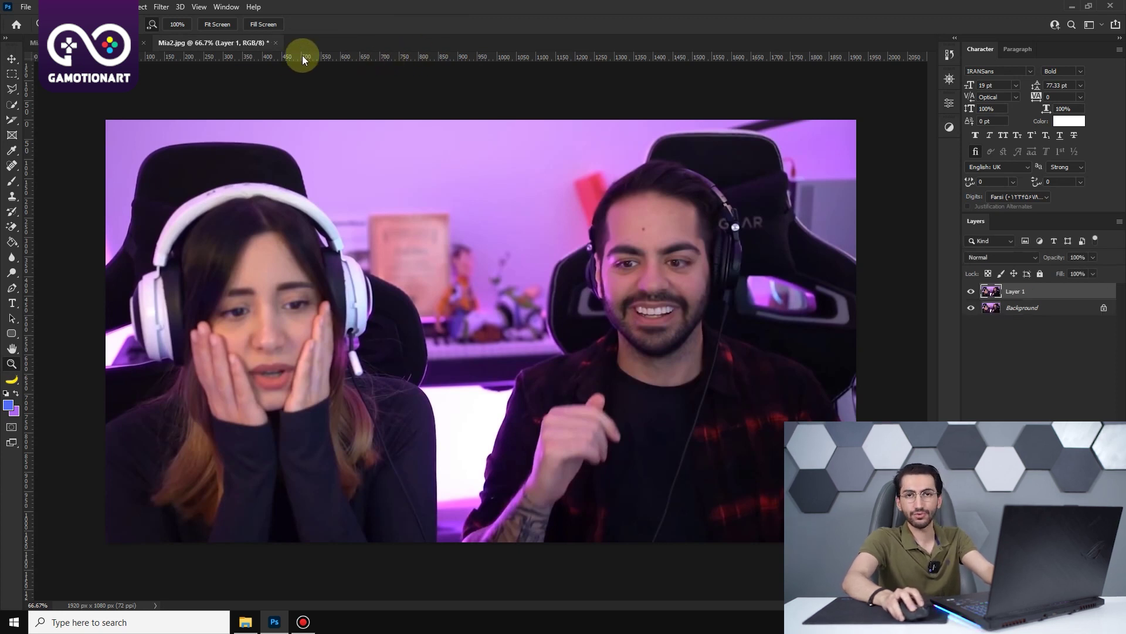
{"action": "left_click", "coordinate": [142, 7]}
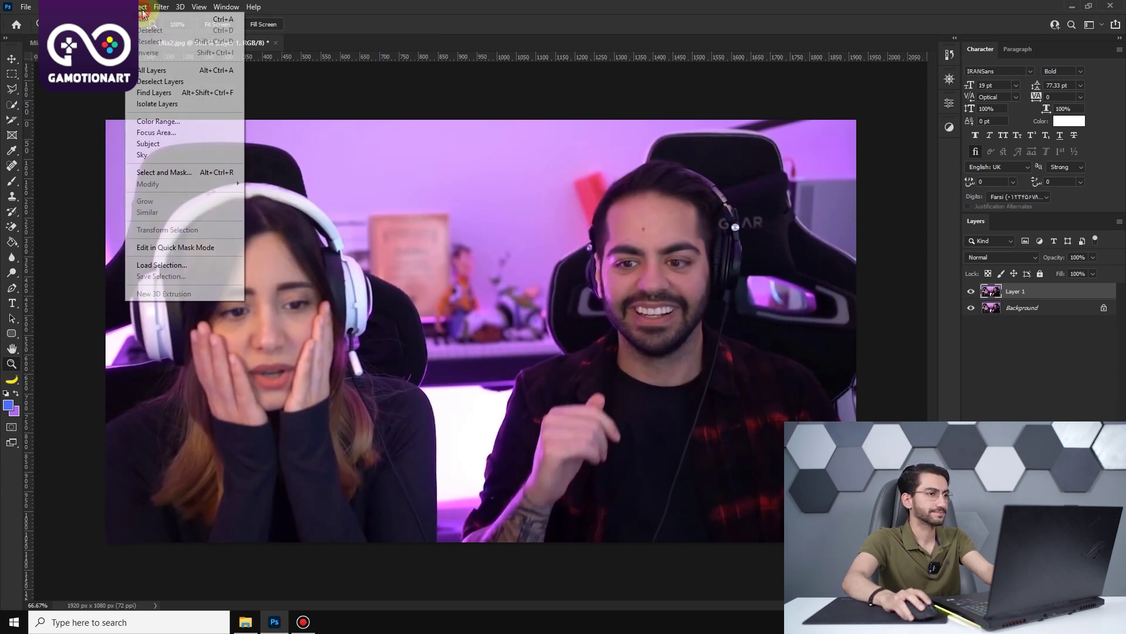
{"action": "left_click", "coordinate": [183, 143]}
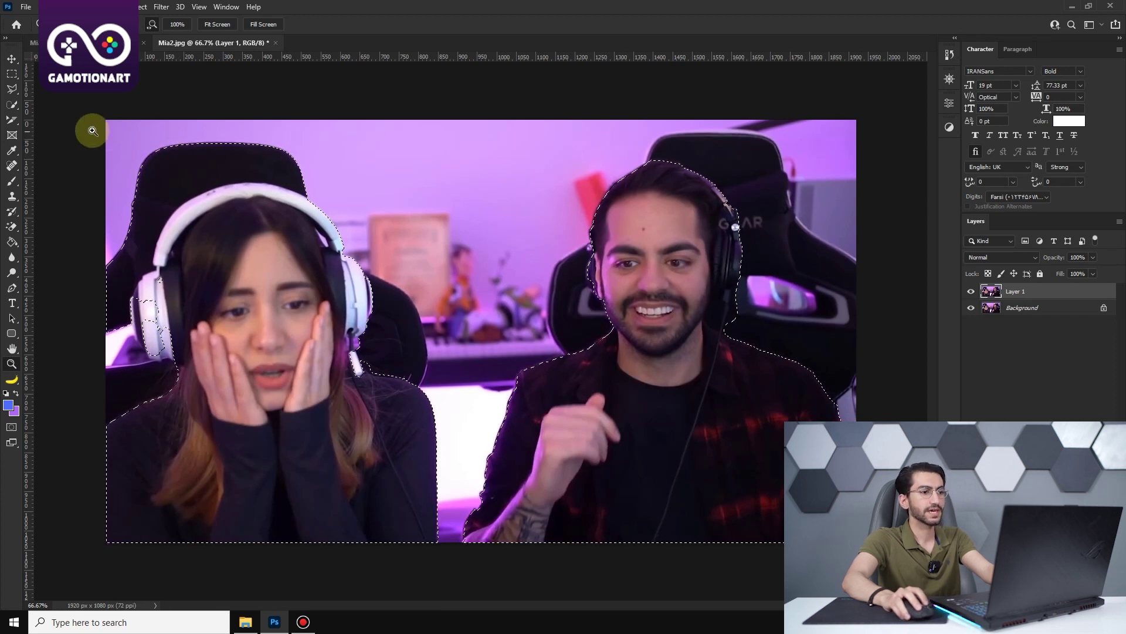
{"action": "left_click", "coordinate": [13, 106]}
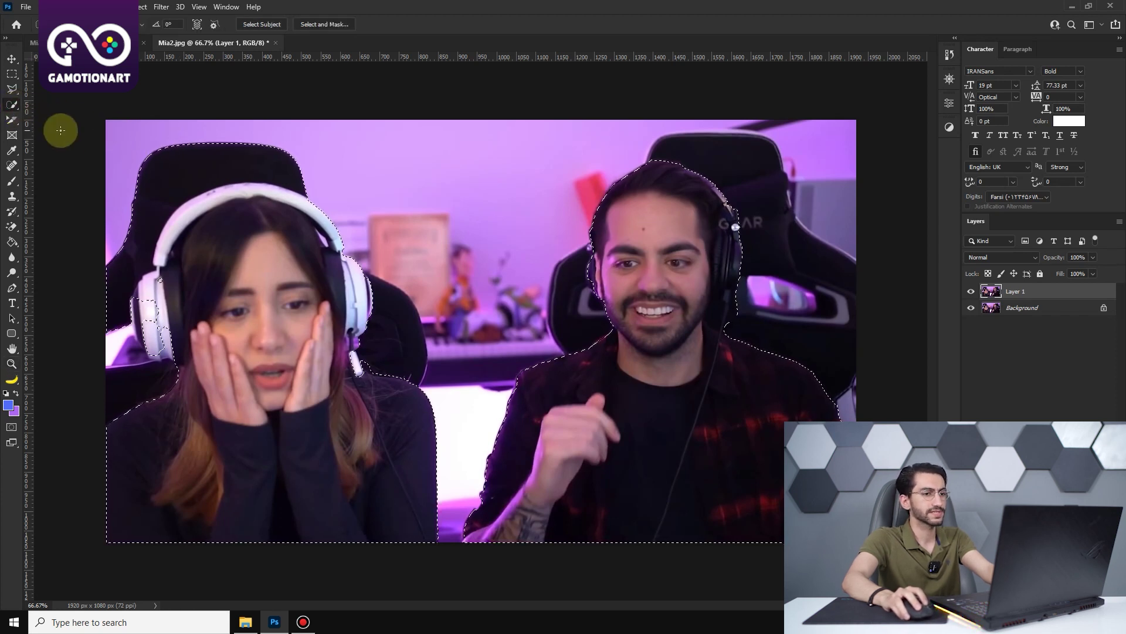
Step: Subtract the man's shirt and body from the selection
{"action": "left_click", "coordinate": [633, 399]}
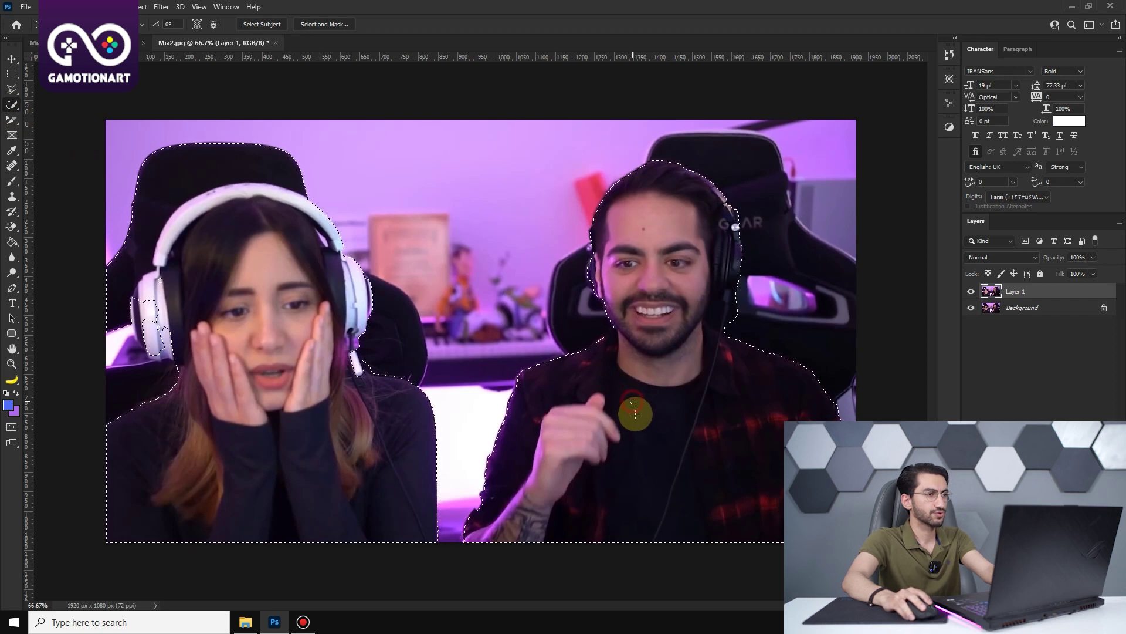
{"action": "mouse_move", "coordinate": [648, 437]}
{"action": "left_mouse_down"}
{"action": "mouse_move", "coordinate": [660, 335]}
{"action": "mouse_move", "coordinate": [735, 228]}
{"action": "left_mouse_up"}
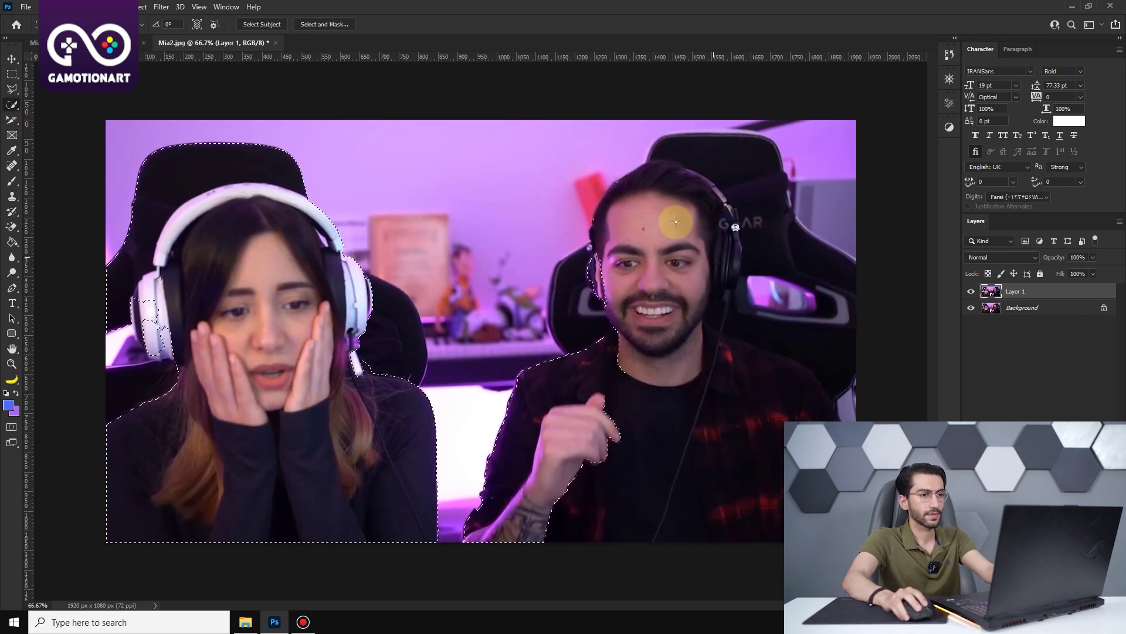
{"action": "left_click_drag", "start_coordinate": [593, 265], "coordinate": [571, 447]}
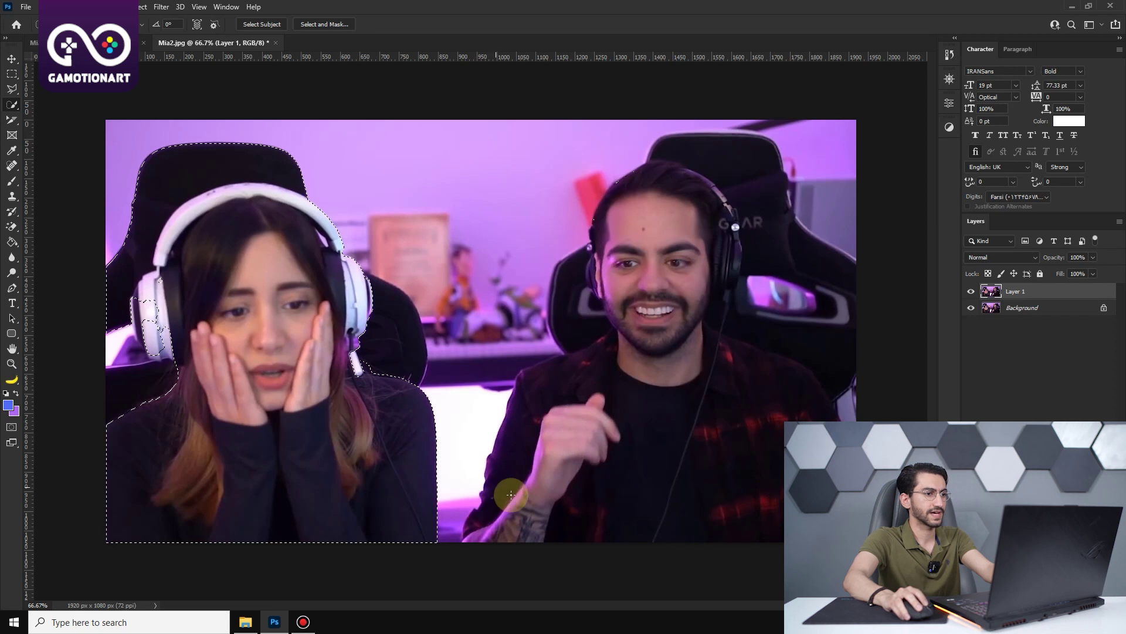
Step: Zoom in on the woman and tidy the selection around her headphone cable and mic
{"action": "left_click", "coordinate": [11, 363]}
{"action": "left_click", "coordinate": [201, 382]}
{"action": "scroll", "coordinate": [299, 427], "scroll_direction": "down", "scroll_amount": 2}
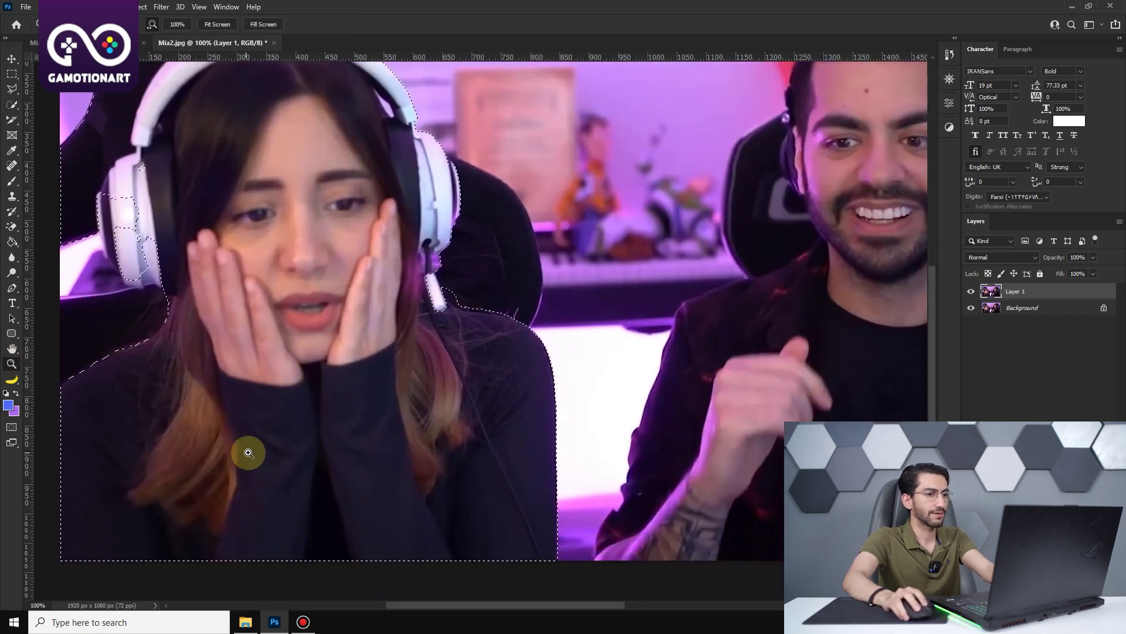
{"action": "scroll", "coordinate": [249, 453], "scroll_direction": "up", "scroll_amount": 2}
{"action": "left_click", "coordinate": [12, 105]}
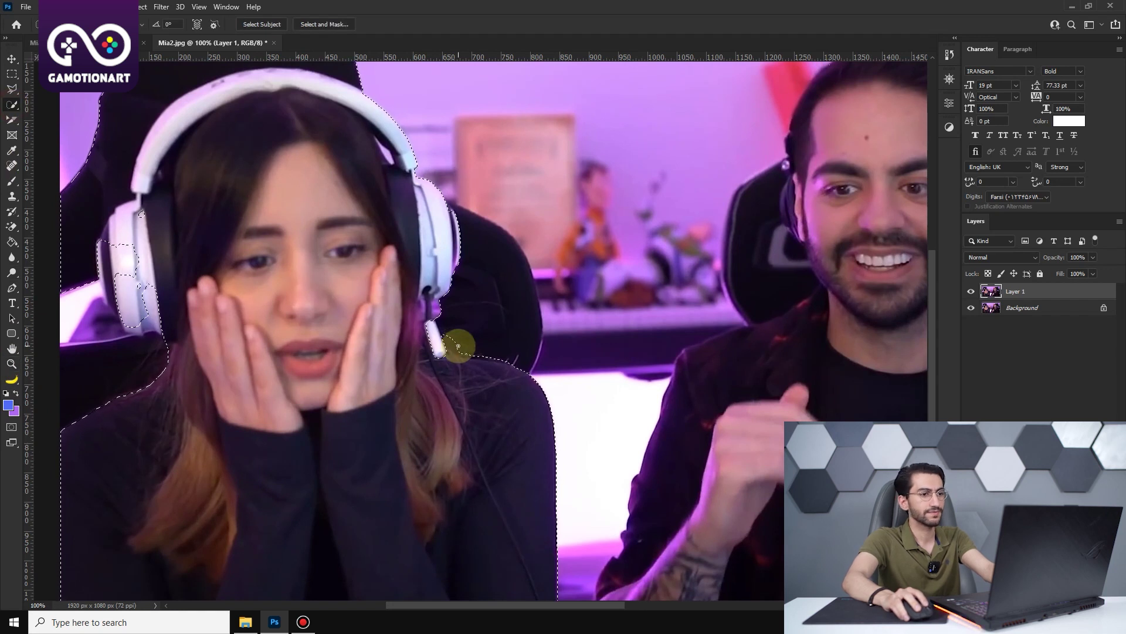
{"action": "left_click", "coordinate": [451, 341]}
{"action": "left_click", "coordinate": [460, 350]}
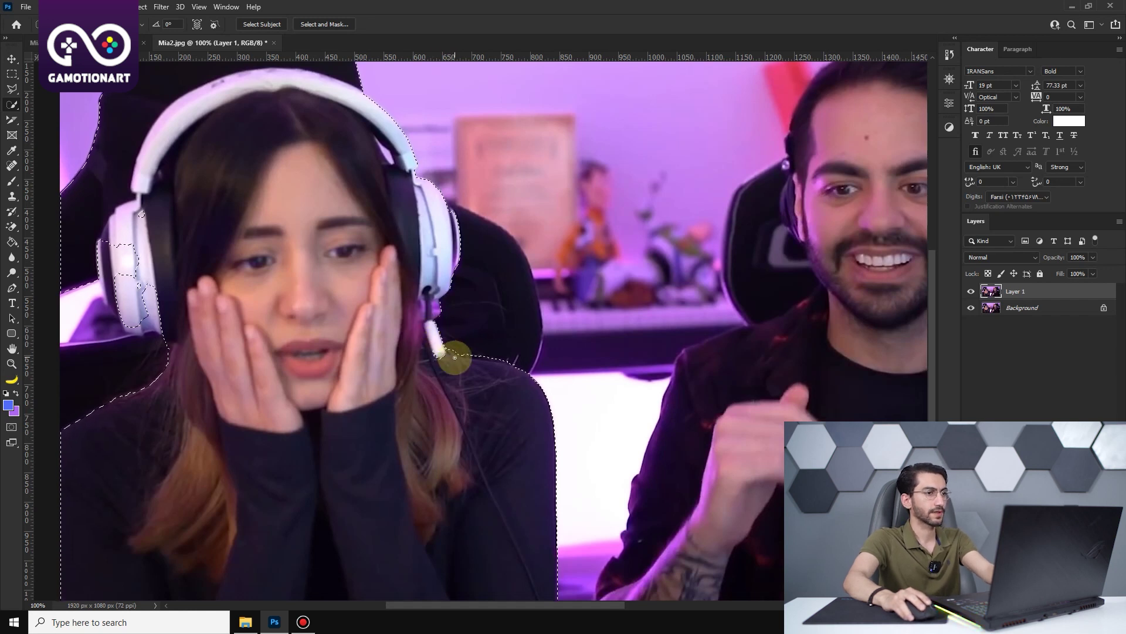
{"action": "scroll", "coordinate": [452, 354], "scroll_direction": "up", "scroll_amount": 3}
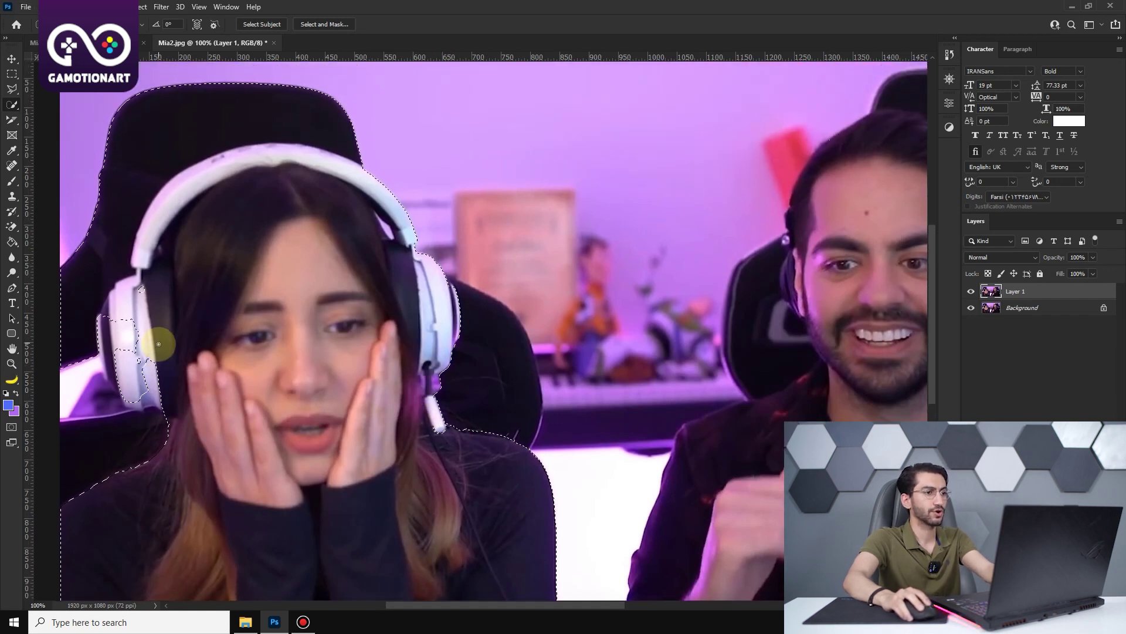
{"action": "scroll", "coordinate": [147, 340], "scroll_direction": "down", "scroll_amount": 1}
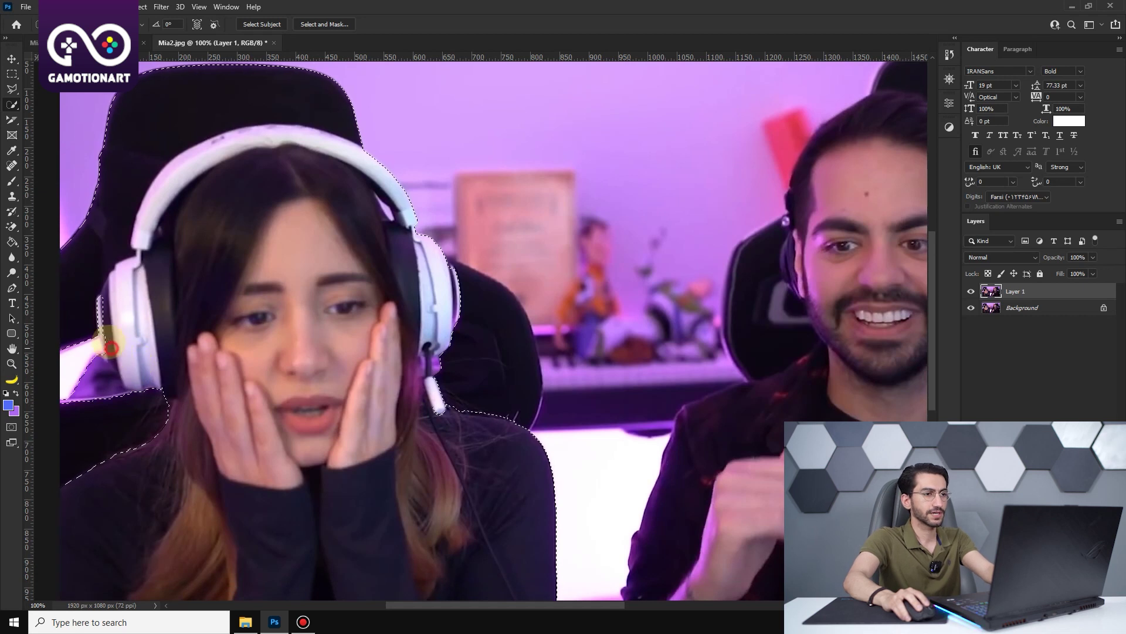
Step: Remove the dark chair behind the woman's head from the selection
{"action": "mouse_move", "coordinate": [93, 369]}
{"action": "left_mouse_down"}
{"action": "mouse_move", "coordinate": [75, 322]}
{"action": "mouse_move", "coordinate": [83, 214]}
{"action": "mouse_move", "coordinate": [128, 144]}
{"action": "left_mouse_up"}
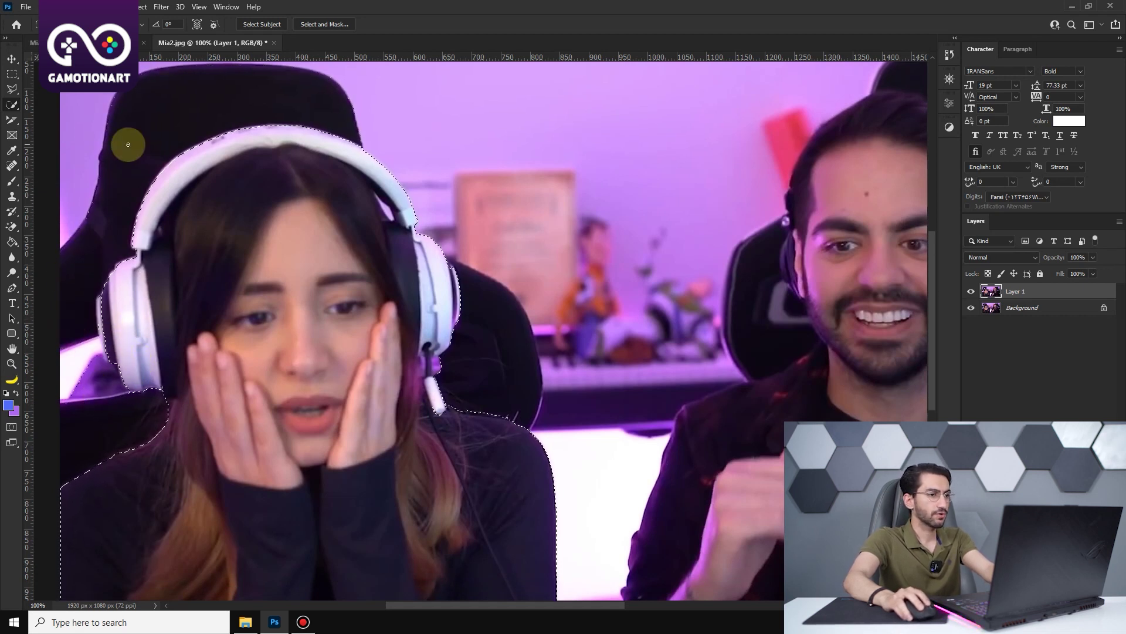
{"action": "scroll", "coordinate": [117, 132], "scroll_direction": "up", "scroll_amount": 2}
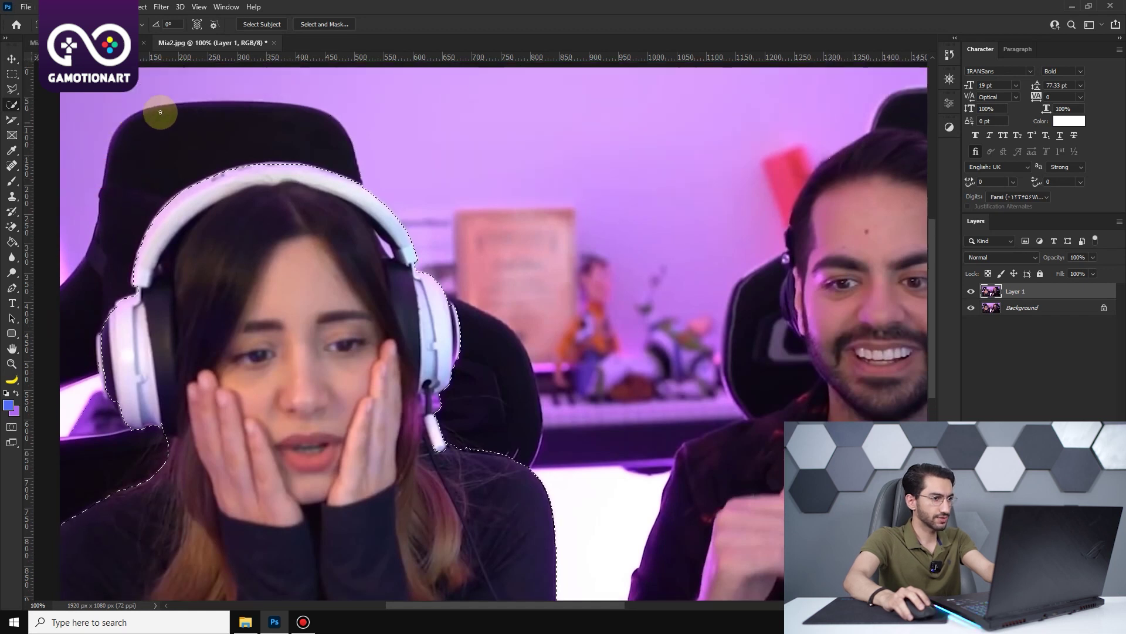
{"action": "left_click_drag", "start_coordinate": [334, 125], "coordinate": [352, 151]}
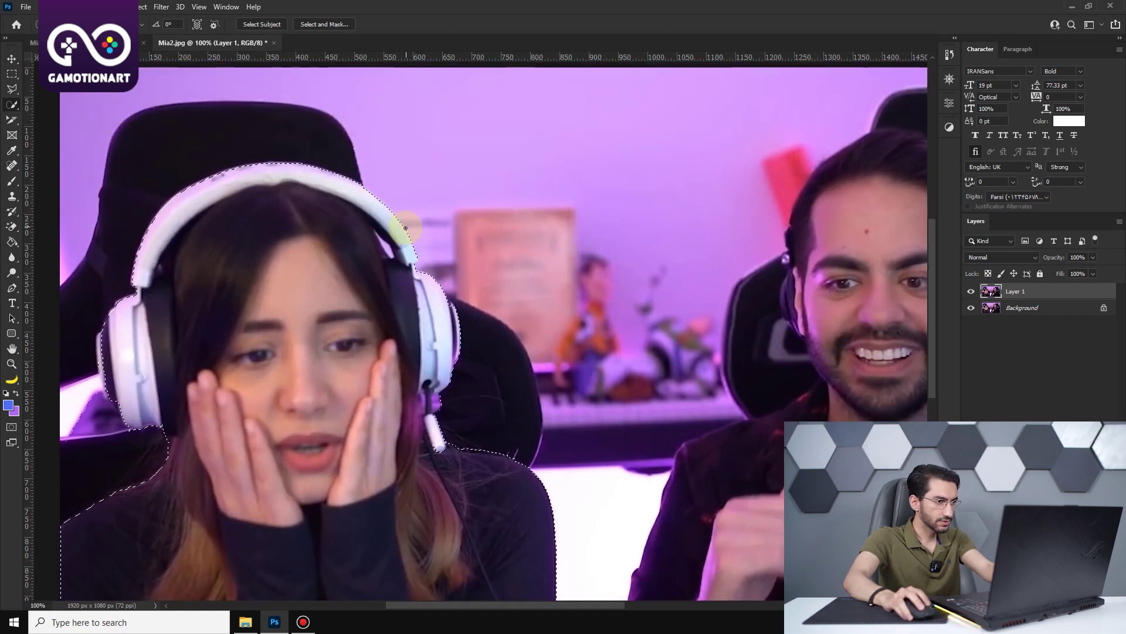
{"action": "scroll", "coordinate": [386, 220], "scroll_direction": "down", "scroll_amount": 1}
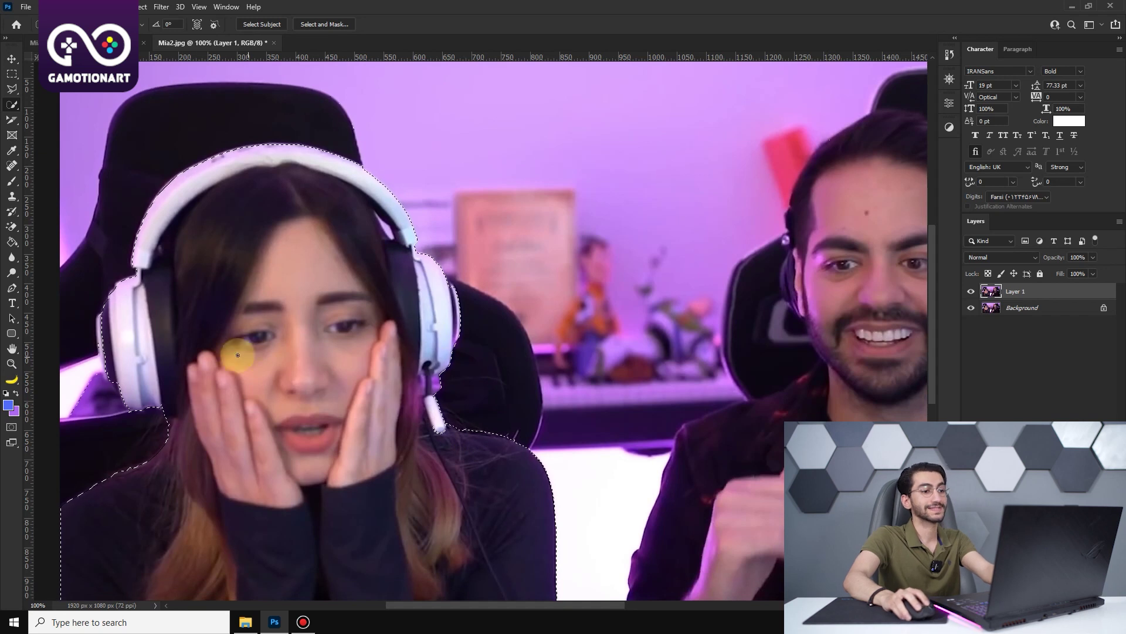
Step: Zoom in on her face and remove the purple wedge beside the headphone
{"action": "left_click", "coordinate": [11, 363]}
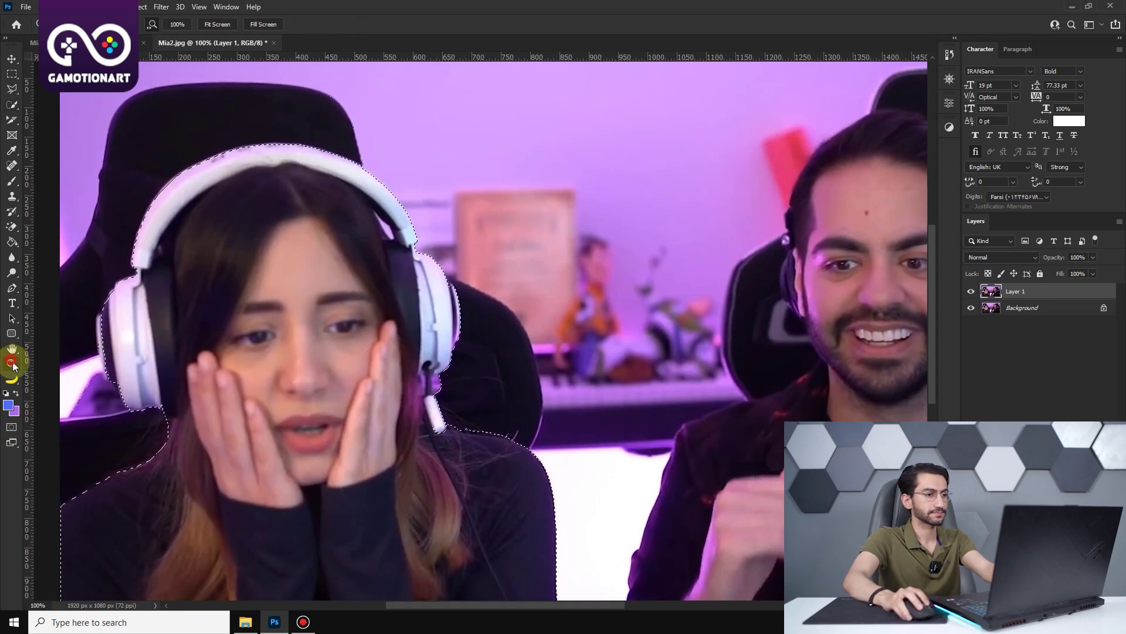
{"action": "left_click", "coordinate": [231, 512]}
{"action": "left_click", "coordinate": [11, 105]}
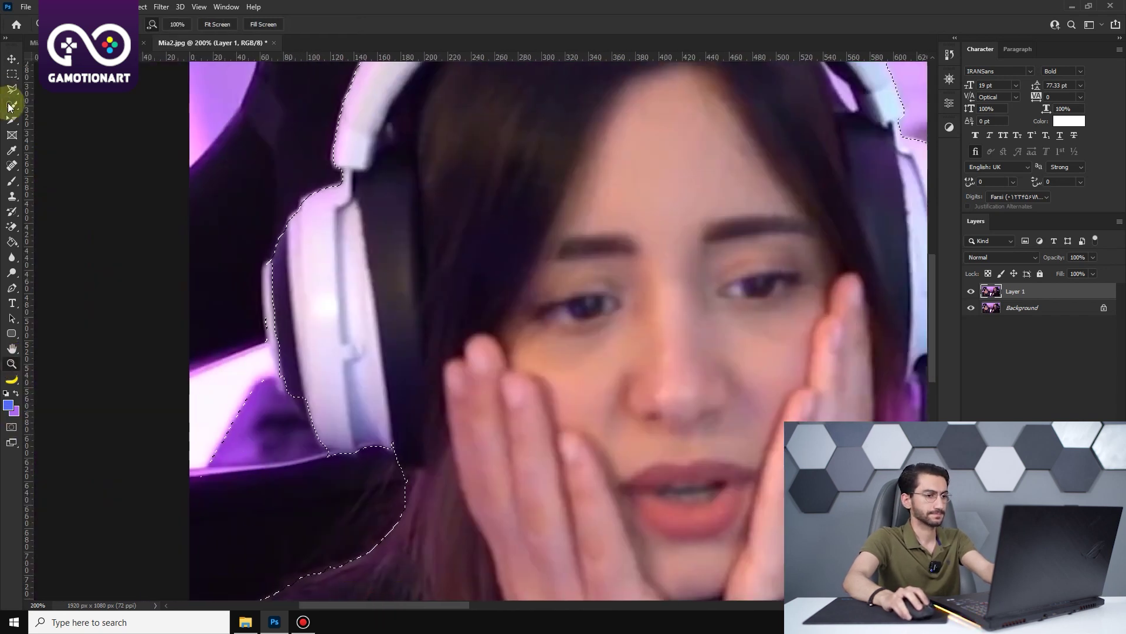
{"action": "left_click_drag", "start_coordinate": [219, 446], "coordinate": [278, 323]}
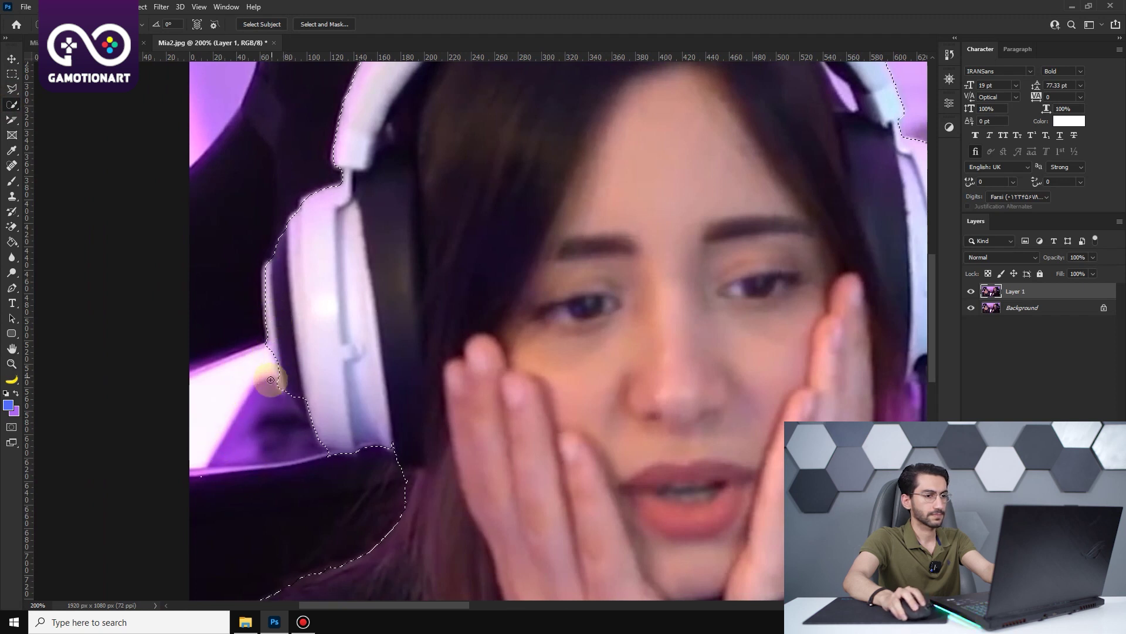
{"action": "scroll", "coordinate": [326, 372], "scroll_direction": "up", "scroll_amount": 2}
{"action": "scroll", "coordinate": [326, 373], "scroll_direction": "up", "scroll_amount": 5}
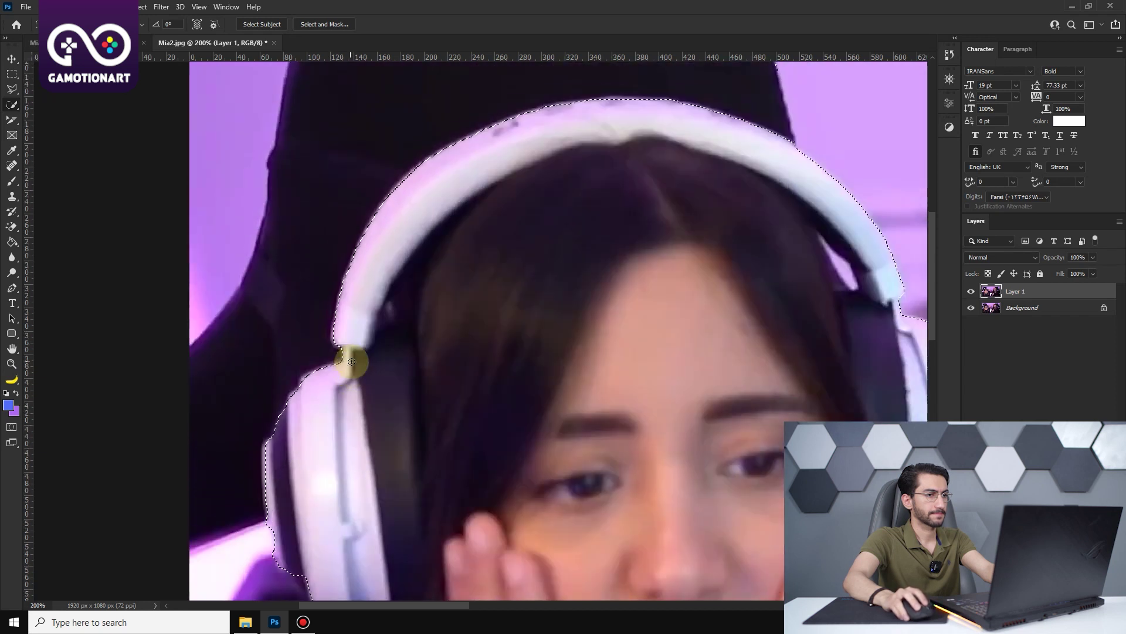
{"action": "scroll", "coordinate": [326, 372], "scroll_direction": "up", "scroll_amount": 3}
{"action": "scroll", "coordinate": [325, 373], "scroll_direction": "up", "scroll_amount": 2}
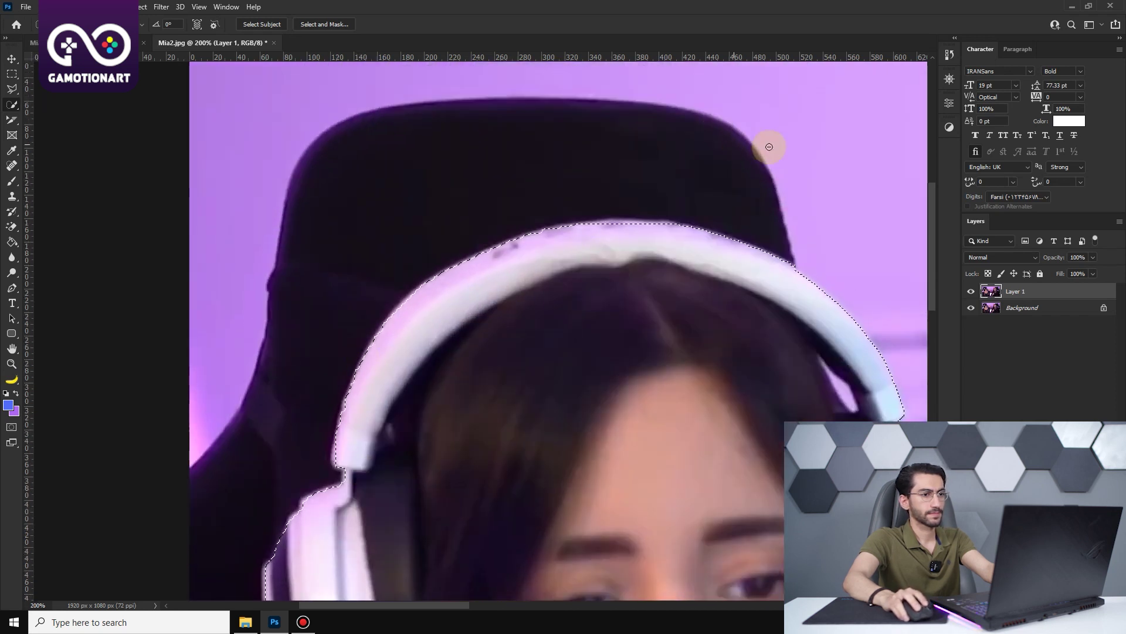
{"action": "scroll", "coordinate": [754, 247], "scroll_direction": "down", "scroll_amount": 5}
{"action": "scroll", "coordinate": [390, 397], "scroll_direction": "down", "scroll_amount": 3}
{"action": "scroll", "coordinate": [204, 528], "scroll_direction": "down", "scroll_amount": 2}
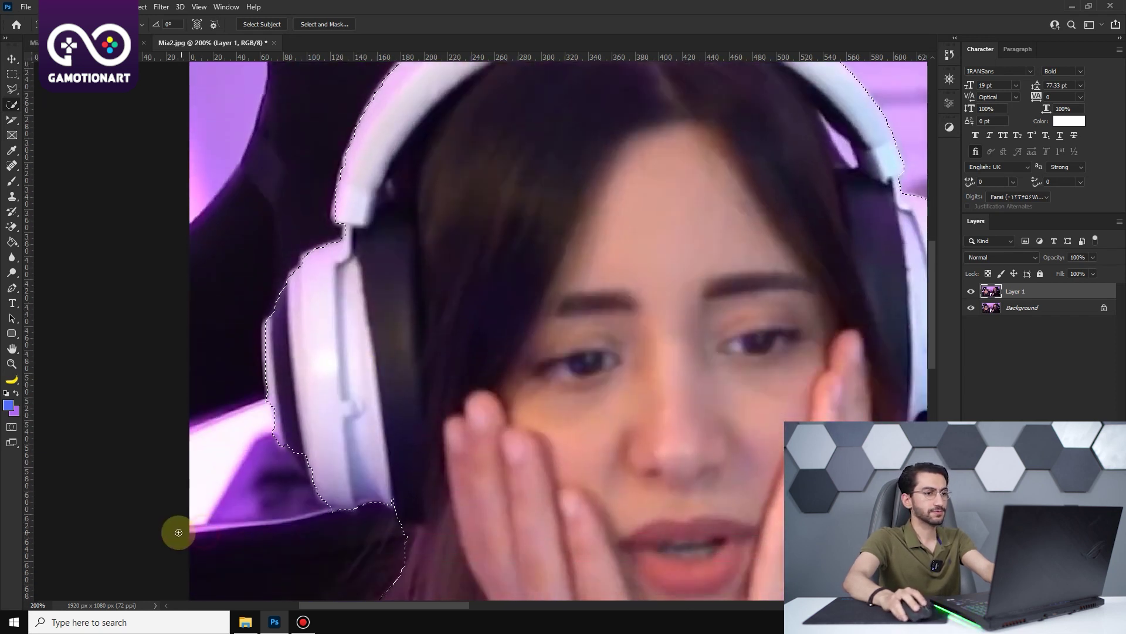
{"action": "scroll", "coordinate": [176, 528], "scroll_direction": "down", "scroll_amount": 5}
{"action": "scroll", "coordinate": [239, 490], "scroll_direction": "down", "scroll_amount": 3}
Step: Fit the whole Mia2 image in the window
{"action": "left_click", "coordinate": [11, 363]}
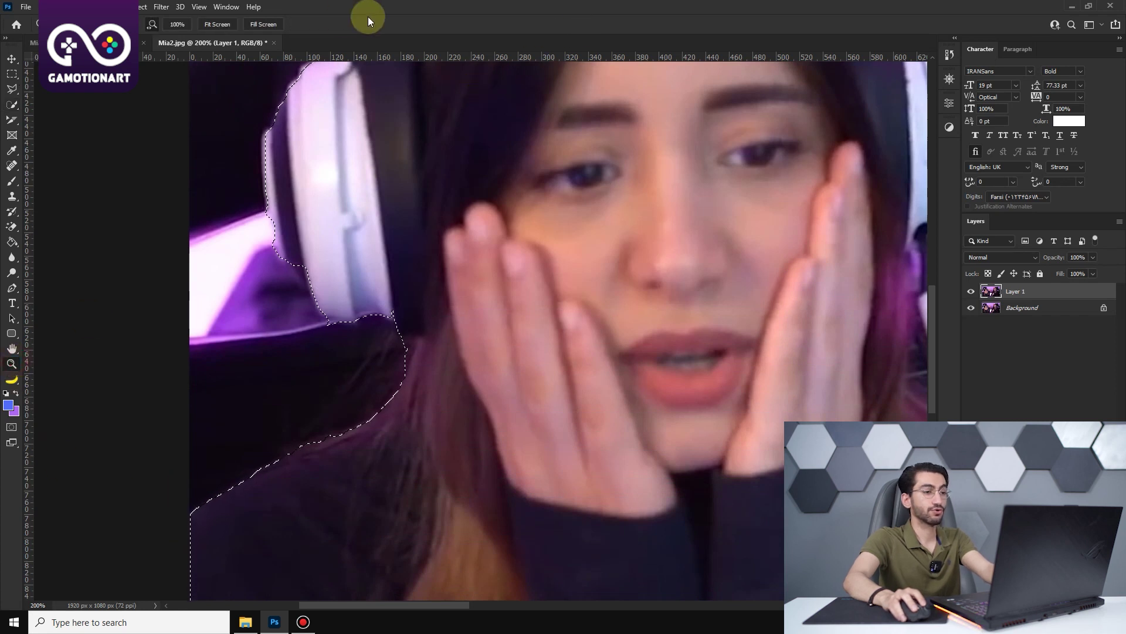
{"action": "left_click", "coordinate": [220, 24]}
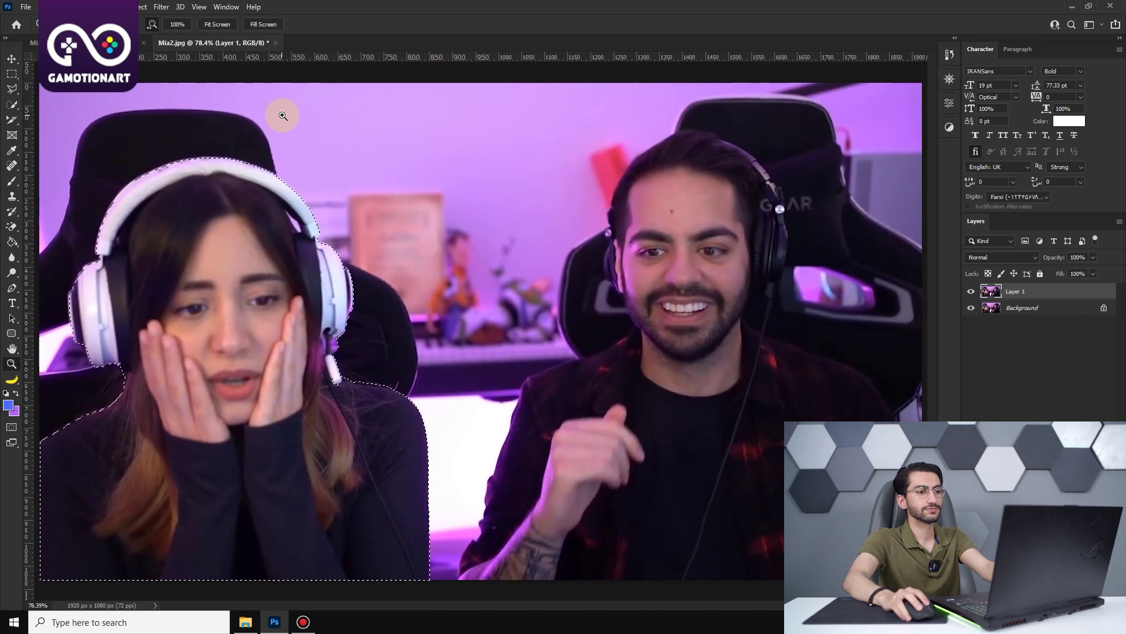
{"action": "left_click", "coordinate": [25, 7]}
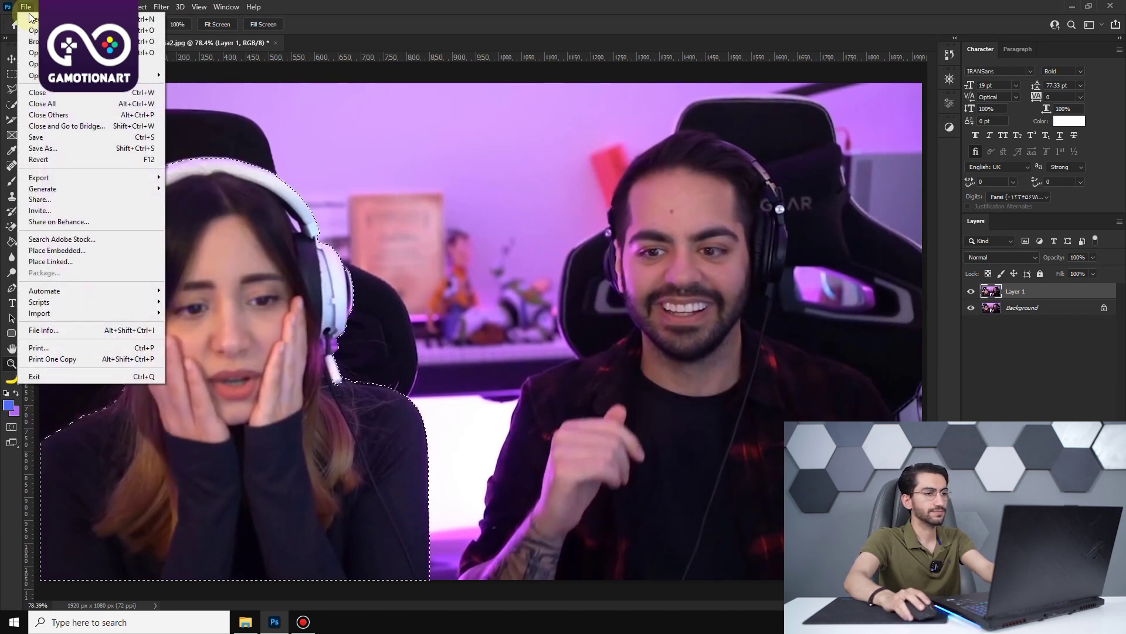
Step: Create a 1920 × 1080 px, 72 ppi document with a custom orange background
{"action": "left_click", "coordinate": [33, 19]}
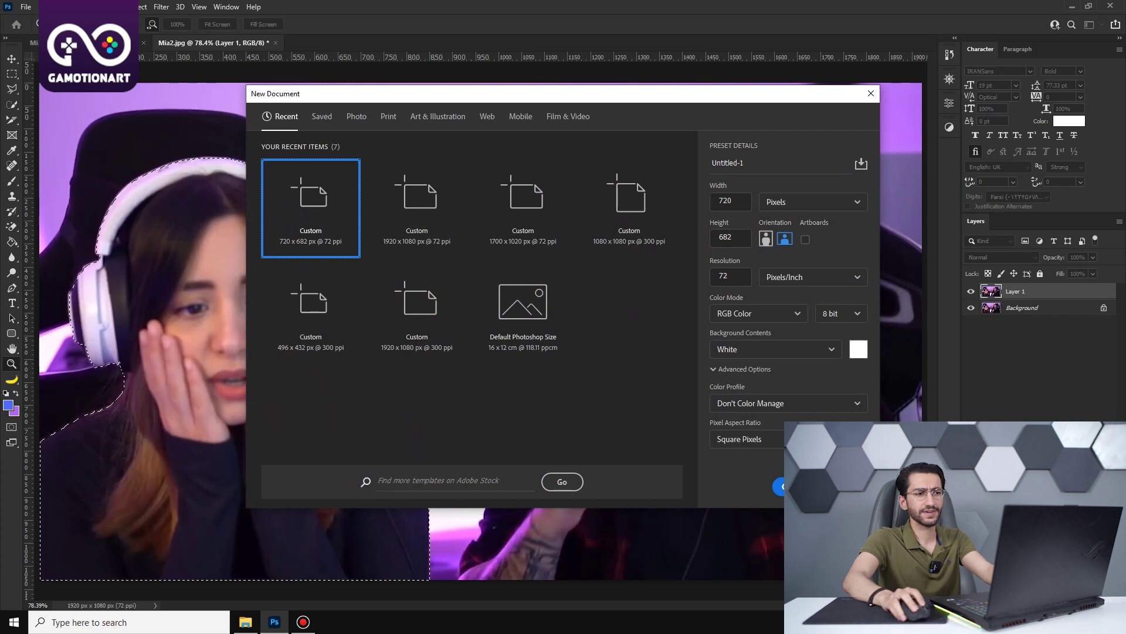
{"action": "left_click", "coordinate": [425, 229]}
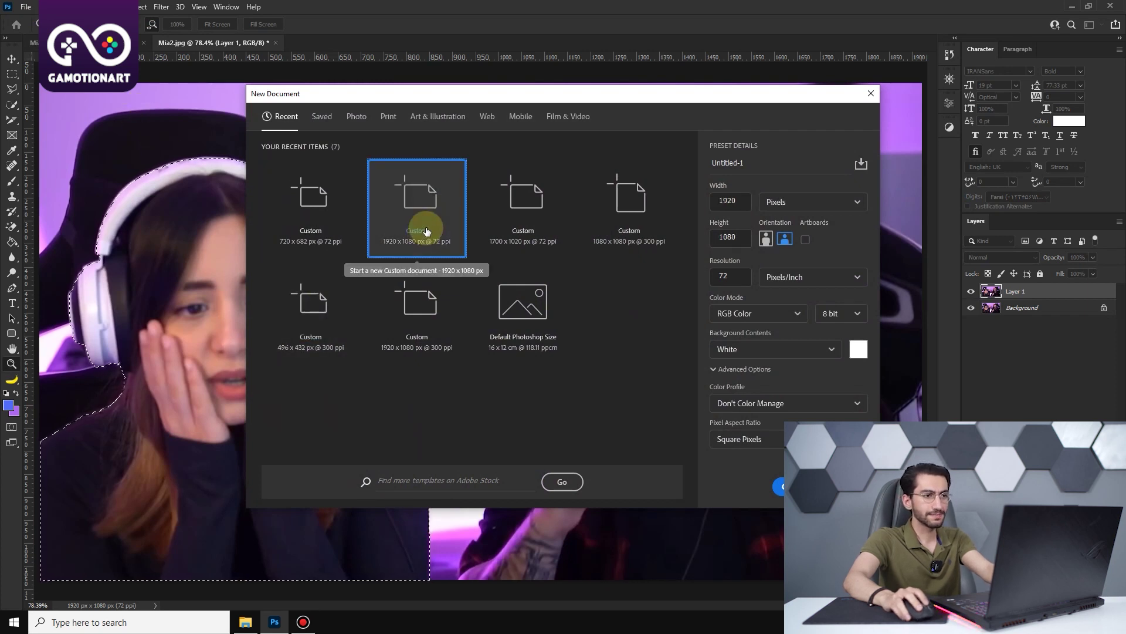
{"action": "left_click", "coordinate": [860, 350]}
{"action": "left_click_drag", "start_coordinate": [955, 504], "coordinate": [955, 491]}
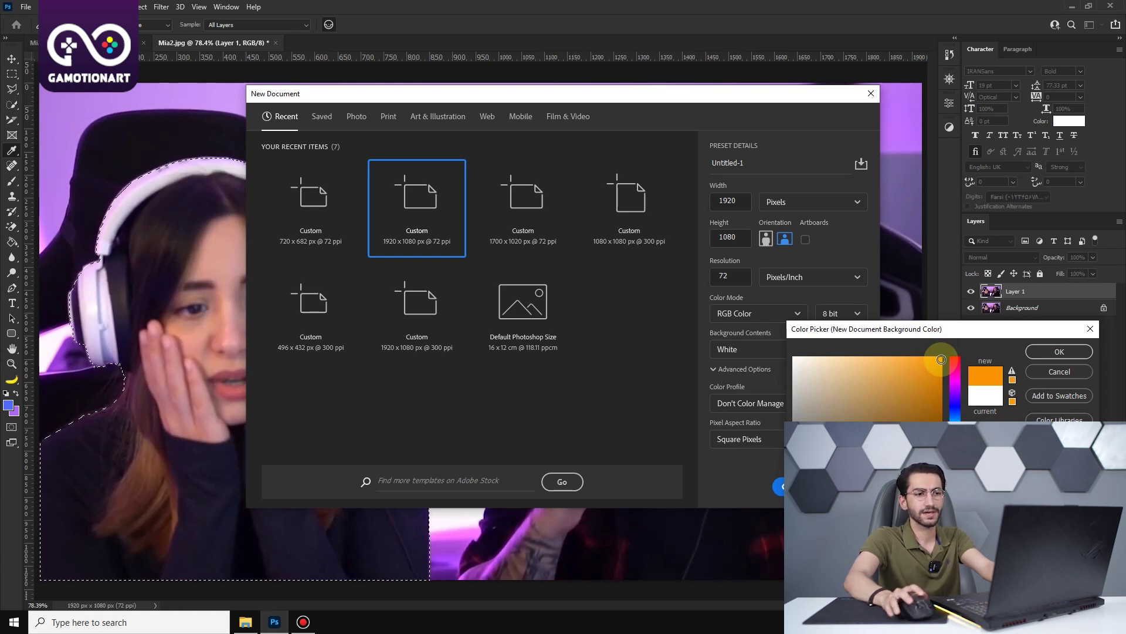
{"action": "left_click", "coordinate": [1059, 352]}
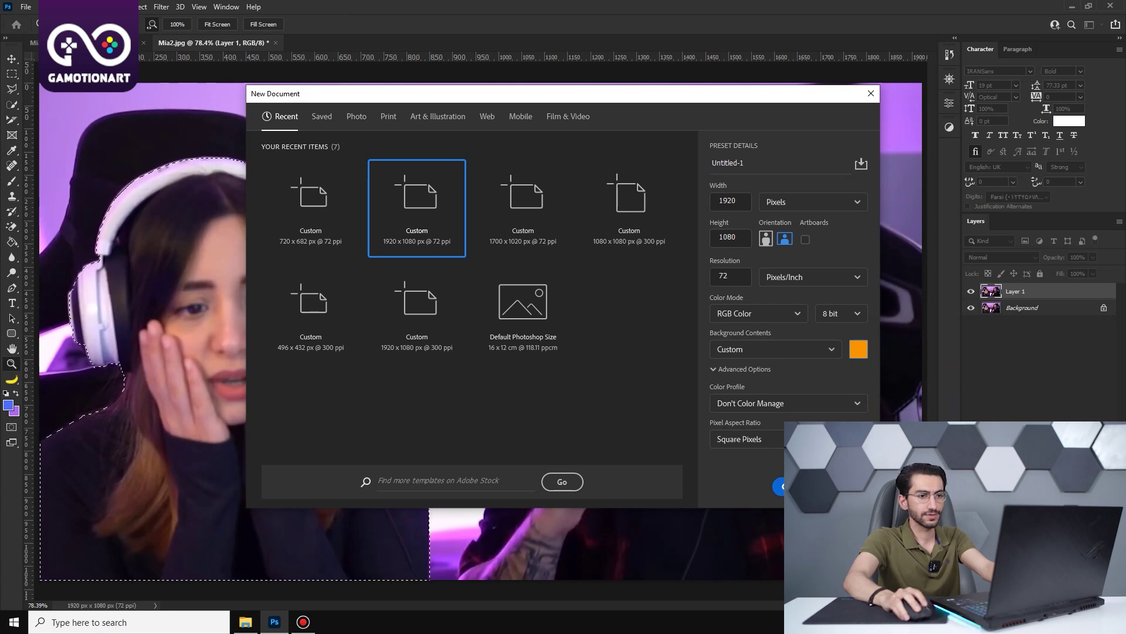
{"action": "key", "text": "Return"}
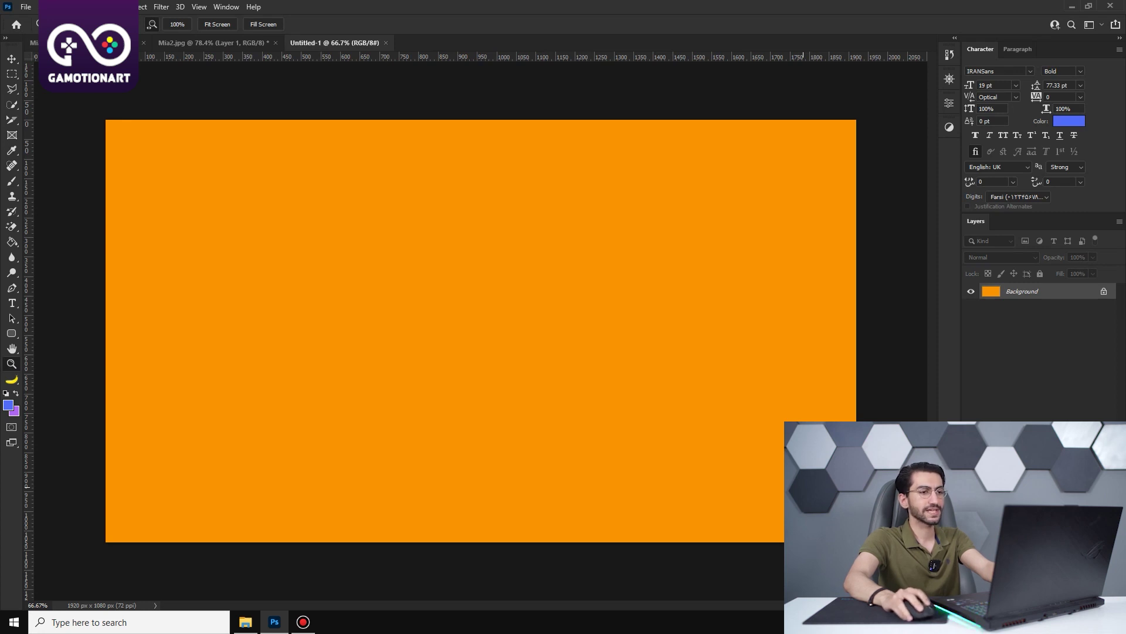
Step: Duplicate the orange background and move the man cutout from Mia2 to the canvas's lower right
{"action": "key", "text": "ctrl+j"}
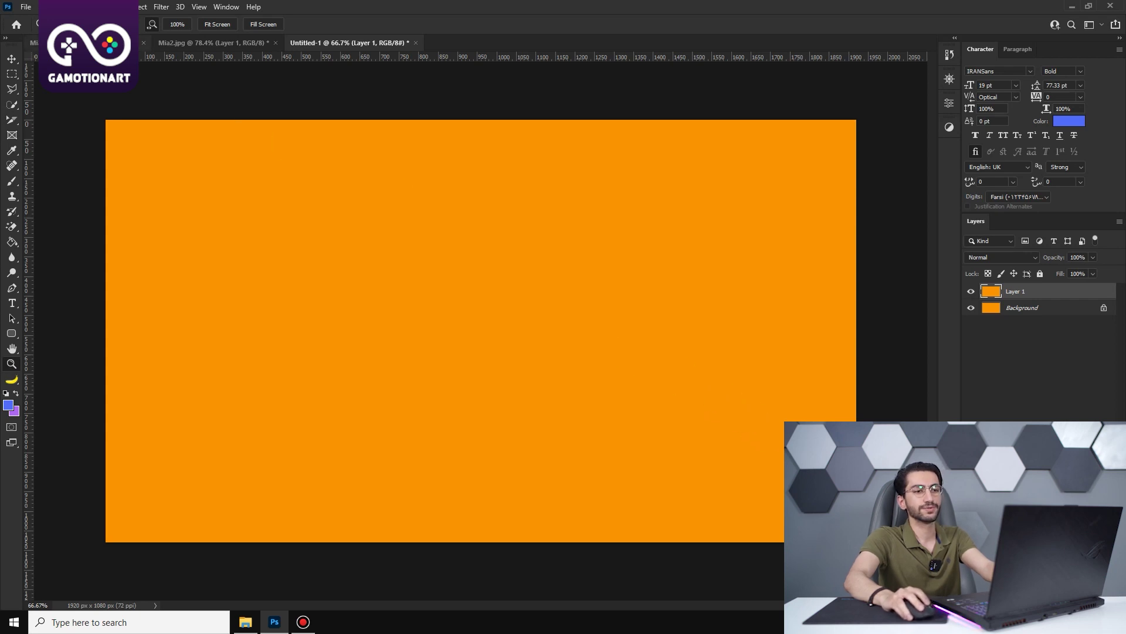
{"action": "left_click", "coordinate": [211, 42]}
{"action": "left_click", "coordinate": [11, 58]}
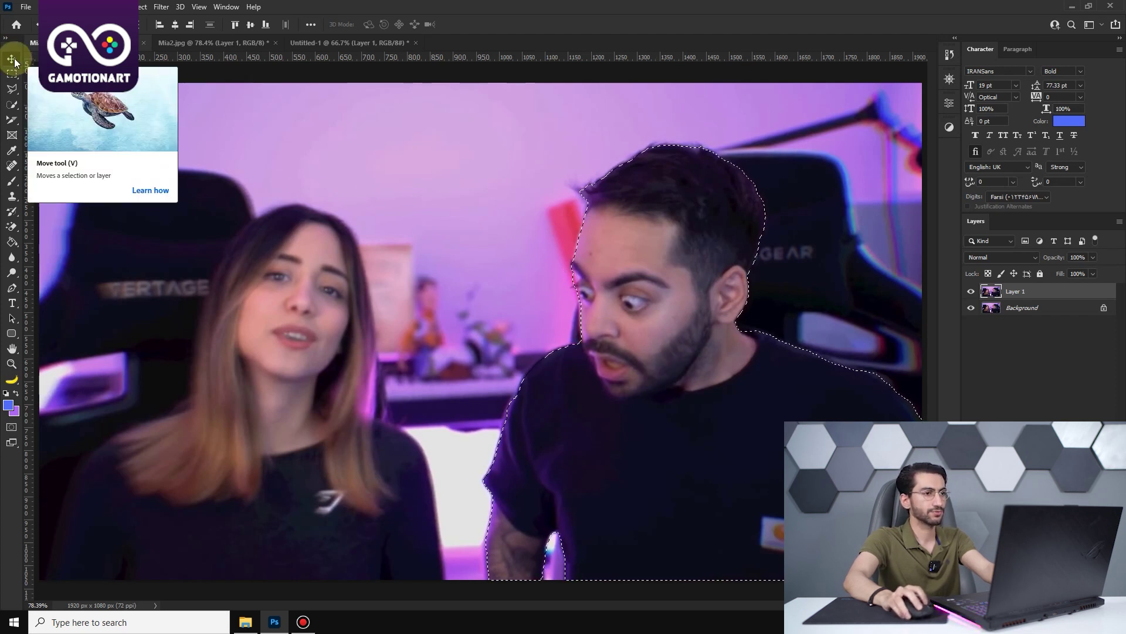
{"action": "mouse_move", "coordinate": [692, 437]}
{"action": "left_mouse_down"}
{"action": "mouse_move", "coordinate": [589, 394]}
{"action": "mouse_move", "coordinate": [486, 297]}
{"action": "mouse_move", "coordinate": [440, 377]}
{"action": "mouse_move", "coordinate": [515, 390]}
{"action": "mouse_move", "coordinate": [398, 255]}
{"action": "mouse_move", "coordinate": [359, 44]}
{"action": "left_mouse_up"}
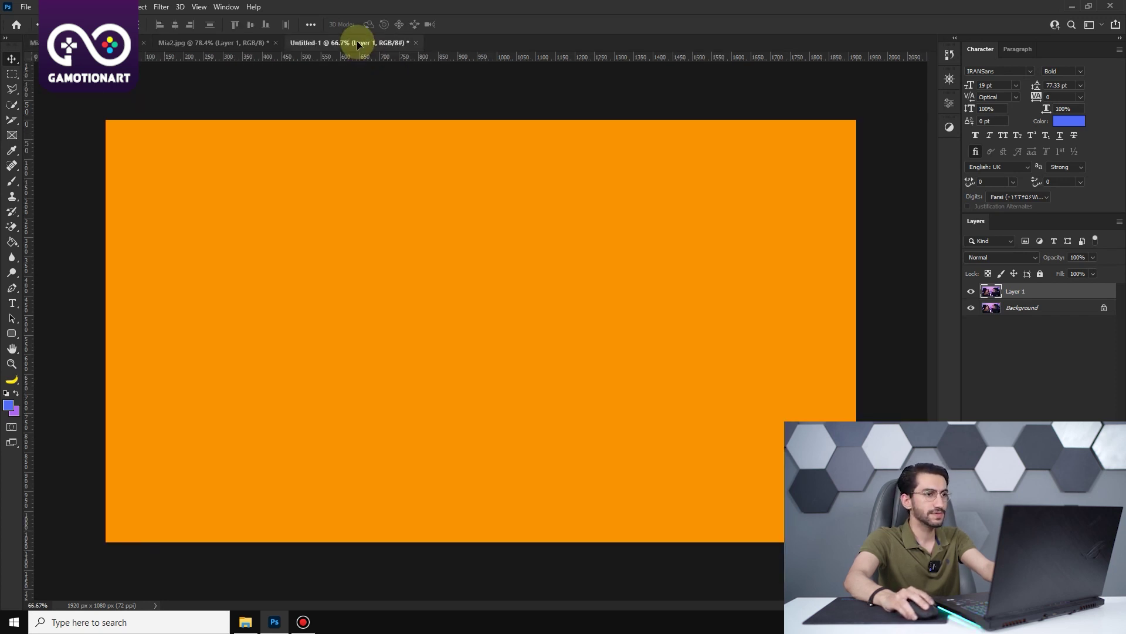
{"action": "mouse_move", "coordinate": [388, 86]}
{"action": "left_mouse_down"}
{"action": "mouse_move", "coordinate": [537, 306]}
{"action": "mouse_move", "coordinate": [579, 342]}
{"action": "left_mouse_up"}
{"action": "mouse_move", "coordinate": [552, 275]}
{"action": "left_mouse_down"}
{"action": "mouse_move", "coordinate": [512, 285]}
{"action": "mouse_move", "coordinate": [598, 317]}
{"action": "mouse_move", "coordinate": [635, 362]}
{"action": "mouse_move", "coordinate": [689, 368]}
{"action": "left_mouse_up"}
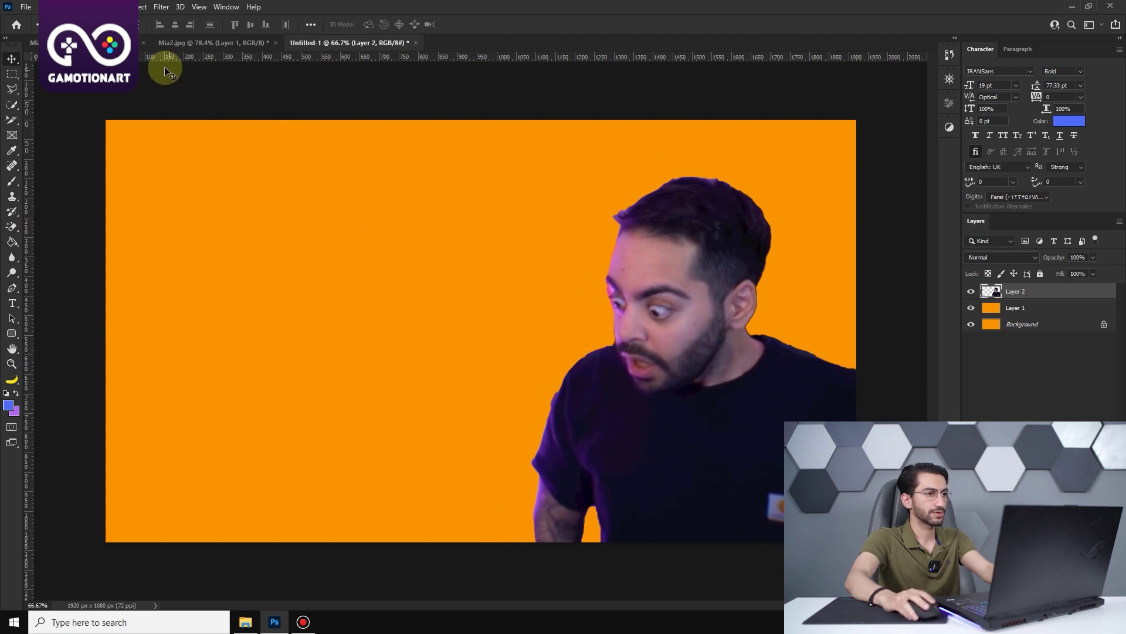
Step: Bring the headphone-wearing woman cutout from Mia2 to the canvas's lower left as Layer 3
{"action": "left_click", "coordinate": [199, 44]}
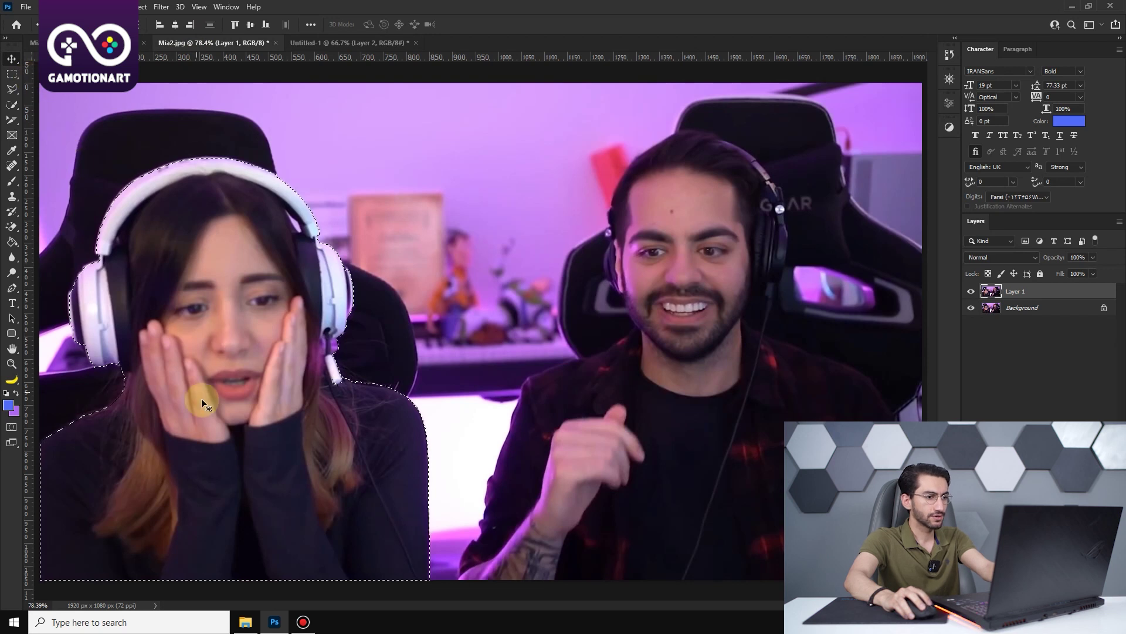
{"action": "mouse_move", "coordinate": [251, 488]}
{"action": "left_mouse_down"}
{"action": "mouse_move", "coordinate": [382, 457]}
{"action": "mouse_move", "coordinate": [336, 140]}
{"action": "mouse_move", "coordinate": [359, 32]}
{"action": "mouse_move", "coordinate": [364, 42]}
{"action": "left_mouse_up"}
{"action": "left_click_drag", "start_coordinate": [356, 170], "coordinate": [337, 365]}
{"action": "left_click_drag", "start_coordinate": [359, 269], "coordinate": [308, 372]}
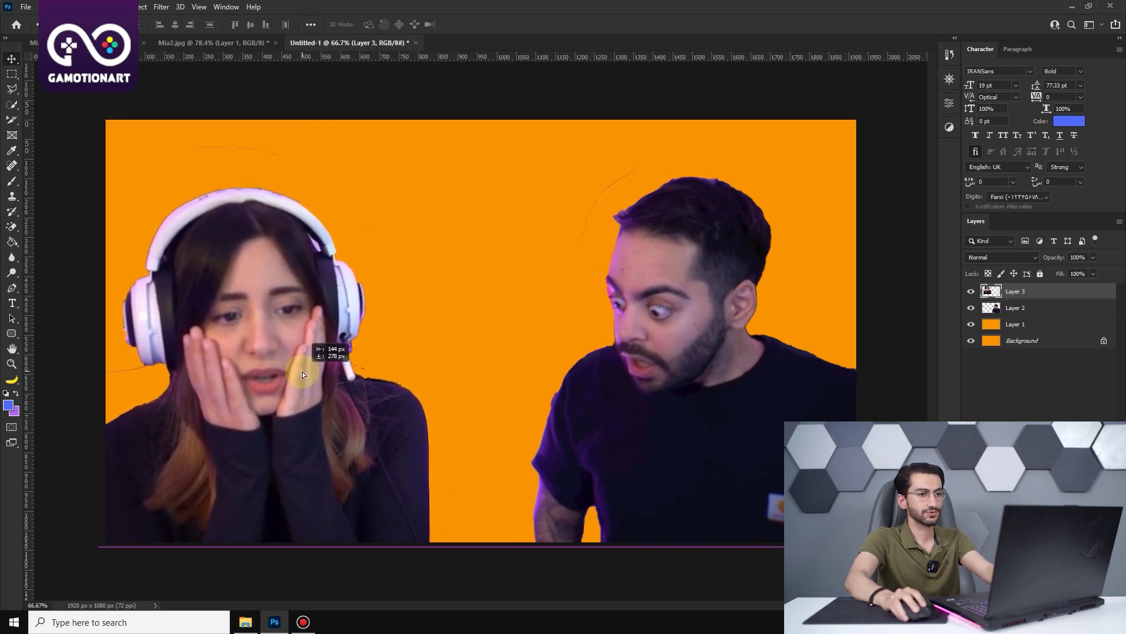
{"action": "left_click", "coordinate": [649, 427]}
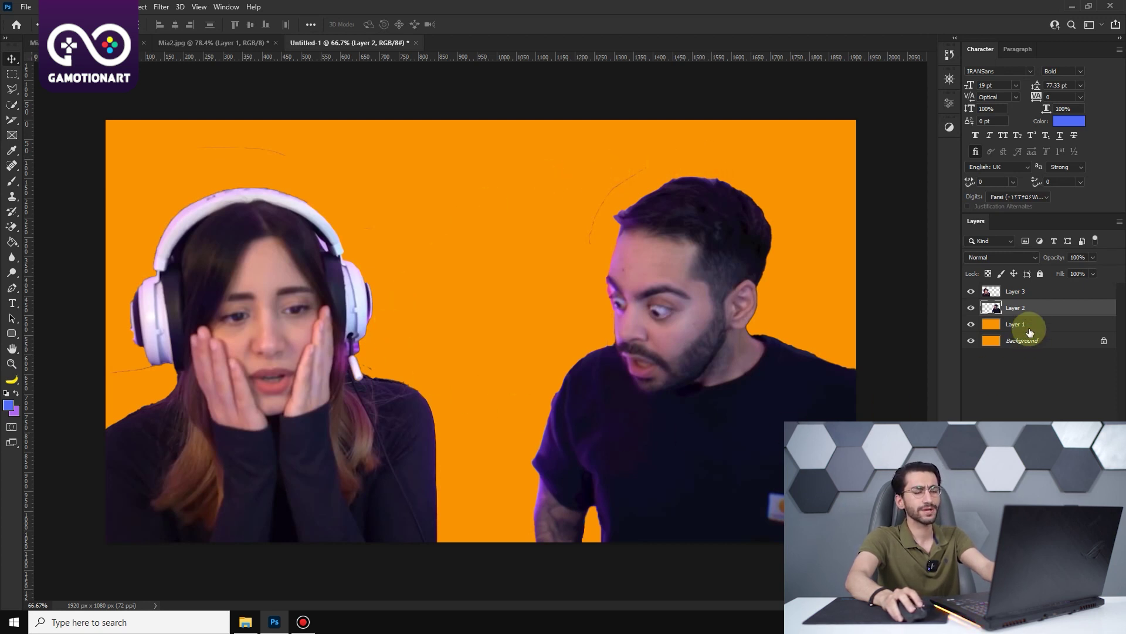
Step: Select Layer 3 and set up the standard Eraser with a 37 px brush
{"action": "left_click", "coordinate": [1038, 297]}
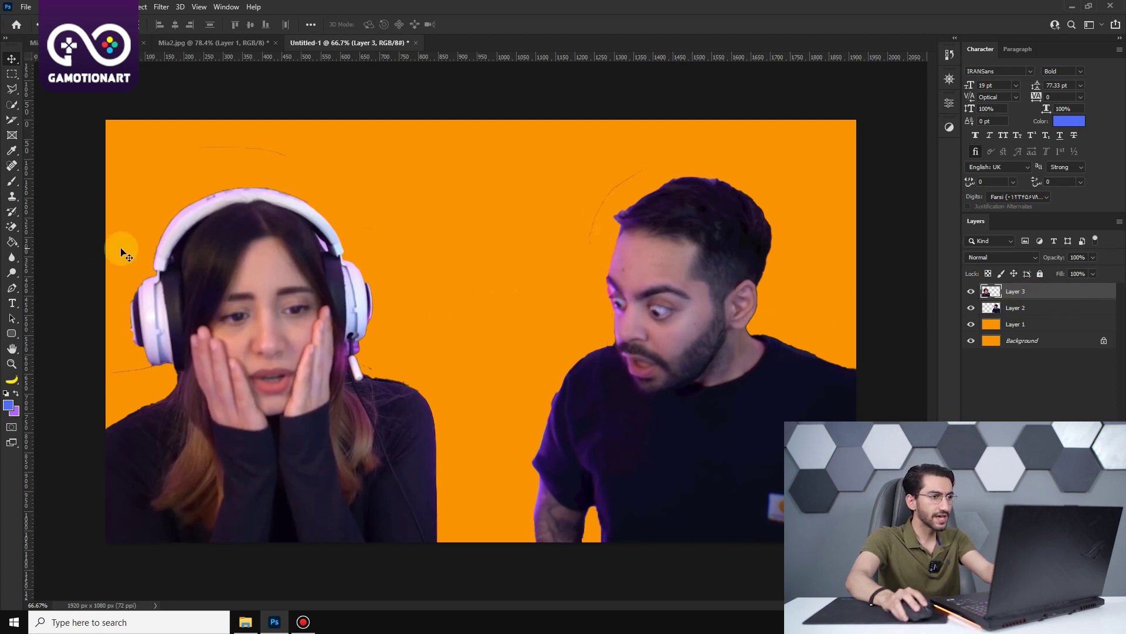
{"action": "left_click", "coordinate": [14, 230]}
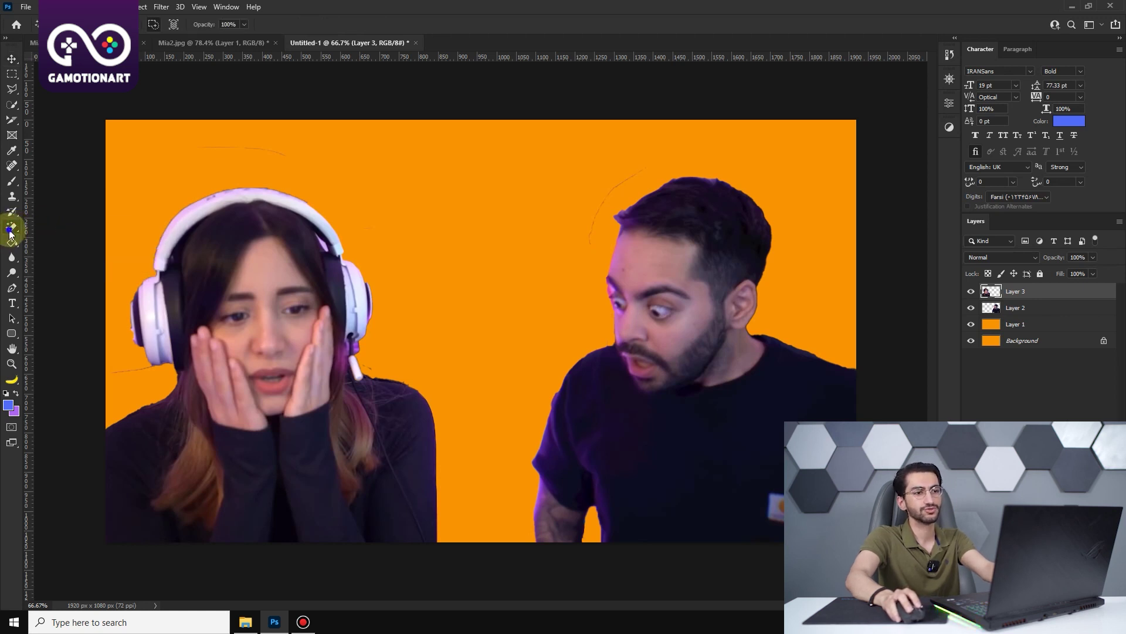
{"action": "right_click", "coordinate": [10, 234]}
{"action": "left_click", "coordinate": [59, 229]}
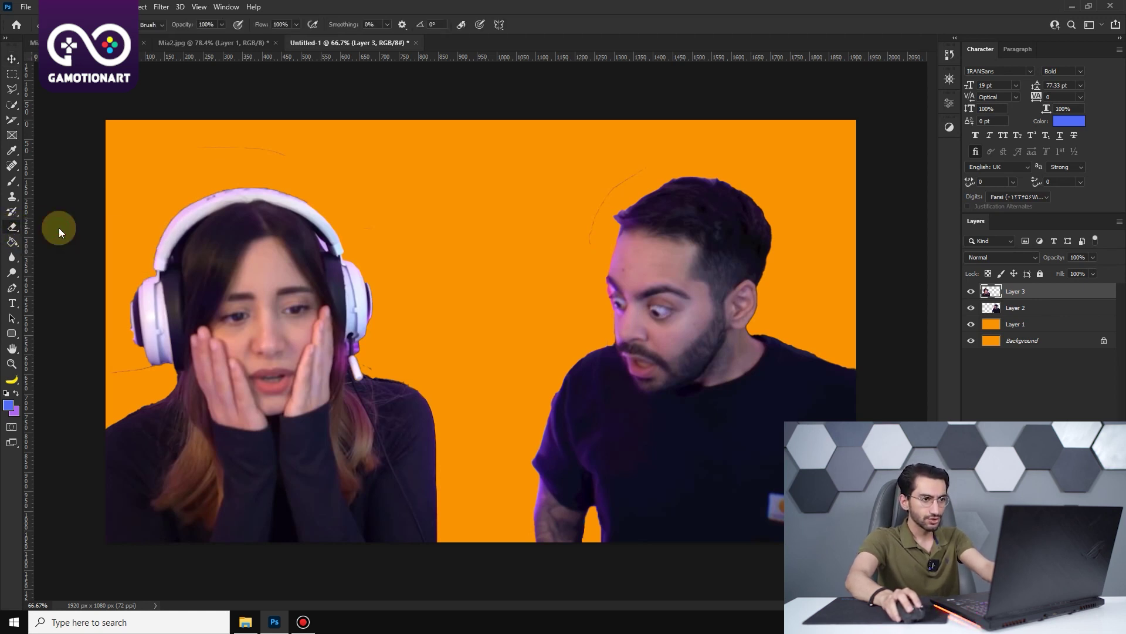
{"action": "right_click", "coordinate": [467, 247]}
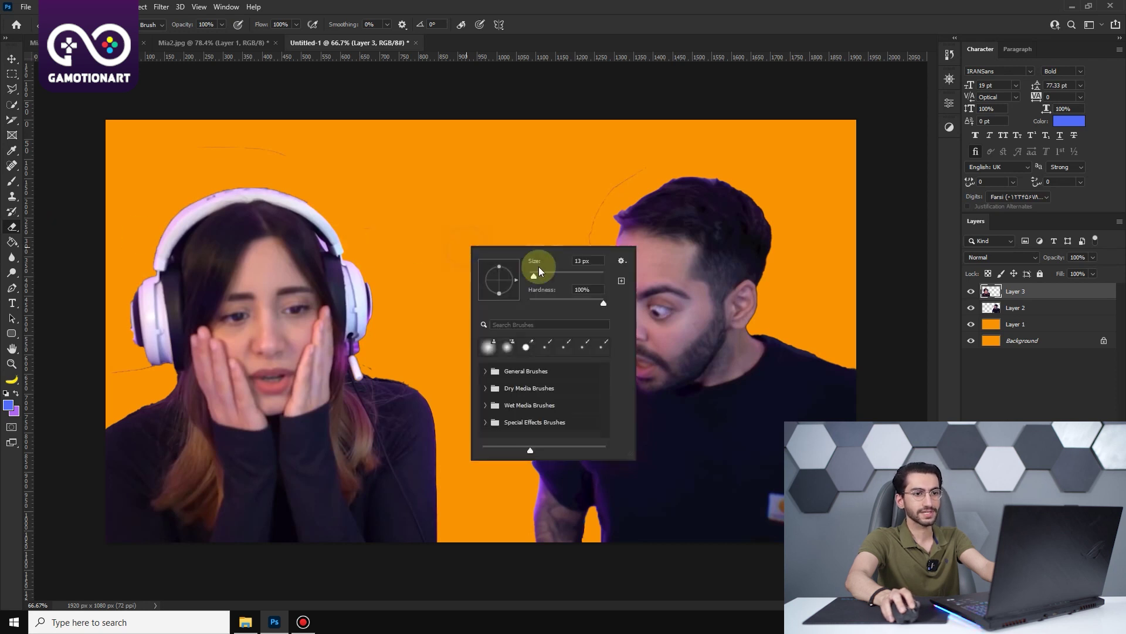
{"action": "left_click_drag", "start_coordinate": [547, 273], "coordinate": [584, 278]}
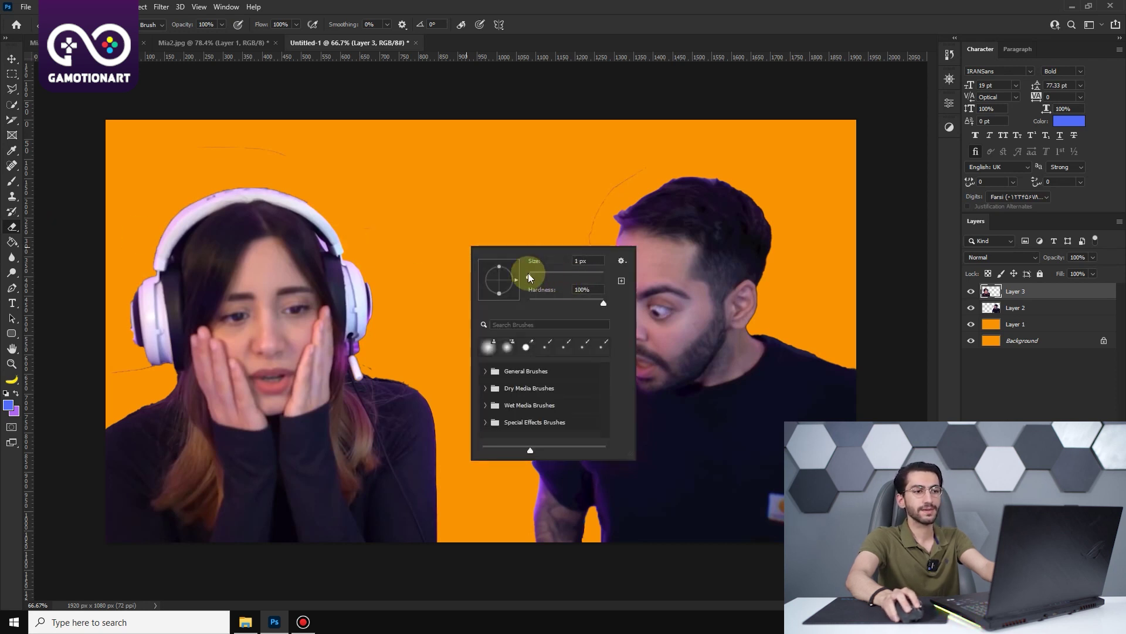
{"action": "left_click", "coordinate": [543, 273]}
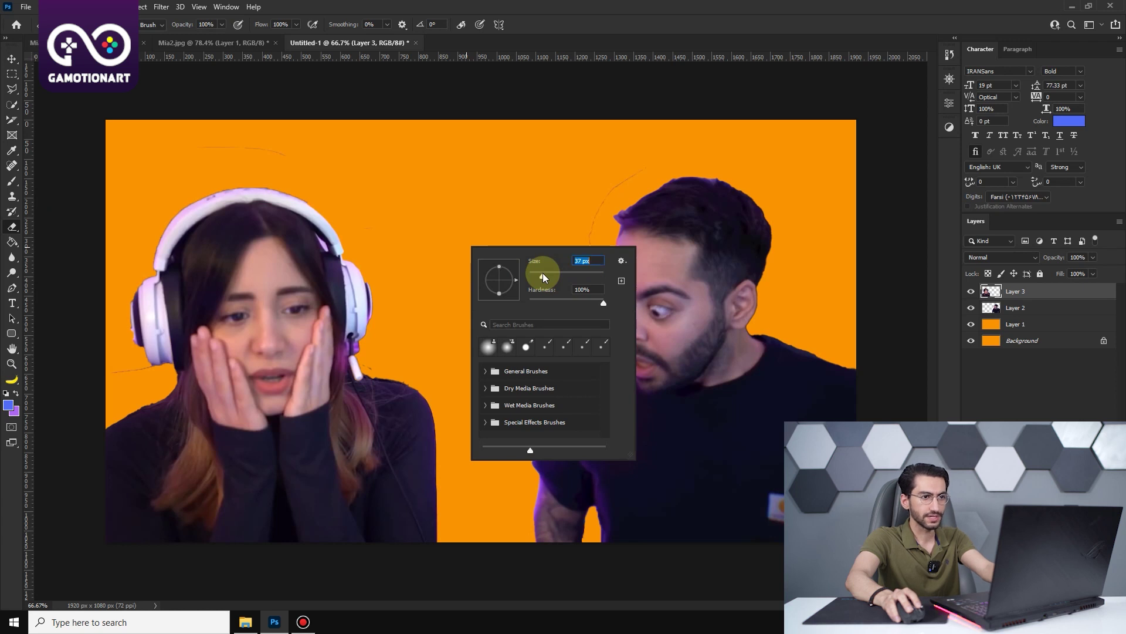
{"action": "left_click", "coordinate": [287, 155]}
Step: Erase the faint stray lines on the background and near the headphones
{"action": "left_click_drag", "start_coordinate": [246, 149], "coordinate": [182, 148]}
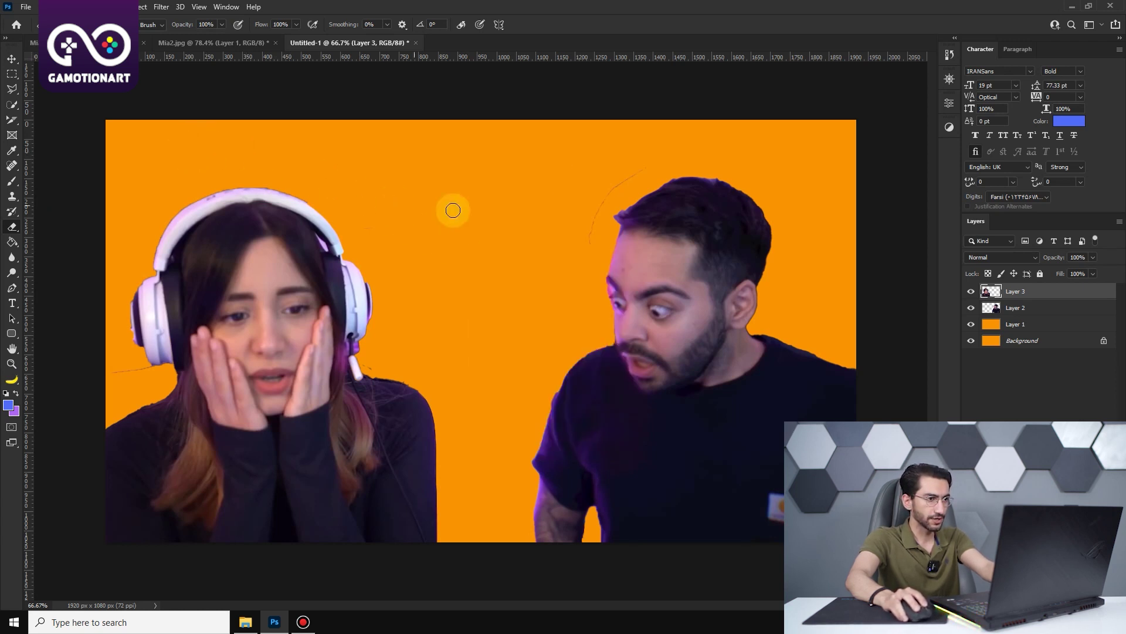
{"action": "mouse_move", "coordinate": [588, 247]}
{"action": "left_mouse_down"}
{"action": "mouse_move", "coordinate": [593, 215]}
{"action": "mouse_move", "coordinate": [644, 170]}
{"action": "left_mouse_up"}
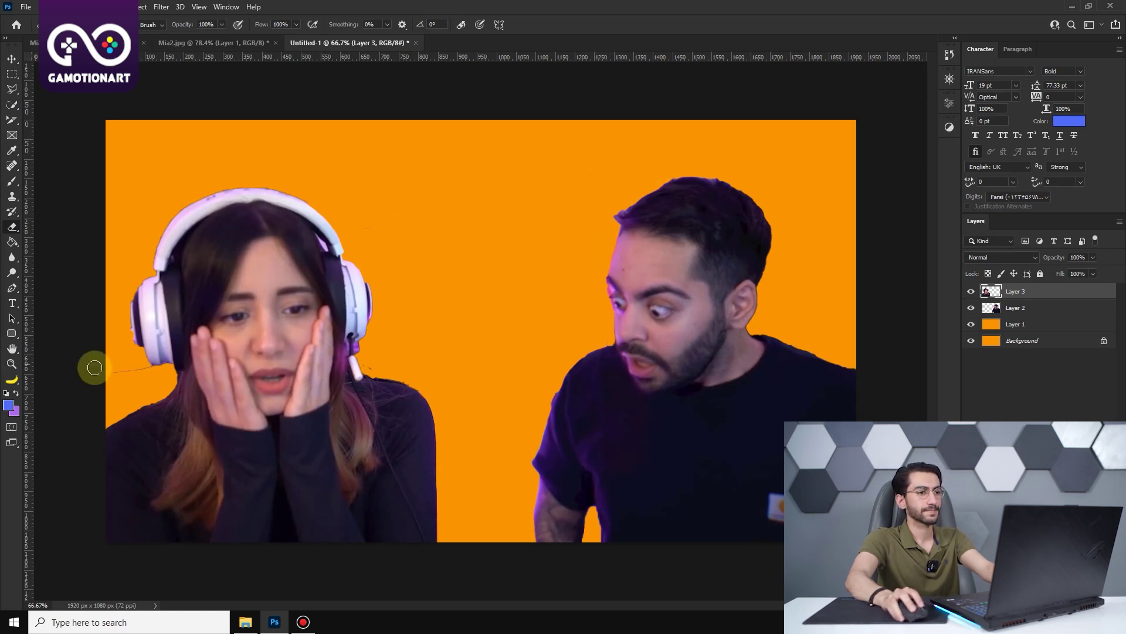
{"action": "left_click_drag", "start_coordinate": [117, 373], "coordinate": [150, 373]}
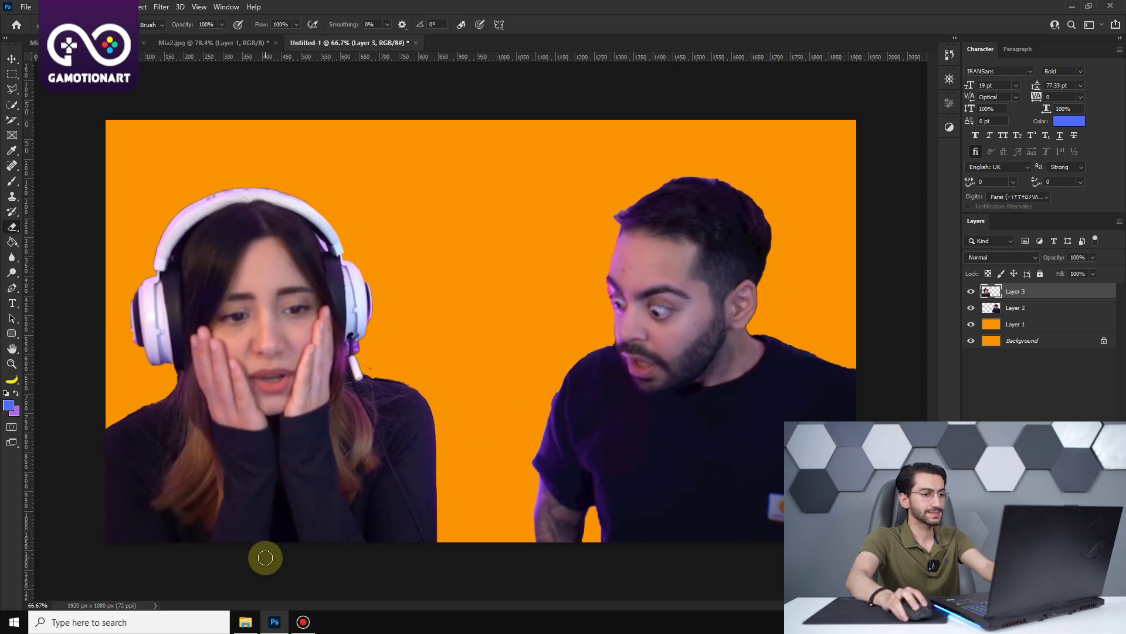
Step: Zoom in on the woman's face and set the Eraser to a 20 px brush
{"action": "left_click", "coordinate": [11, 363]}
{"action": "left_click", "coordinate": [231, 390]}
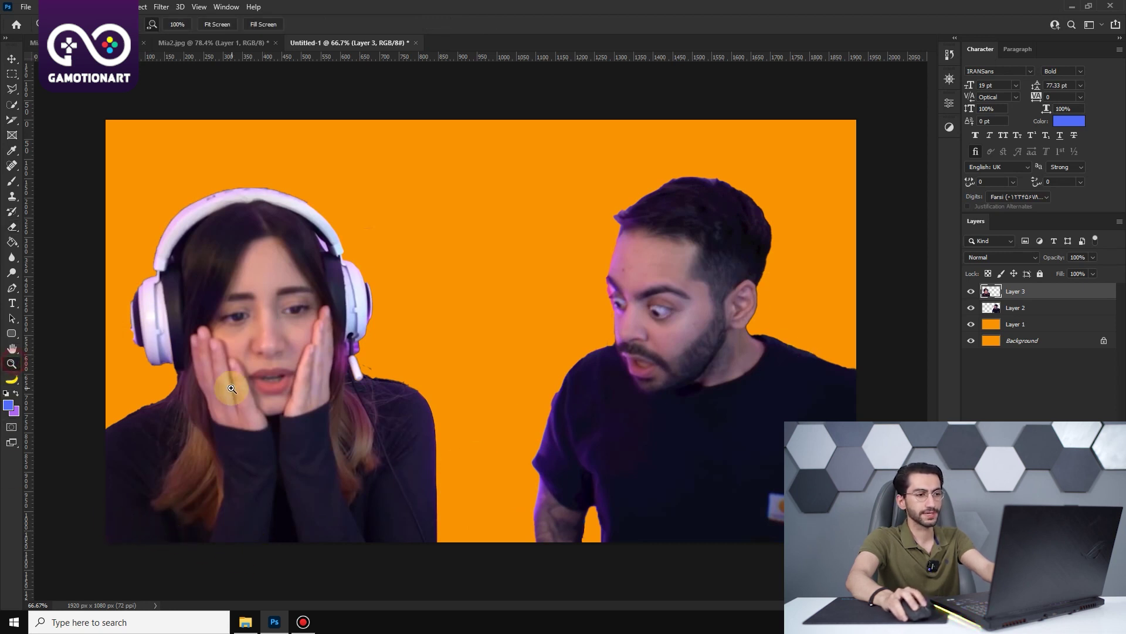
{"action": "left_click", "coordinate": [342, 580]}
{"action": "left_click_drag", "start_coordinate": [385, 602], "coordinate": [328, 600]}
{"action": "scroll", "coordinate": [273, 474], "scroll_direction": "up", "scroll_amount": 1}
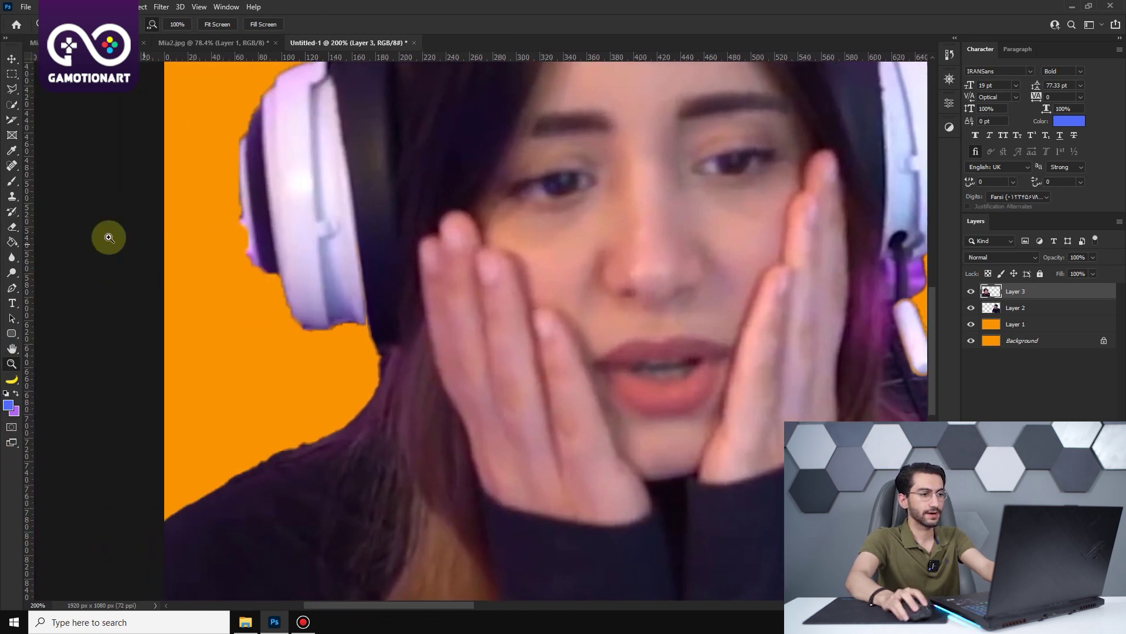
{"action": "left_click", "coordinate": [12, 226]}
{"action": "right_click", "coordinate": [235, 434]}
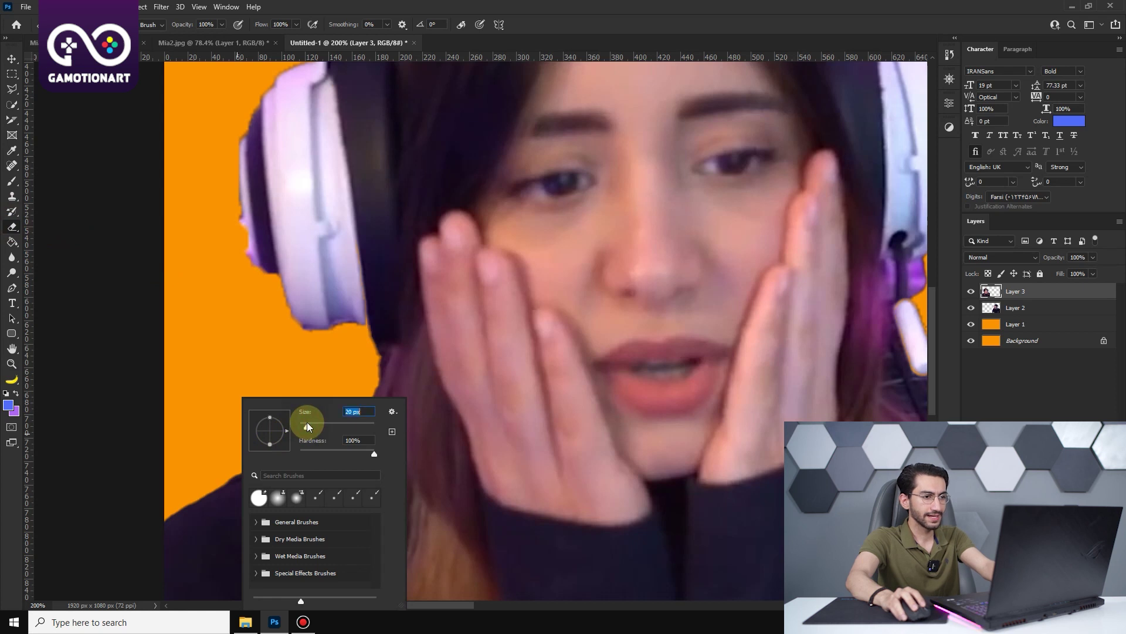
{"action": "left_click", "coordinate": [160, 511]}
Step: Erase the rough hair edge and purple fringe around the ear cup, undoing one bad stroke
{"action": "mouse_move", "coordinate": [164, 510]}
{"action": "left_mouse_down"}
{"action": "mouse_move", "coordinate": [181, 491]}
{"action": "mouse_move", "coordinate": [293, 438]}
{"action": "left_mouse_up"}
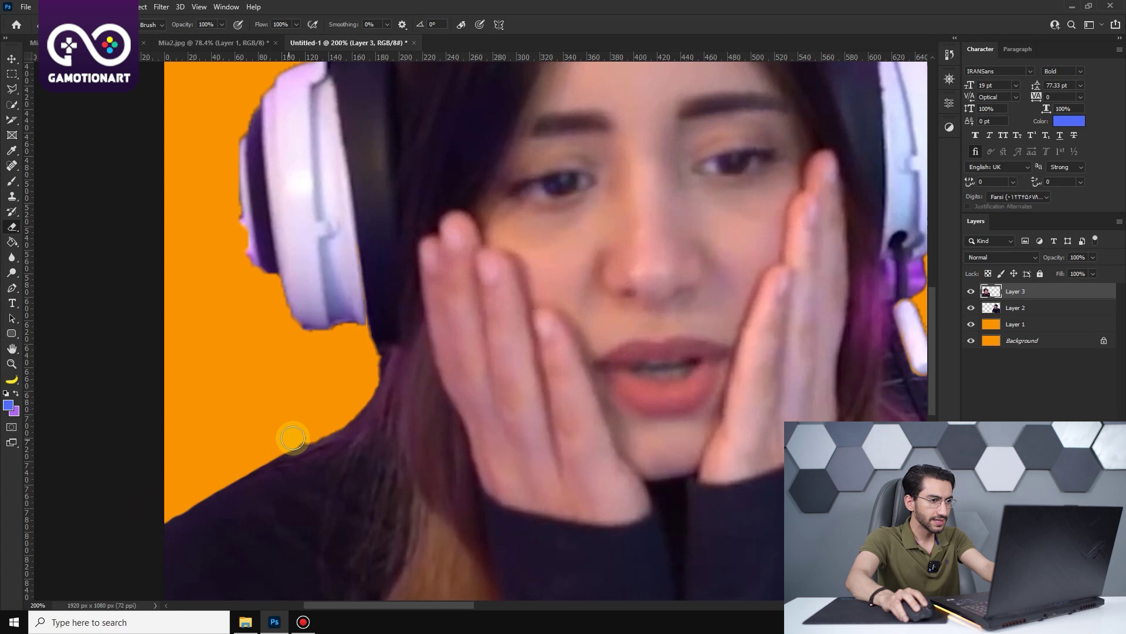
{"action": "scroll", "coordinate": [336, 394], "scroll_direction": "up", "scroll_amount": 3}
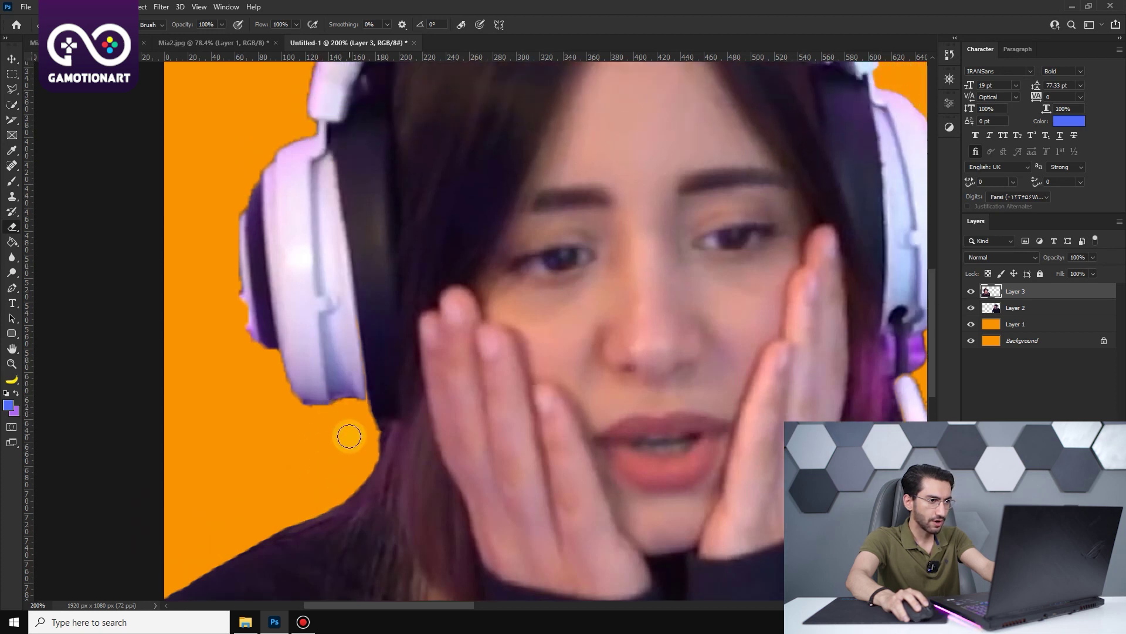
{"action": "left_click_drag", "start_coordinate": [358, 456], "coordinate": [366, 459]}
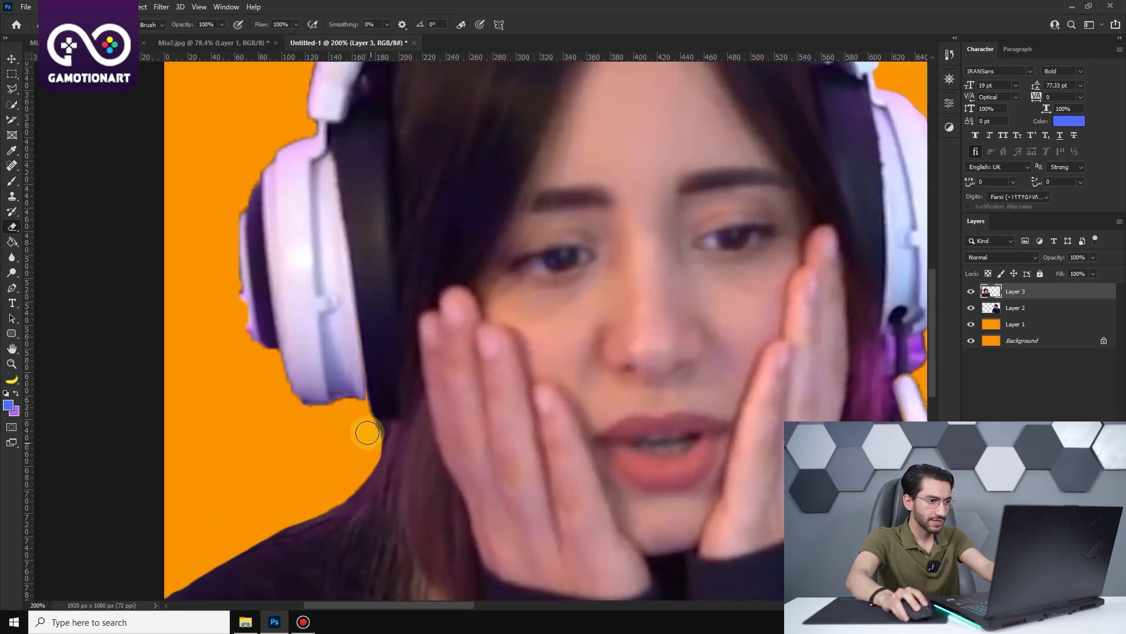
{"action": "scroll", "coordinate": [349, 437], "scroll_direction": "up", "scroll_amount": 3}
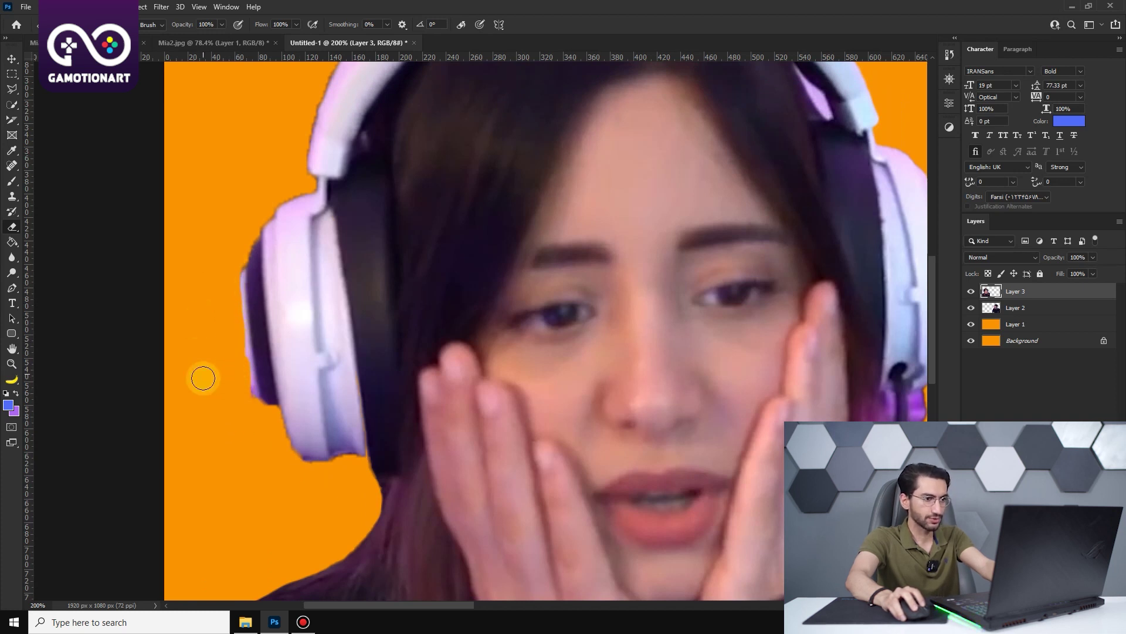
{"action": "mouse_move", "coordinate": [241, 394]}
{"action": "left_mouse_down"}
{"action": "mouse_move", "coordinate": [267, 448]}
{"action": "mouse_move", "coordinate": [294, 456]}
{"action": "left_mouse_up"}
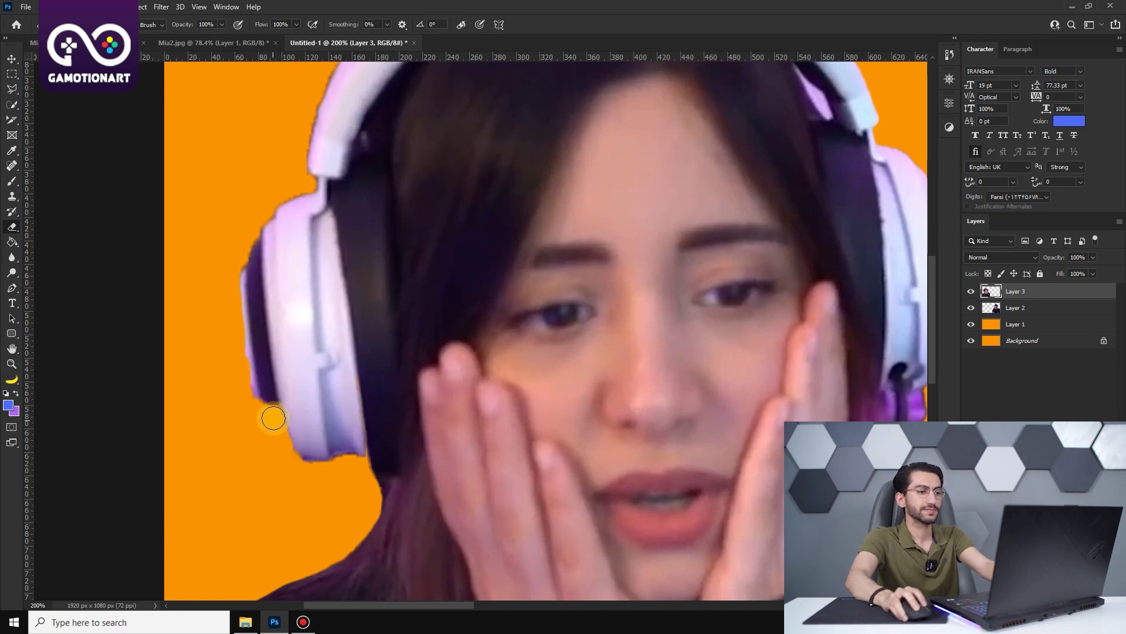
{"action": "left_click_drag", "start_coordinate": [277, 460], "coordinate": [314, 473]}
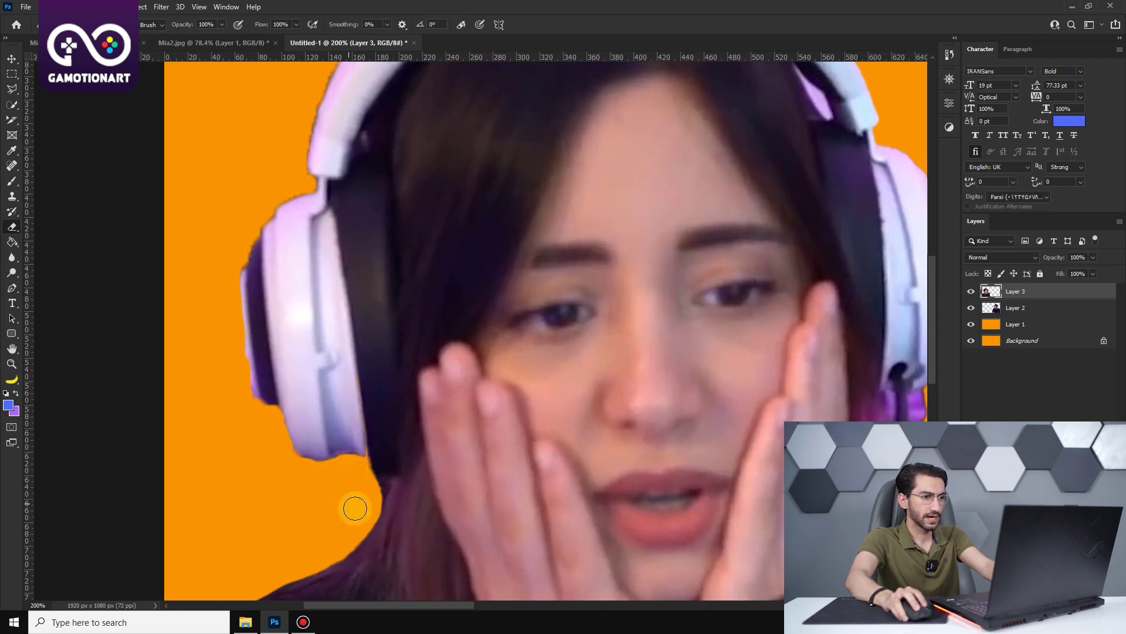
{"action": "scroll", "coordinate": [356, 493], "scroll_direction": "up", "scroll_amount": 5}
{"action": "scroll", "coordinate": [349, 495], "scroll_direction": "up", "scroll_amount": 3}
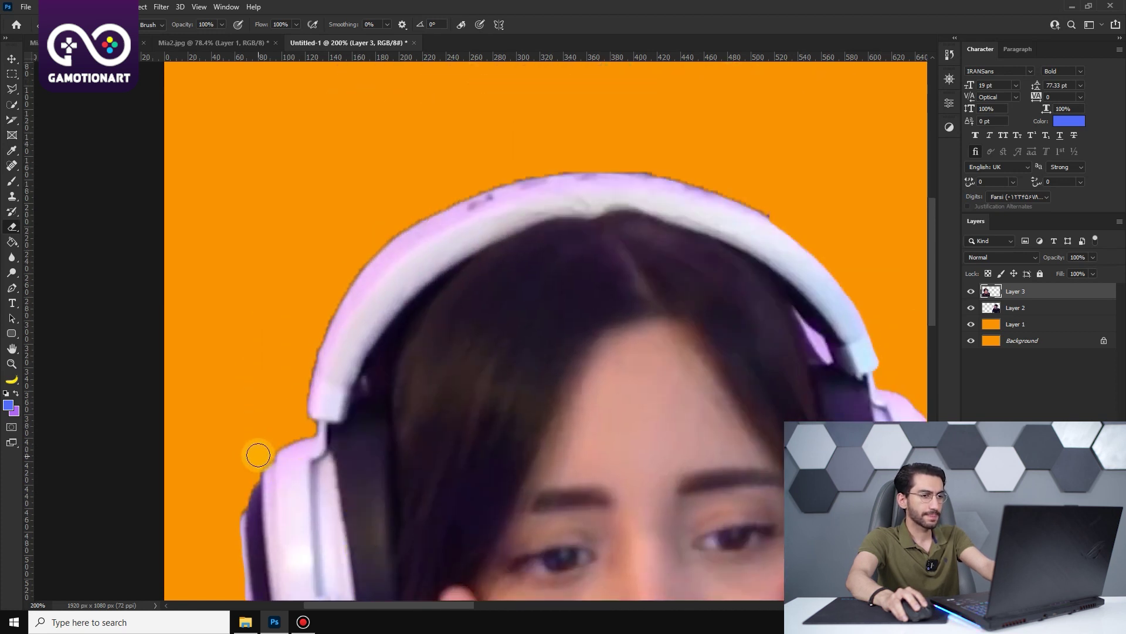
{"action": "left_click_drag", "start_coordinate": [268, 444], "coordinate": [275, 441]}
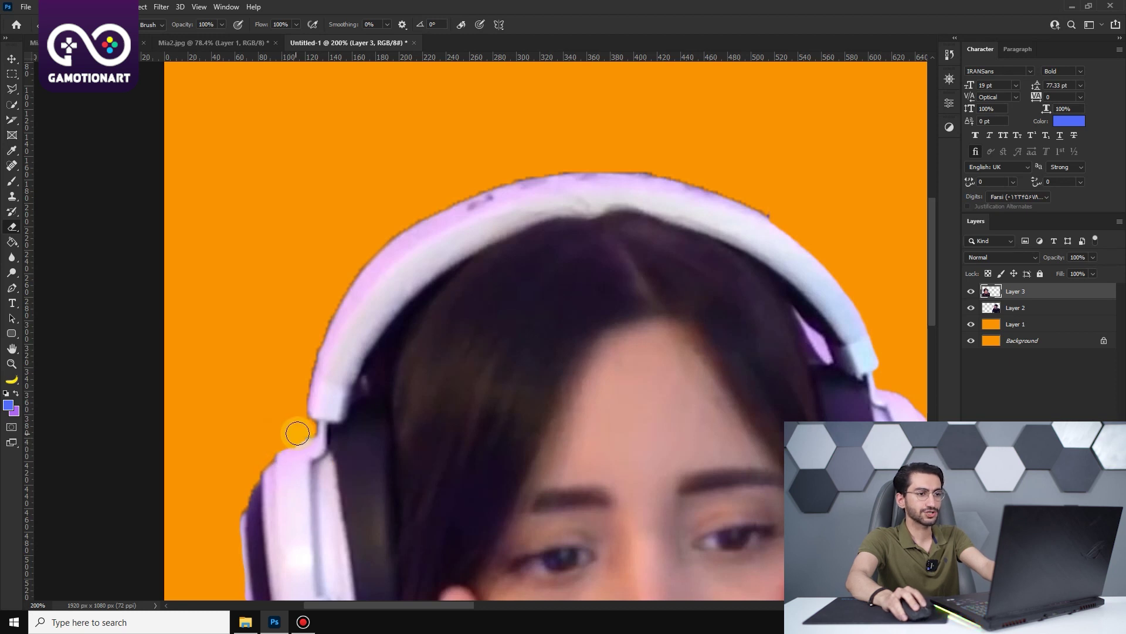
{"action": "key", "text": "ctrl+z"}
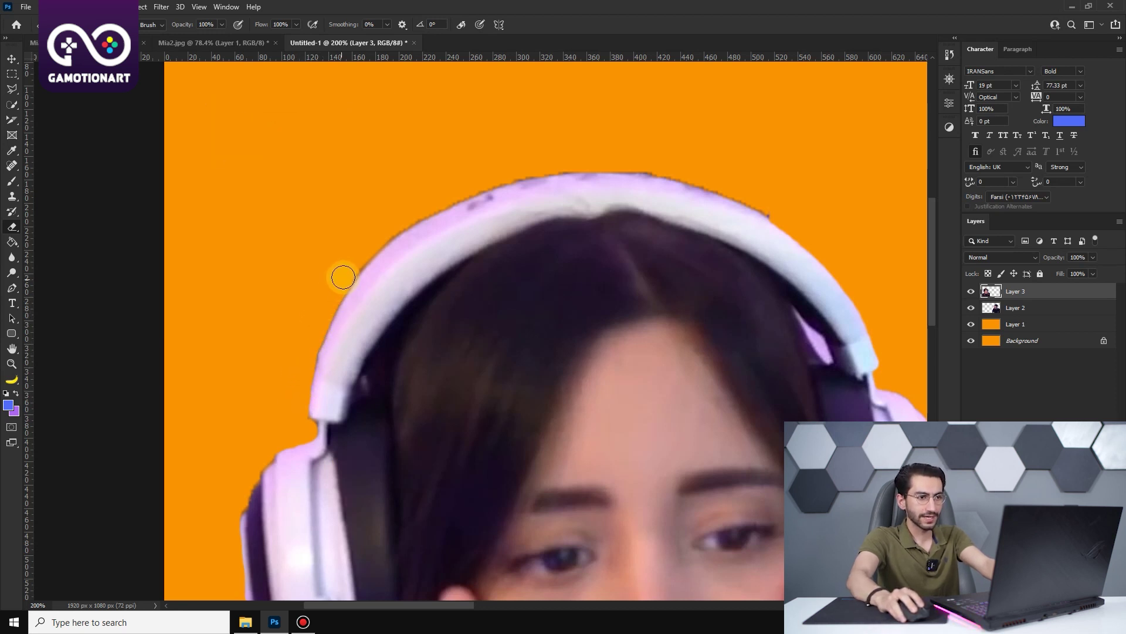
Step: Clean the headband fringe, the lower hair edge, and a faint stray mark on the orange
{"action": "scroll", "coordinate": [368, 251], "scroll_direction": "up", "scroll_amount": 1}
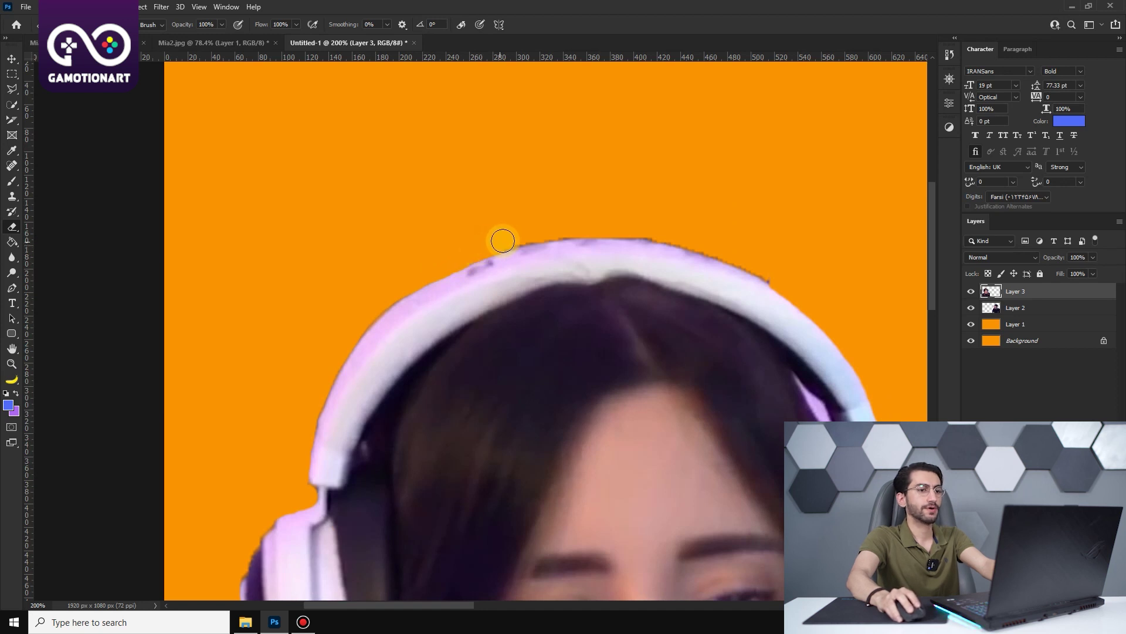
{"action": "scroll", "coordinate": [547, 232], "scroll_direction": "up", "scroll_amount": 1}
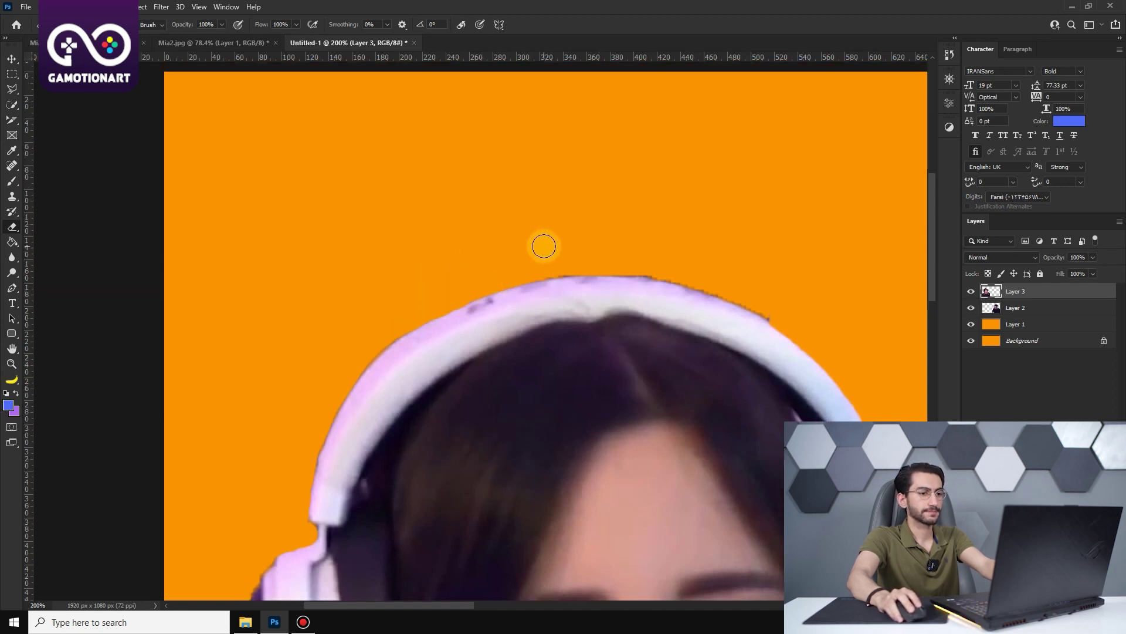
{"action": "left_click_drag", "start_coordinate": [567, 266], "coordinate": [639, 274]}
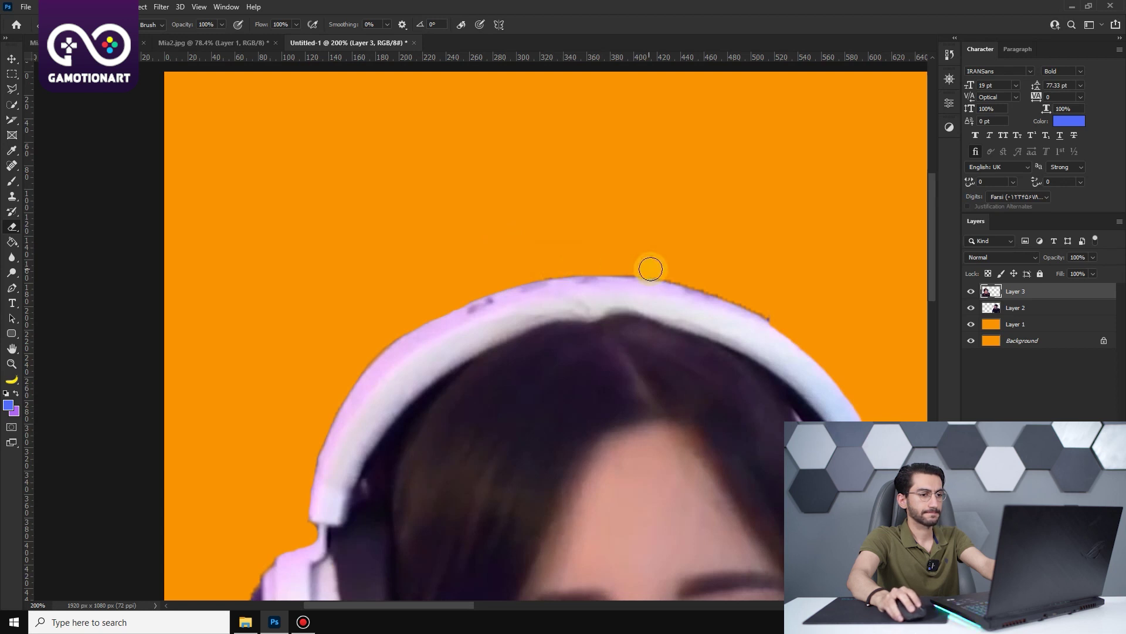
{"action": "left_click_drag", "start_coordinate": [681, 276], "coordinate": [745, 296]}
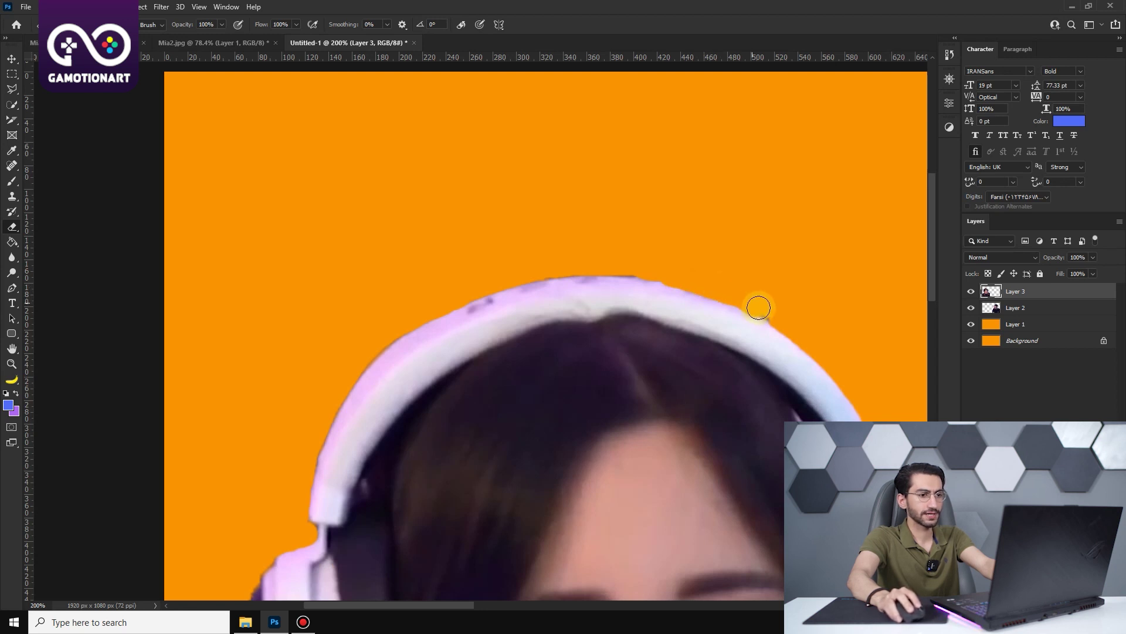
{"action": "scroll", "coordinate": [719, 427], "scroll_direction": "down", "scroll_amount": 2}
{"action": "scroll", "coordinate": [604, 528], "scroll_direction": "down", "scroll_amount": 2}
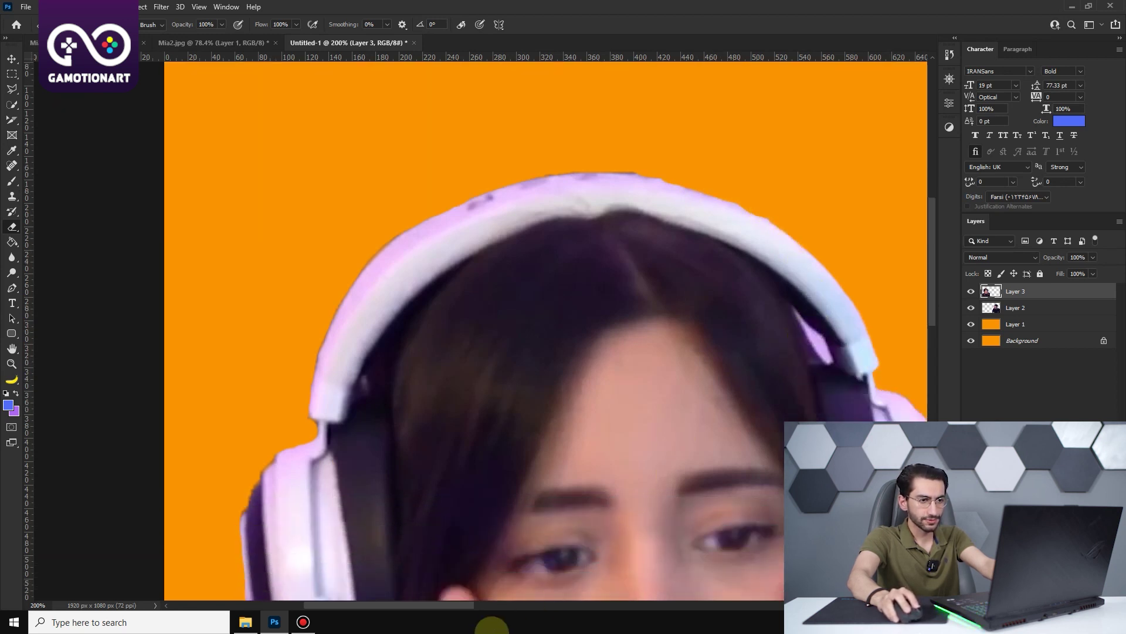
{"action": "left_click_drag", "start_coordinate": [437, 595], "coordinate": [525, 597]}
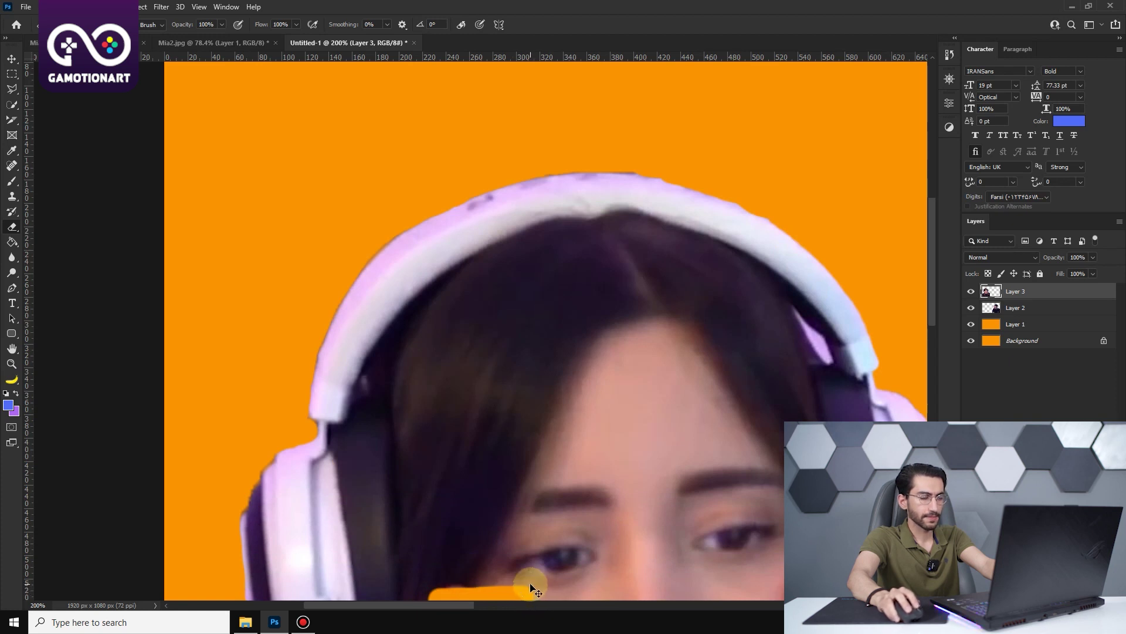
{"action": "key", "text": "ctrl+z"}
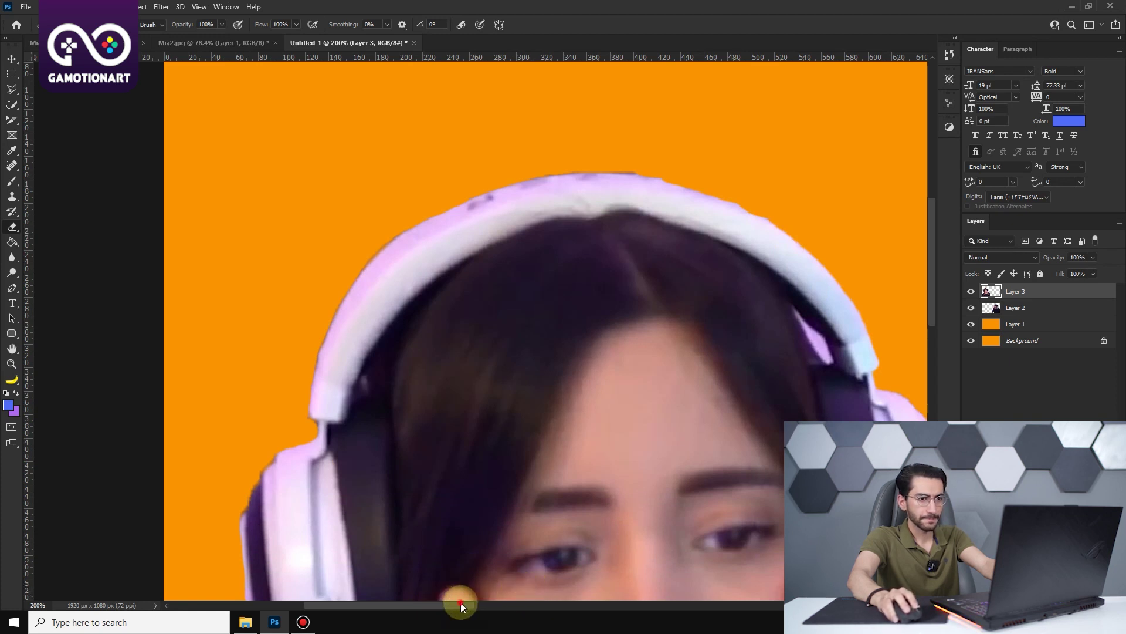
{"action": "left_click_drag", "start_coordinate": [460, 602], "coordinate": [514, 603]}
{"action": "scroll", "coordinate": [721, 463], "scroll_direction": "down", "scroll_amount": 2}
{"action": "left_click_drag", "start_coordinate": [683, 177], "coordinate": [656, 180]}
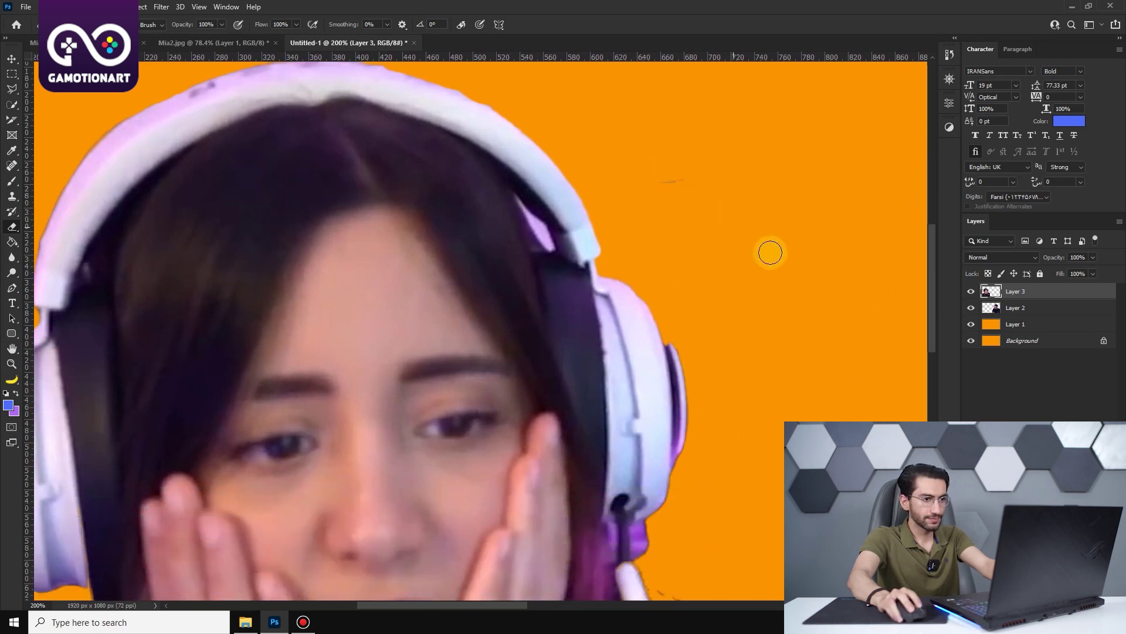
Step: Back on the woman's layer, erase remaining specks along her lower edge
{"action": "left_click", "coordinate": [1052, 310]}
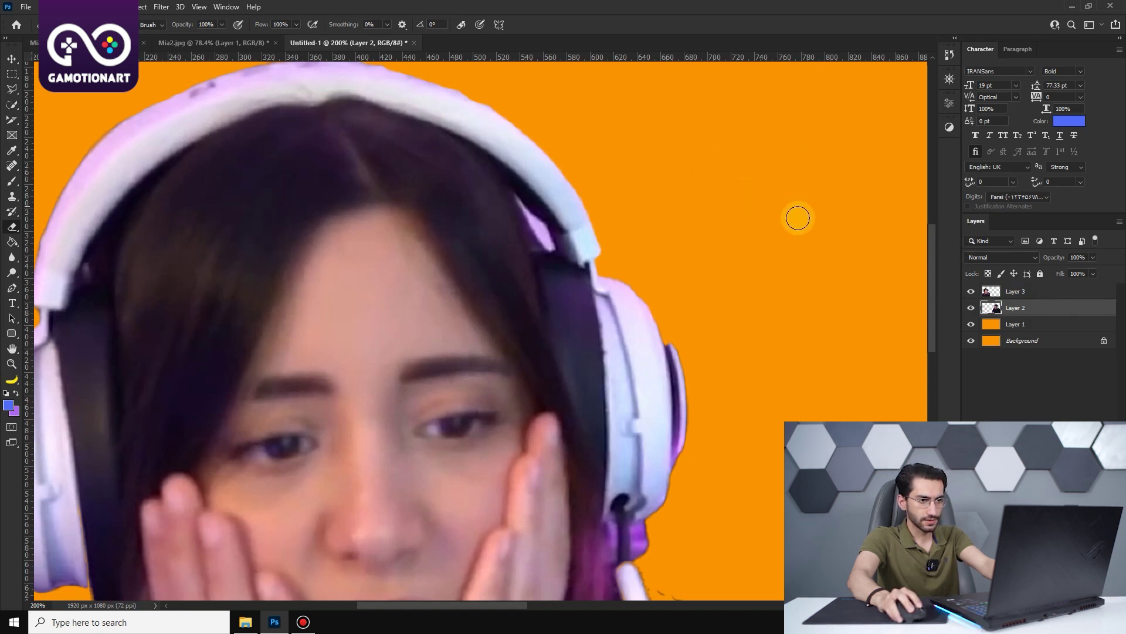
{"action": "left_click", "coordinate": [1019, 293]}
{"action": "scroll", "coordinate": [760, 296], "scroll_direction": "down", "scroll_amount": 1}
{"action": "scroll", "coordinate": [732, 304], "scroll_direction": "down", "scroll_amount": 3}
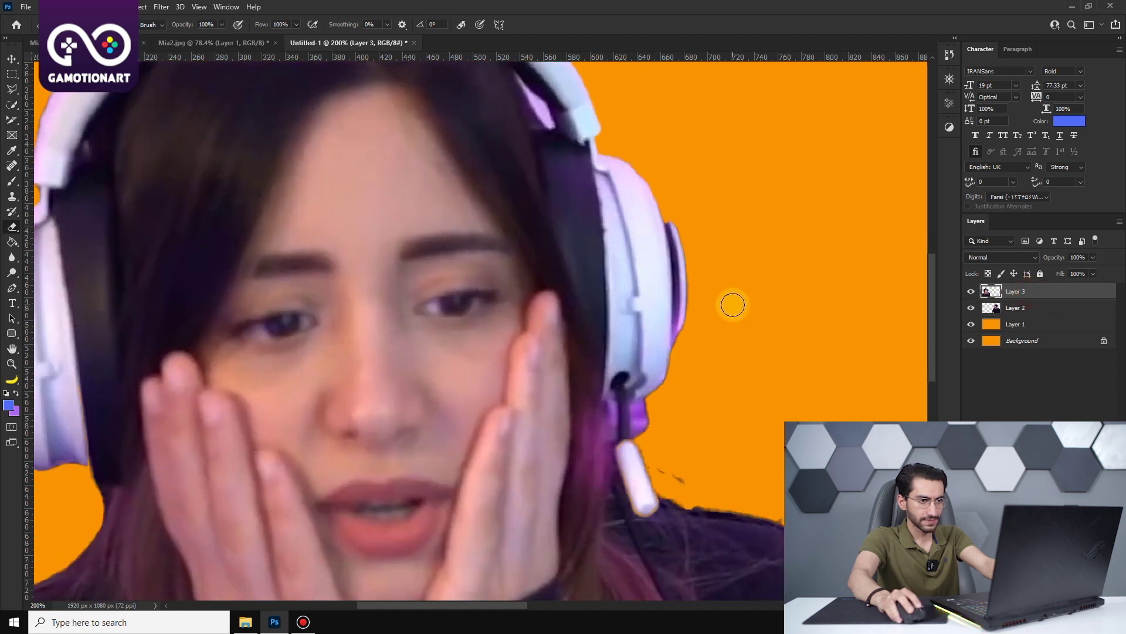
{"action": "scroll", "coordinate": [722, 334], "scroll_direction": "down", "scroll_amount": 3}
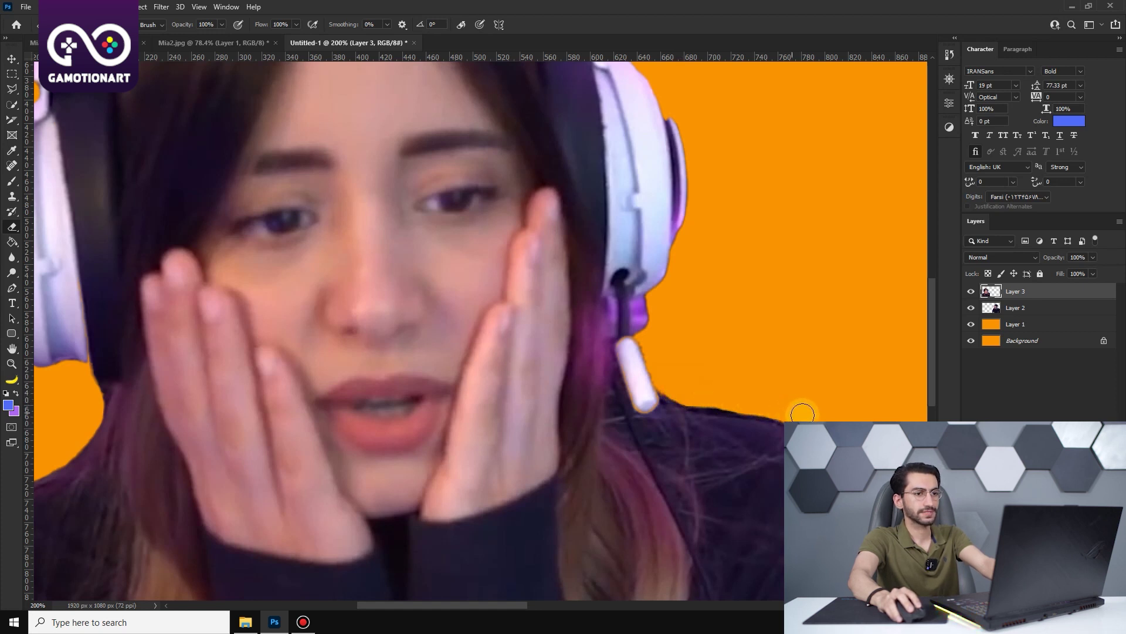
{"action": "scroll", "coordinate": [809, 376], "scroll_direction": "down", "scroll_amount": 2}
{"action": "scroll", "coordinate": [845, 358], "scroll_direction": "down", "scroll_amount": 2}
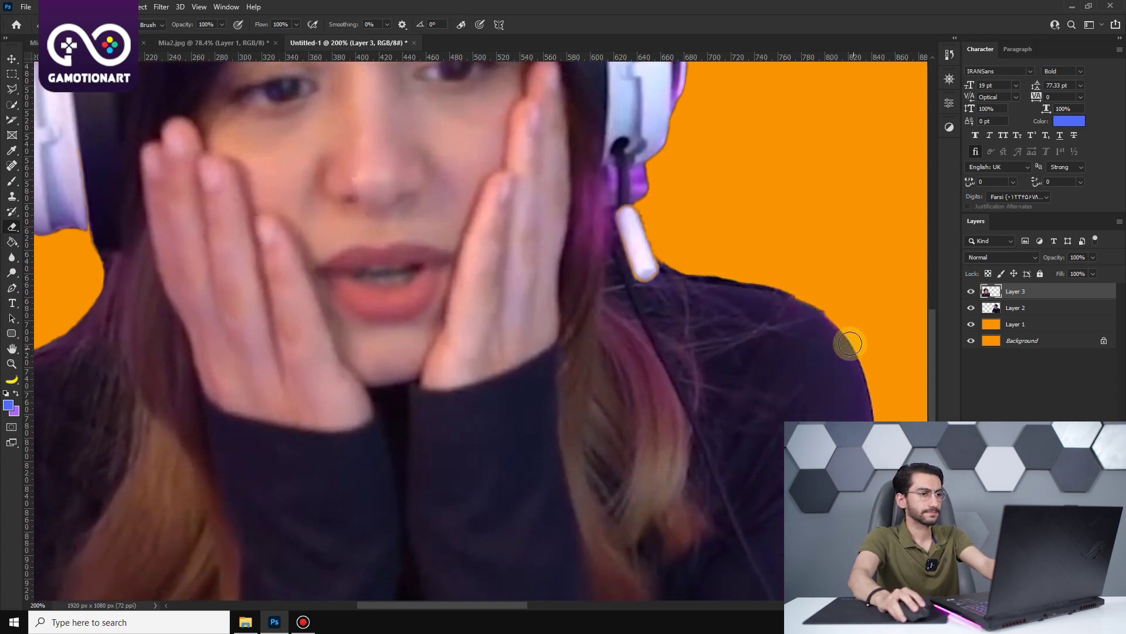
{"action": "scroll", "coordinate": [839, 317], "scroll_direction": "down", "scroll_amount": 1}
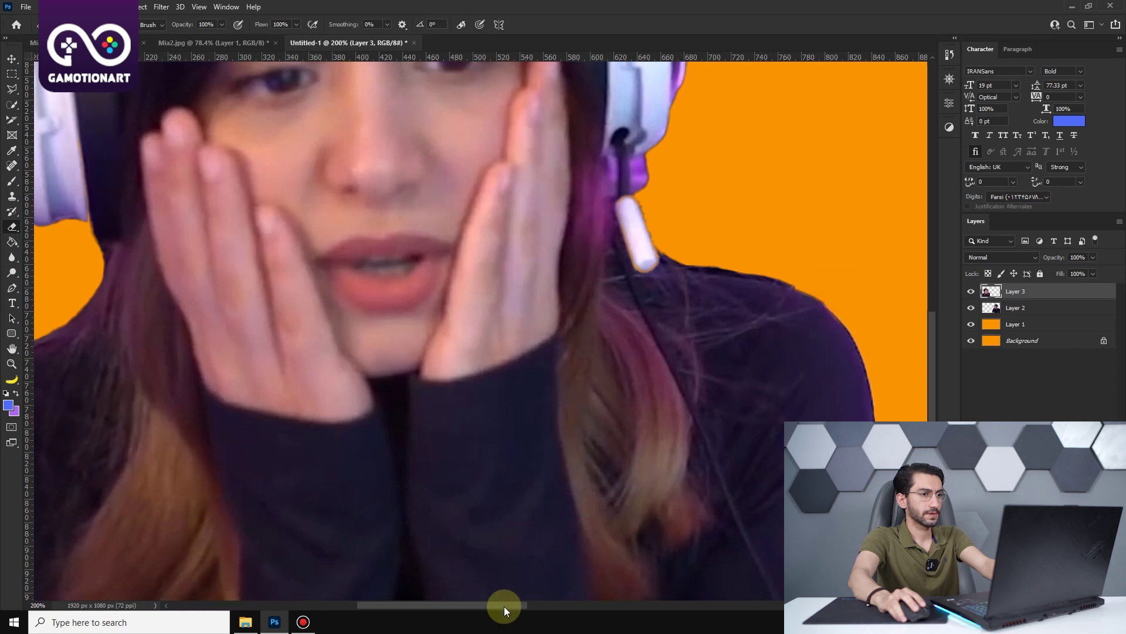
{"action": "left_click_drag", "start_coordinate": [505, 605], "coordinate": [639, 605]}
Step: On the man's layer, erase stray pixels and smooth the top edge of his hair
{"action": "key", "text": "alt+bracketleft"}
{"action": "scroll", "coordinate": [583, 355], "scroll_direction": "up", "scroll_amount": 2}
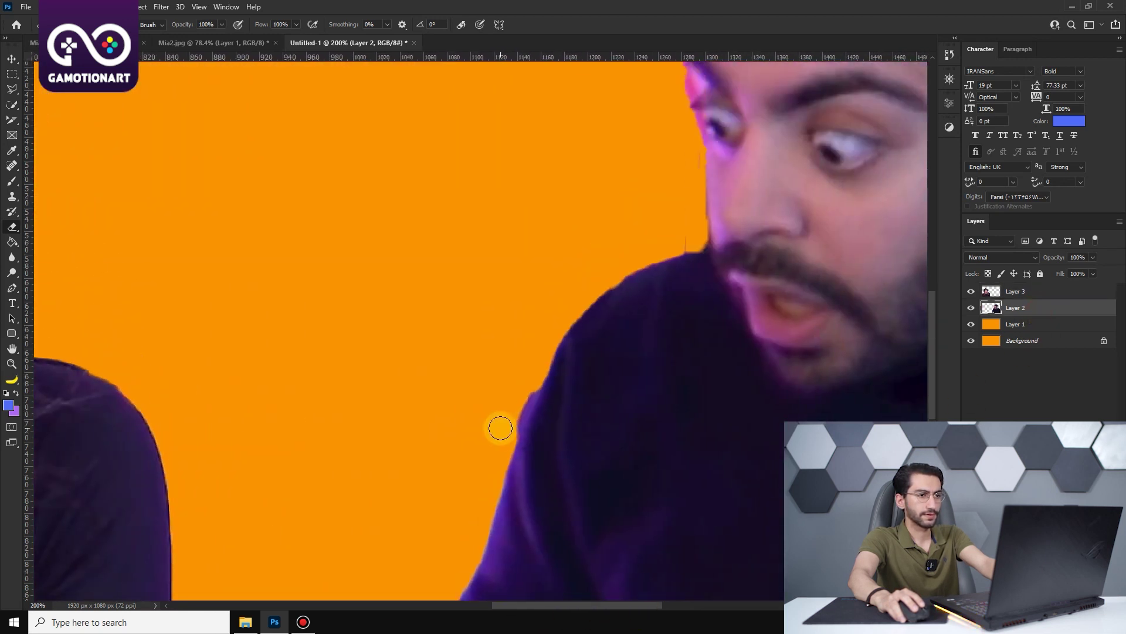
{"action": "scroll", "coordinate": [518, 403], "scroll_direction": "up", "scroll_amount": 2}
{"action": "scroll", "coordinate": [646, 352], "scroll_direction": "up", "scroll_amount": 1}
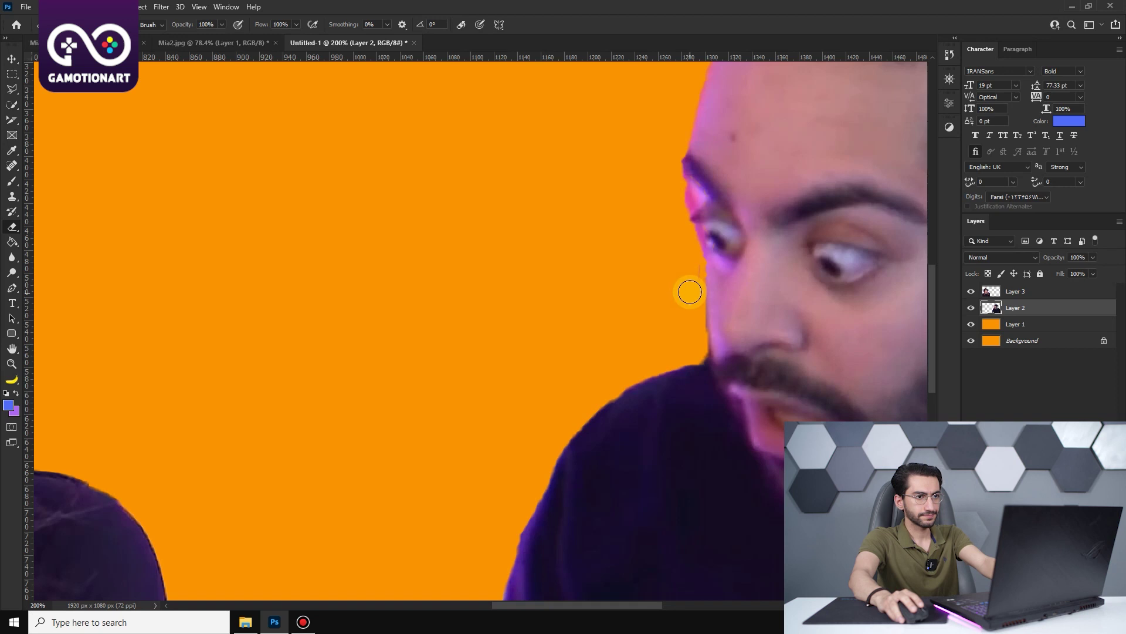
{"action": "scroll", "coordinate": [669, 296], "scroll_direction": "up", "scroll_amount": 1}
{"action": "scroll", "coordinate": [680, 364], "scroll_direction": "up", "scroll_amount": 1}
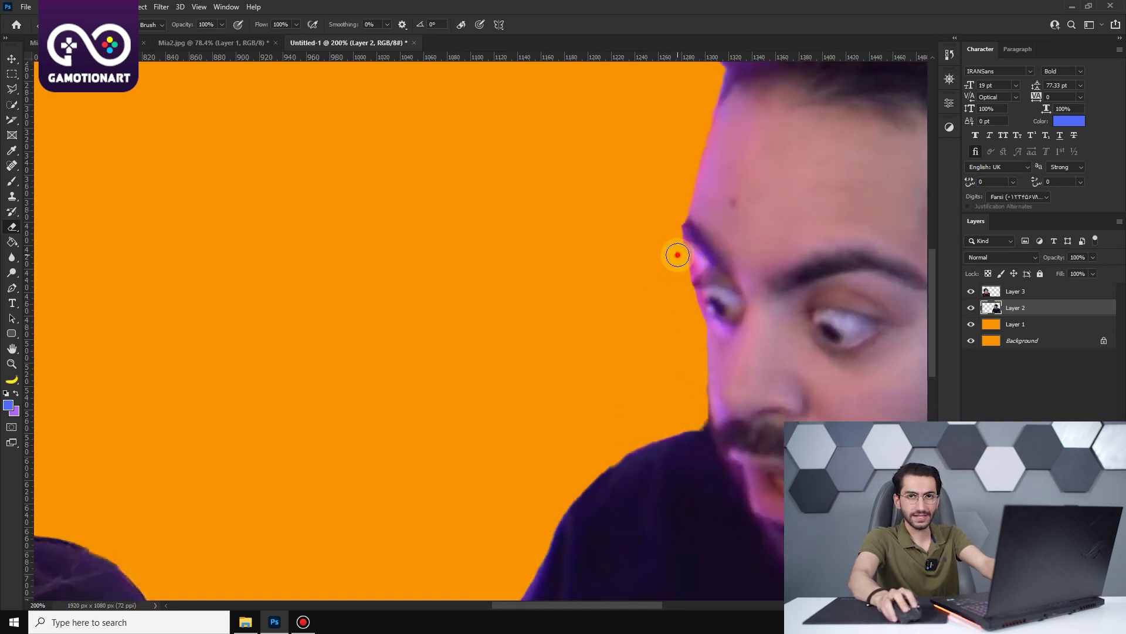
{"action": "scroll", "coordinate": [645, 285], "scroll_direction": "up", "scroll_amount": 2}
{"action": "scroll", "coordinate": [581, 411], "scroll_direction": "up", "scroll_amount": 5}
{"action": "left_click_drag", "start_coordinate": [535, 606], "coordinate": [596, 606]}
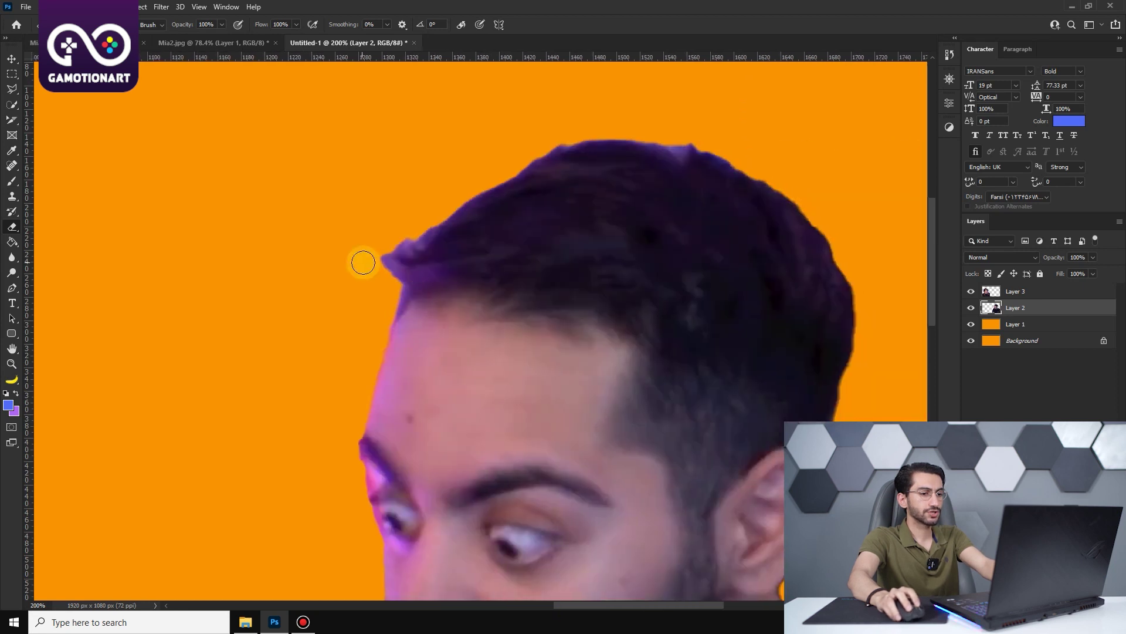
{"action": "mouse_move", "coordinate": [518, 168]}
{"action": "left_mouse_down"}
{"action": "mouse_move", "coordinate": [611, 131]}
{"action": "mouse_move", "coordinate": [722, 152]}
{"action": "left_mouse_up"}
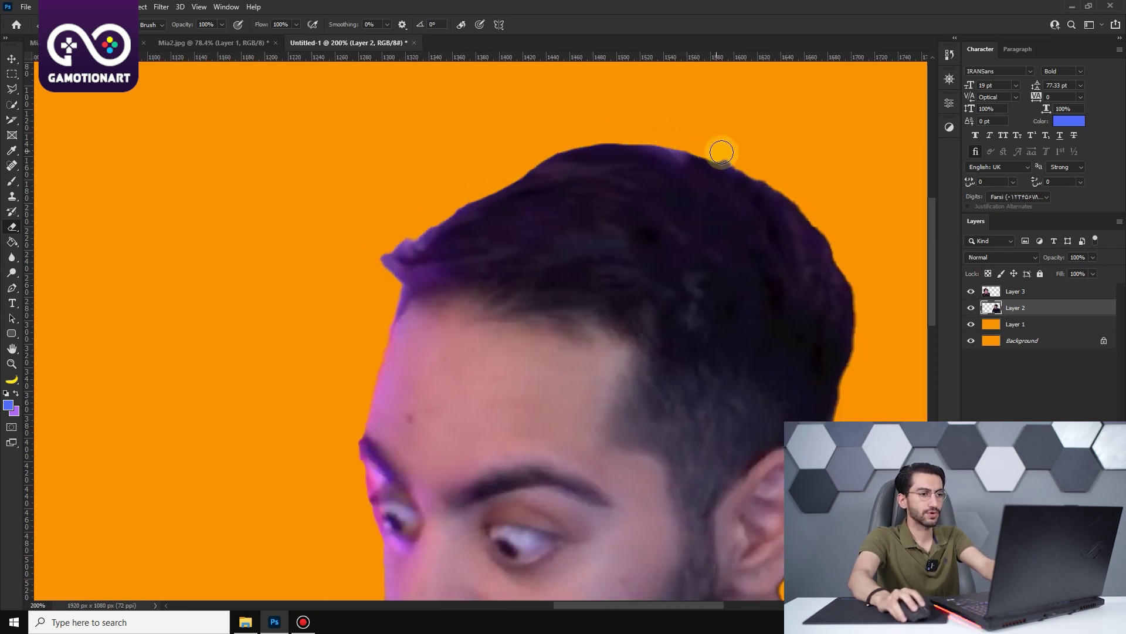
Step: Erase along the man's shoulder outline to smooth it against the orange
{"action": "scroll", "coordinate": [870, 194], "scroll_direction": "down", "scroll_amount": 4}
{"action": "left_click_drag", "start_coordinate": [604, 604], "coordinate": [659, 605]}
{"action": "scroll", "coordinate": [722, 453], "scroll_direction": "down", "scroll_amount": 2}
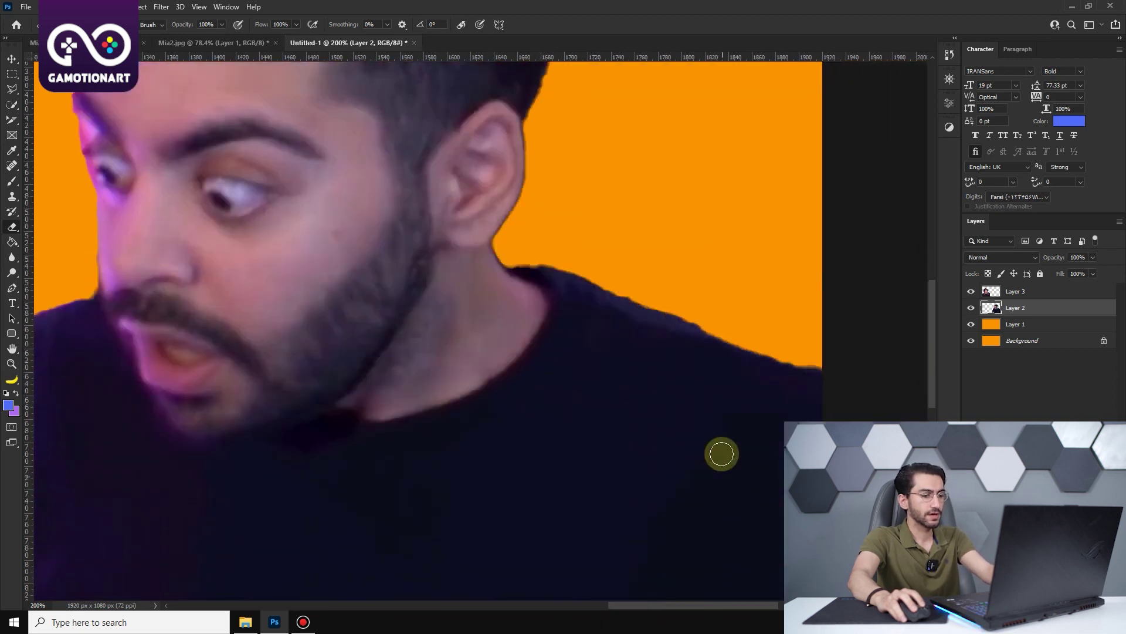
{"action": "mouse_move", "coordinate": [809, 357]}
{"action": "left_mouse_down"}
{"action": "mouse_move", "coordinate": [616, 281]}
{"action": "mouse_move", "coordinate": [575, 297]}
{"action": "mouse_move", "coordinate": [521, 285]}
{"action": "left_mouse_up"}
{"action": "scroll", "coordinate": [604, 288], "scroll_direction": "up", "scroll_amount": 1}
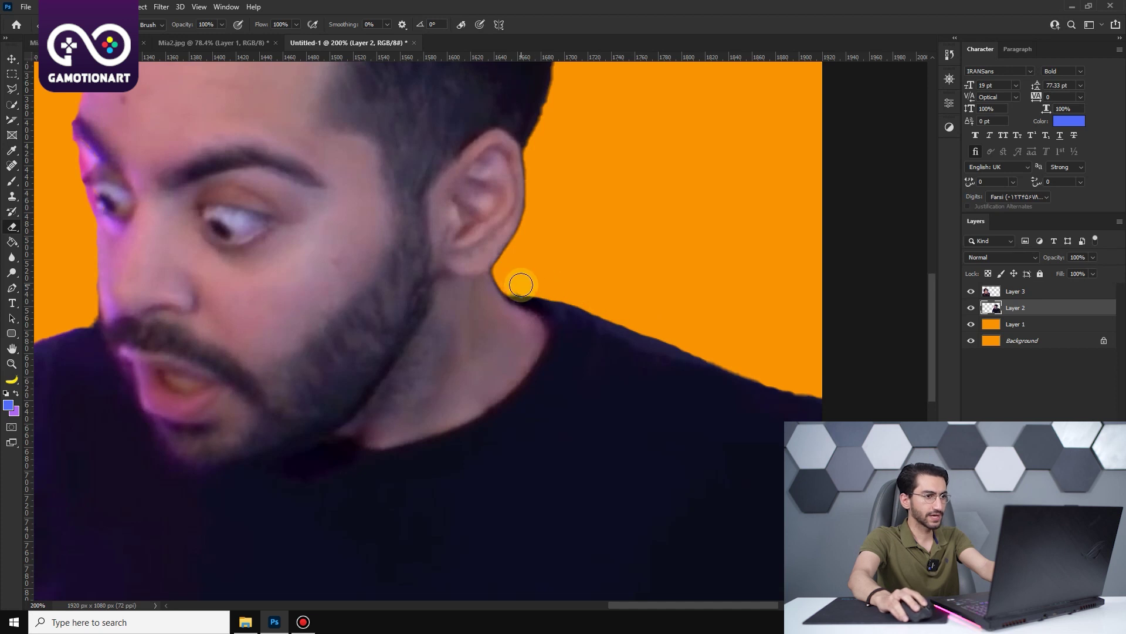
{"action": "scroll", "coordinate": [626, 322], "scroll_direction": "up", "scroll_amount": 4}
{"action": "scroll", "coordinate": [587, 470], "scroll_direction": "up", "scroll_amount": 5}
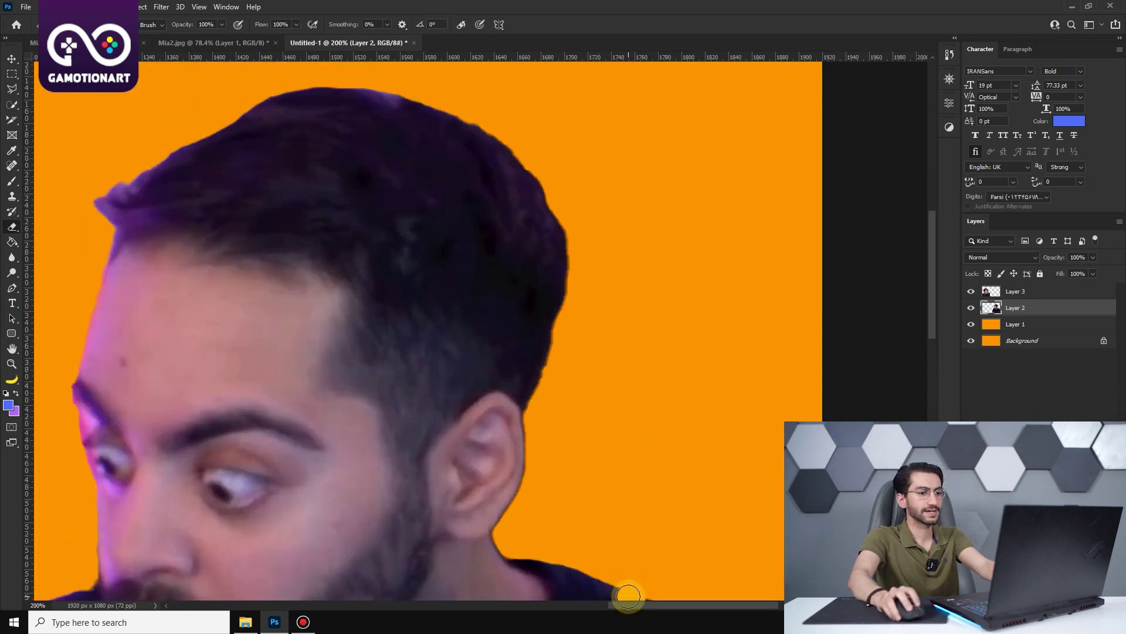
{"action": "scroll", "coordinate": [604, 599], "scroll_direction": "left", "scroll_amount": 5}
{"action": "scroll", "coordinate": [410, 528], "scroll_direction": "down", "scroll_amount": 4}
{"action": "left_click", "coordinate": [12, 364]}
Step: Fit the thumbnail on screen and scale the woman up to about 124%
{"action": "left_click", "coordinate": [229, 22]}
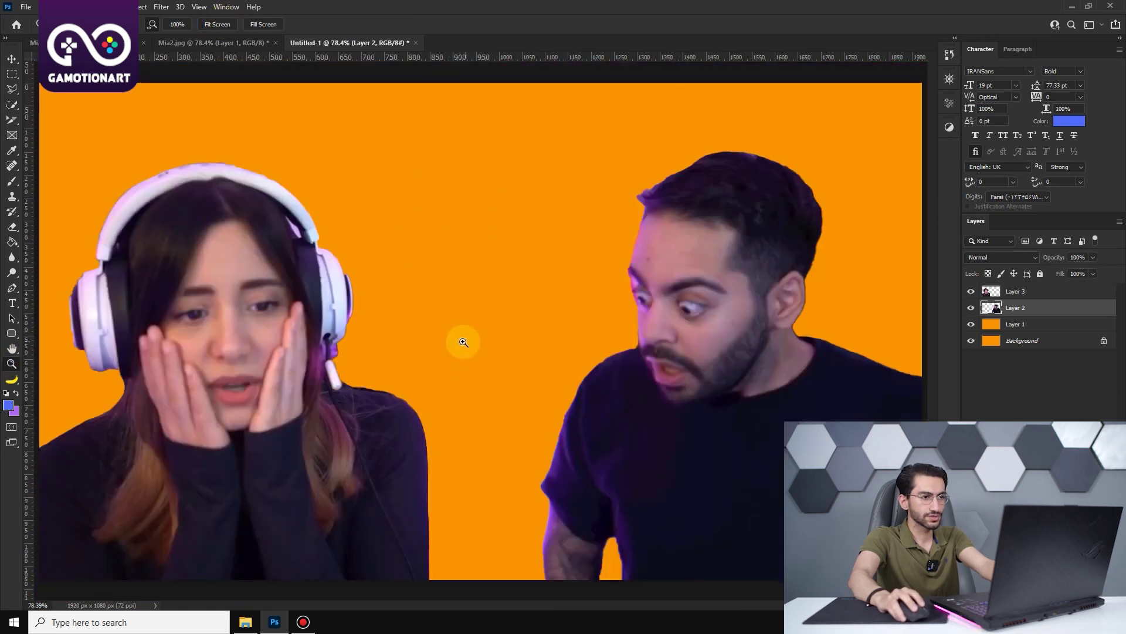
{"action": "left_click", "coordinate": [11, 60]}
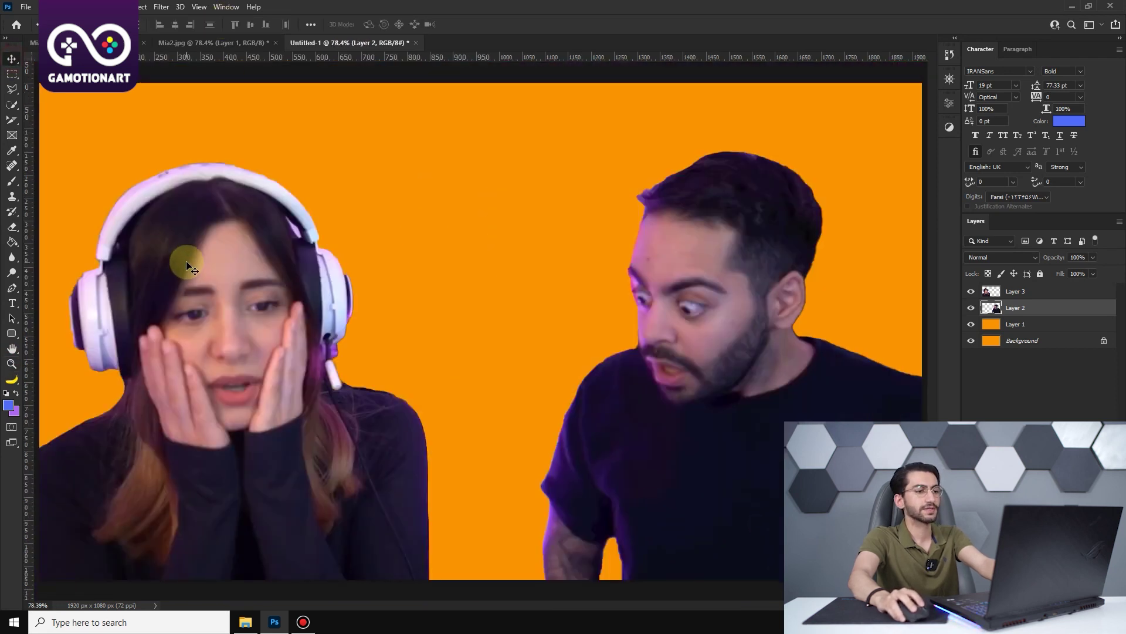
{"action": "left_click", "coordinate": [236, 308]}
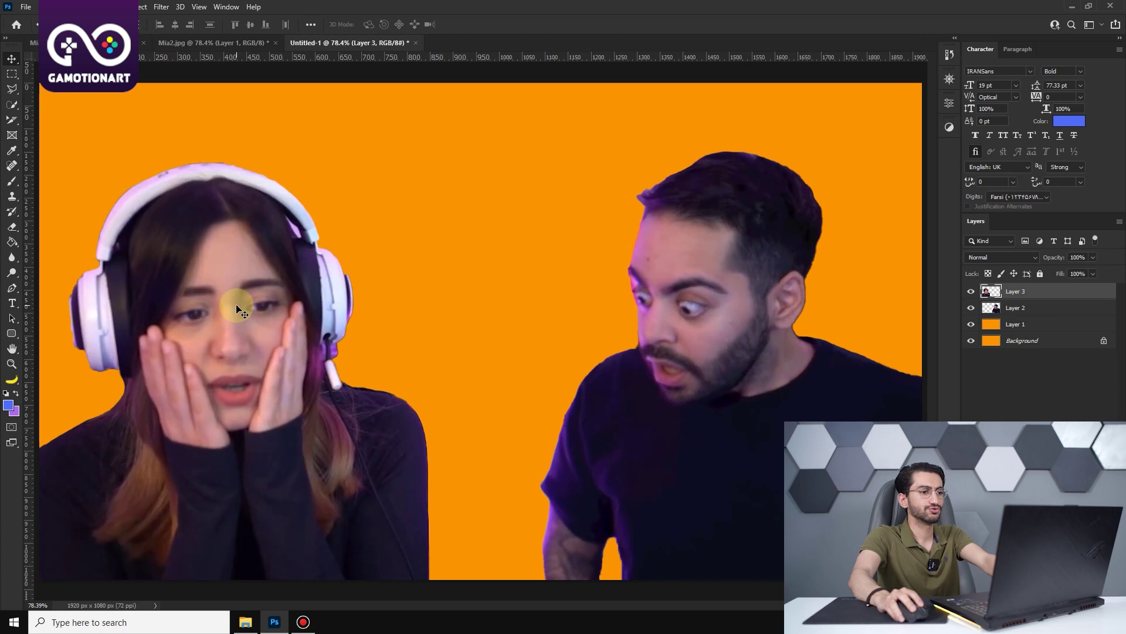
{"action": "key", "text": "ctrl+t"}
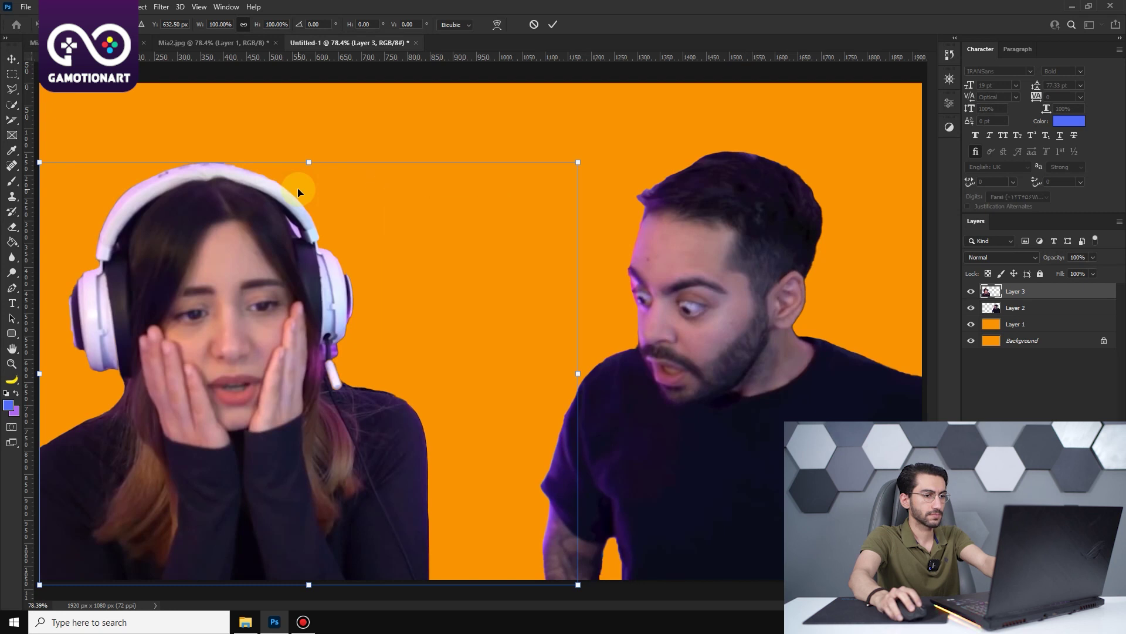
{"action": "mouse_move", "coordinate": [309, 163]}
{"action": "left_mouse_down"}
{"action": "mouse_move", "coordinate": [398, 183]}
{"action": "mouse_move", "coordinate": [398, 199]}
{"action": "left_mouse_up"}
{"action": "left_click_drag", "start_coordinate": [291, 315], "coordinate": [352, 317]}
{"action": "mouse_move", "coordinate": [133, 382]}
{"action": "left_mouse_down"}
{"action": "mouse_move", "coordinate": [82, 372]}
{"action": "mouse_move", "coordinate": [202, 324]}
{"action": "mouse_move", "coordinate": [63, 340]}
{"action": "left_mouse_up"}
{"action": "mouse_move", "coordinate": [326, 133]}
{"action": "left_mouse_down"}
{"action": "mouse_move", "coordinate": [363, 93]}
{"action": "mouse_move", "coordinate": [360, 103]}
{"action": "left_mouse_up"}
{"action": "left_click", "coordinate": [552, 30]}
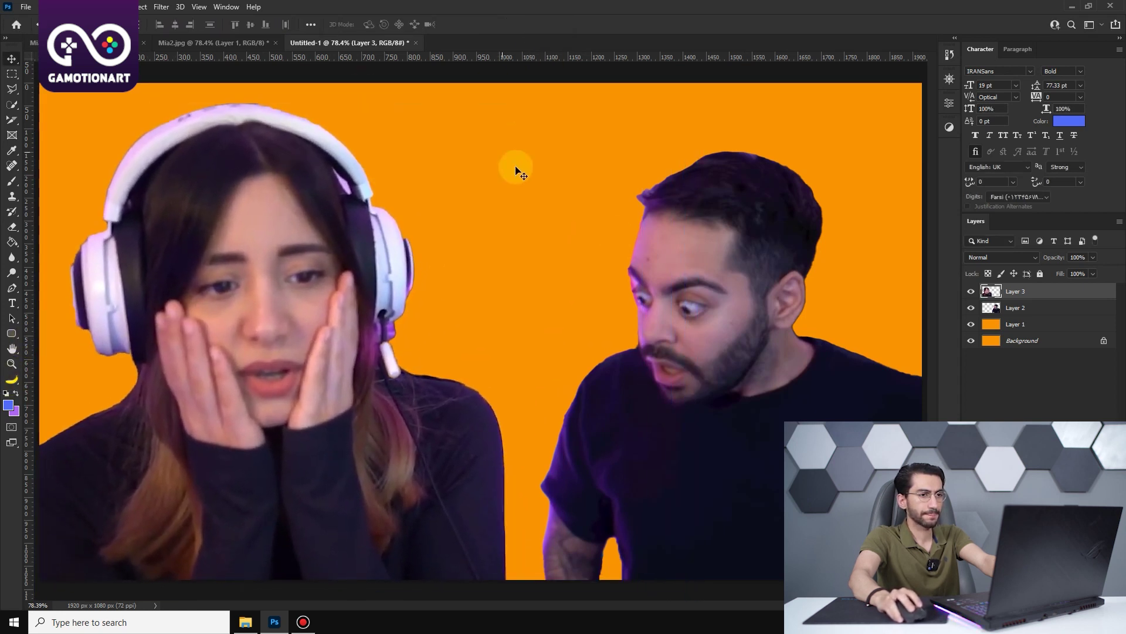
Step: Scale the man up to about 113% and apply the transform
{"action": "left_click", "coordinate": [754, 392]}
{"action": "key", "text": "ctrl+t"}
{"action": "mouse_move", "coordinate": [682, 151]}
{"action": "left_mouse_down"}
{"action": "mouse_move", "coordinate": [711, 97]}
{"action": "mouse_move", "coordinate": [730, 215]}
{"action": "left_mouse_up"}
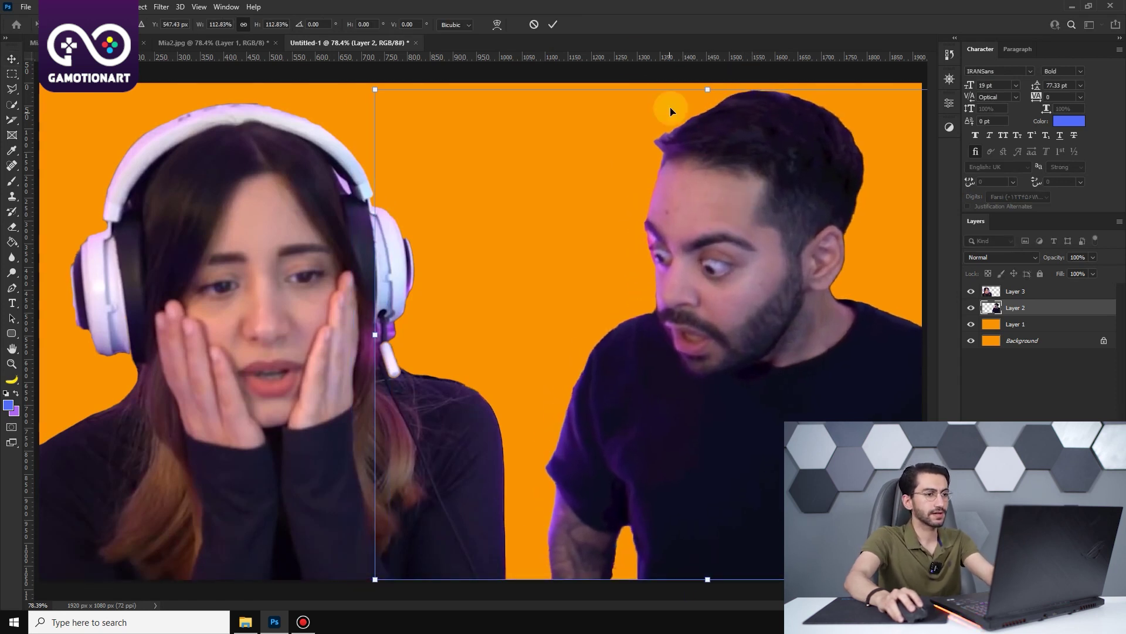
{"action": "left_click", "coordinate": [551, 24]}
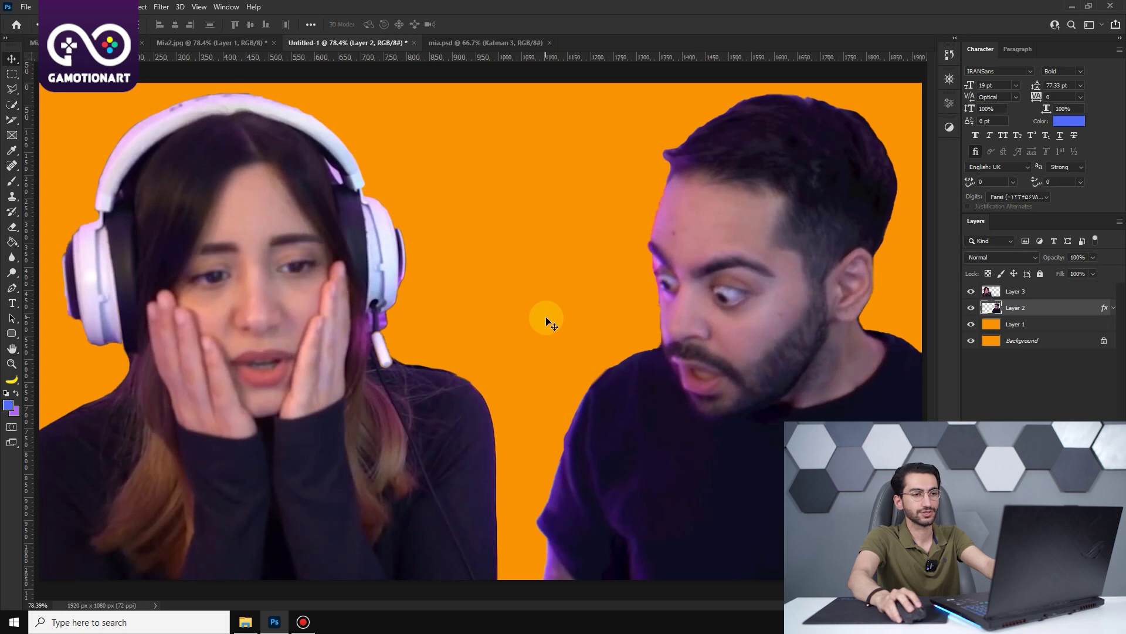
Step: Give the man's layer a 13 px white outside Stroke layer style
{"action": "double_click", "coordinate": [1058, 310]}
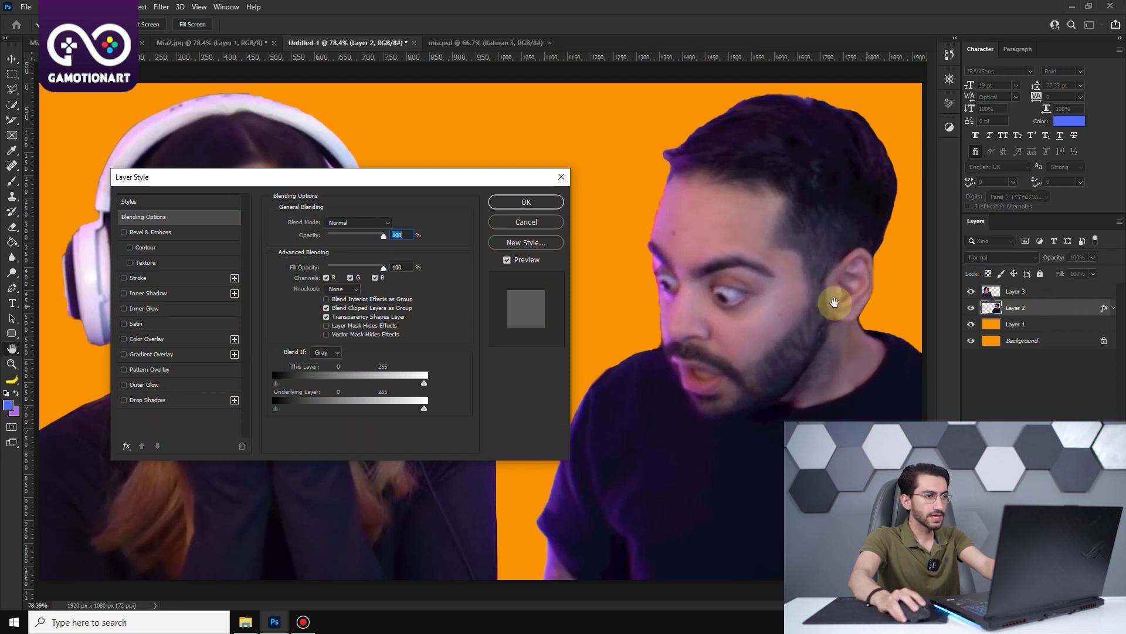
{"action": "left_click", "coordinate": [124, 278]}
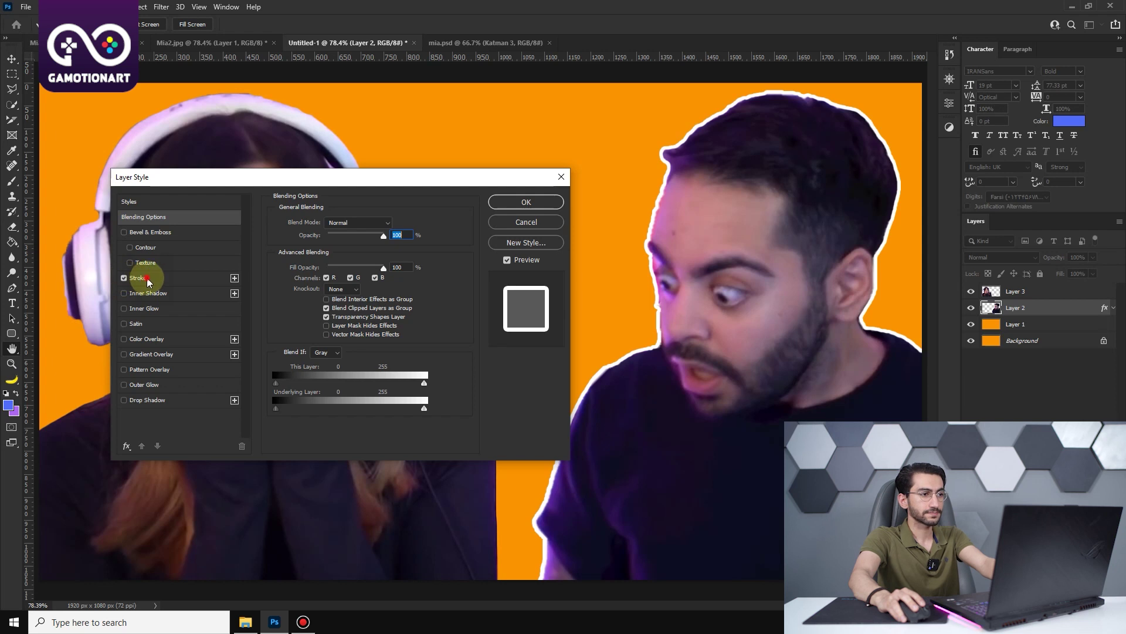
{"action": "left_click", "coordinate": [148, 281]}
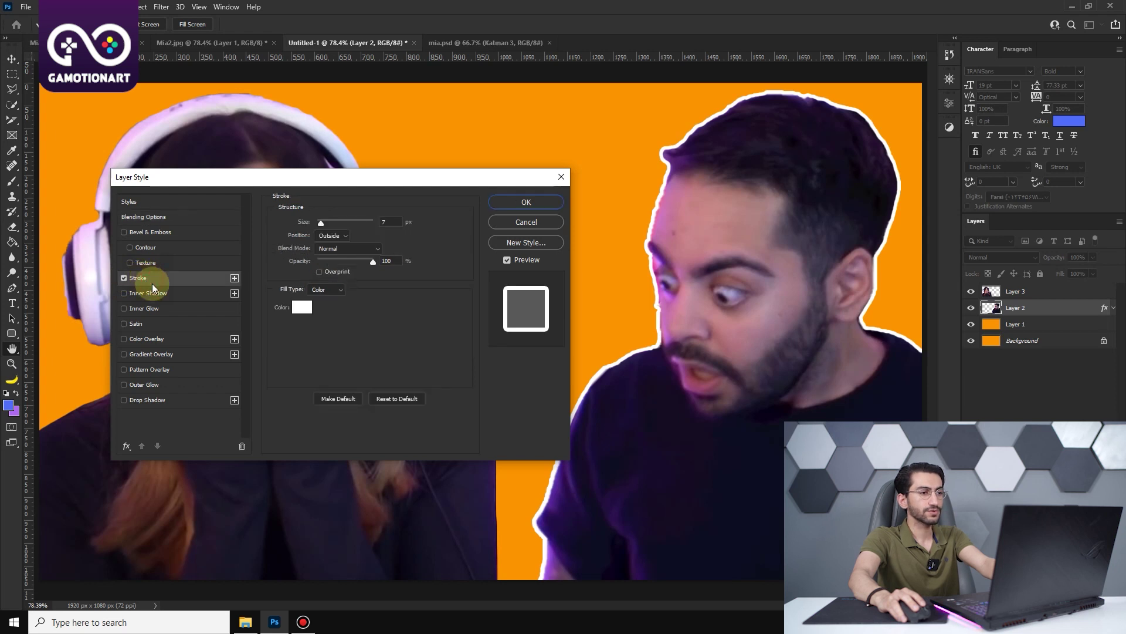
{"action": "left_click", "coordinate": [303, 307]}
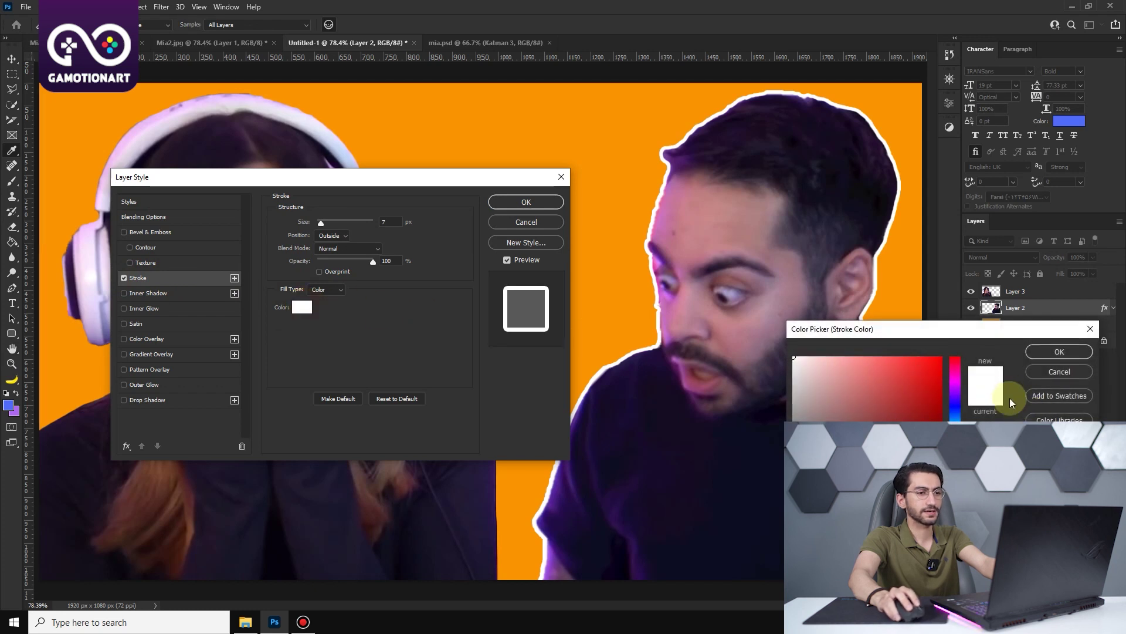
{"action": "left_click", "coordinate": [1060, 353]}
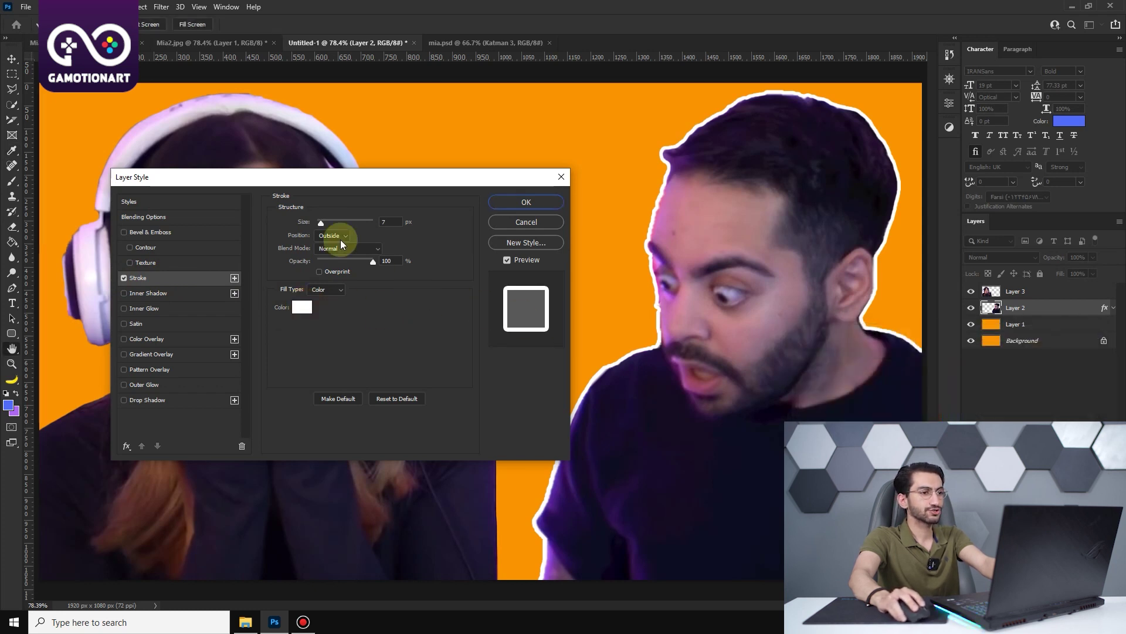
{"action": "mouse_move", "coordinate": [323, 222]}
{"action": "left_mouse_down"}
{"action": "mouse_move", "coordinate": [339, 231]}
{"action": "mouse_move", "coordinate": [326, 234]}
{"action": "left_mouse_up"}
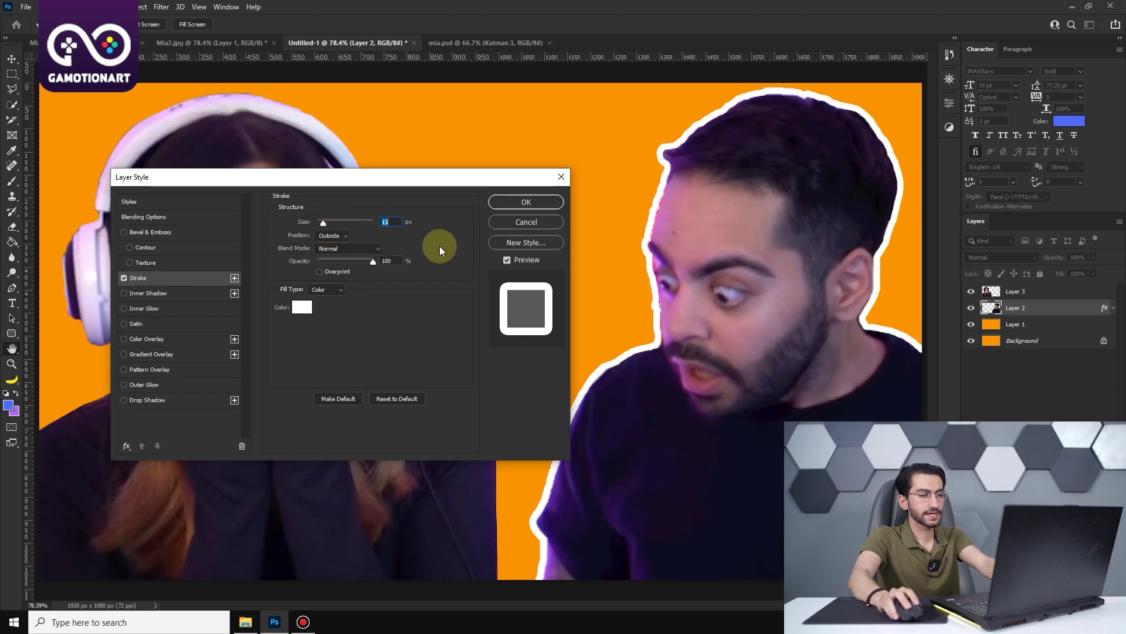
{"action": "left_click", "coordinate": [540, 205]}
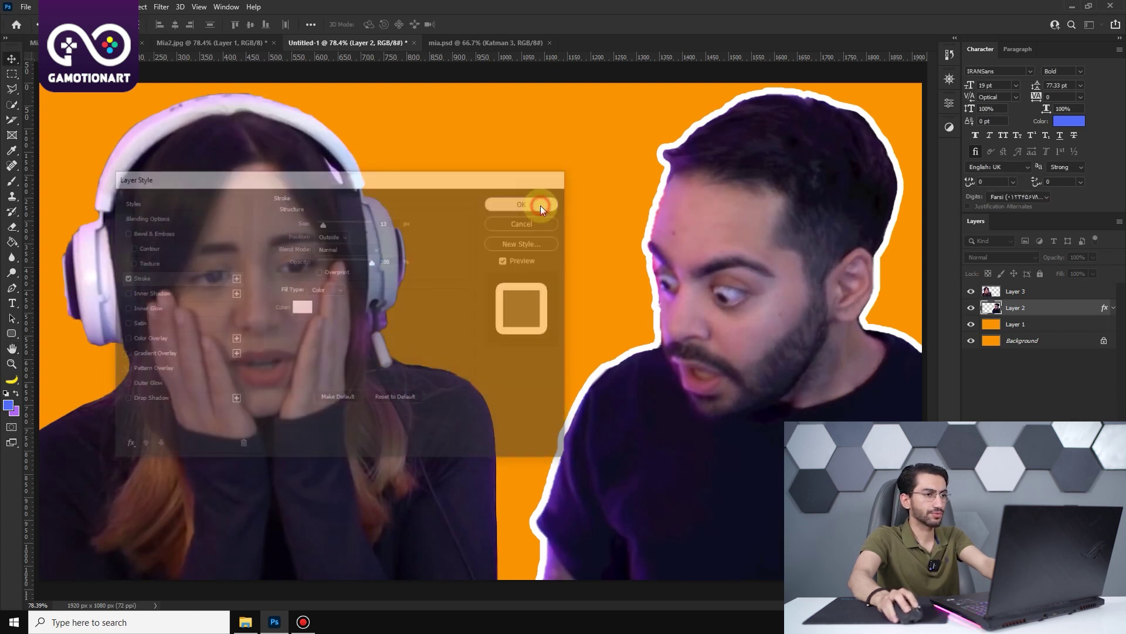
{"action": "double_click", "coordinate": [1032, 293]}
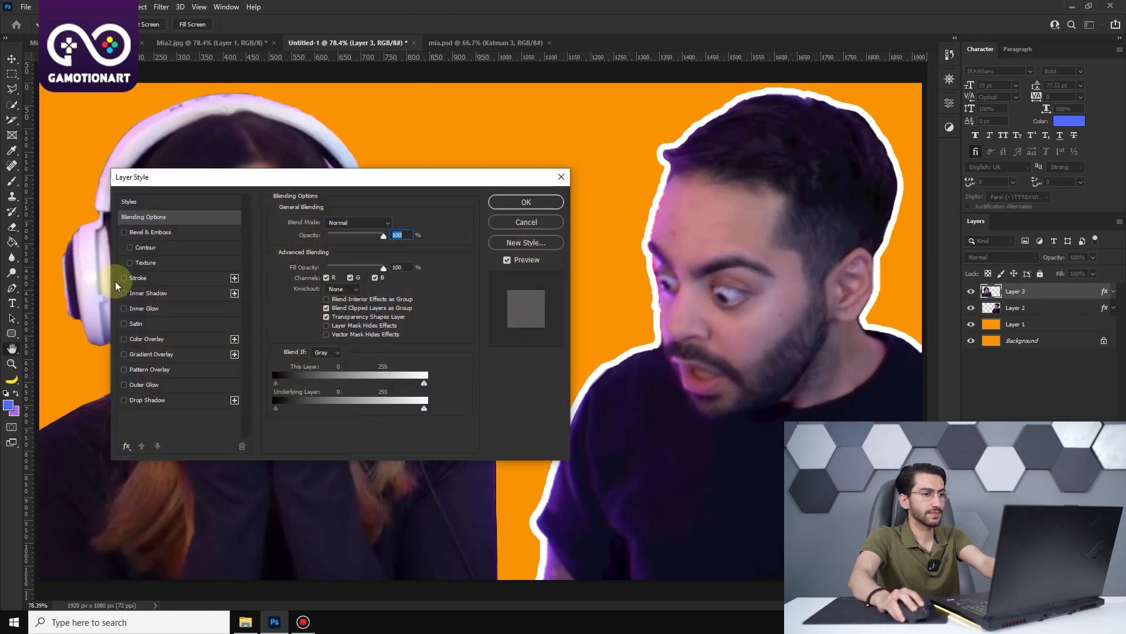
Step: Enable a 13 px white outside Stroke on the woman's layer and confirm it
{"action": "left_click", "coordinate": [124, 280]}
{"action": "left_click", "coordinate": [147, 279]}
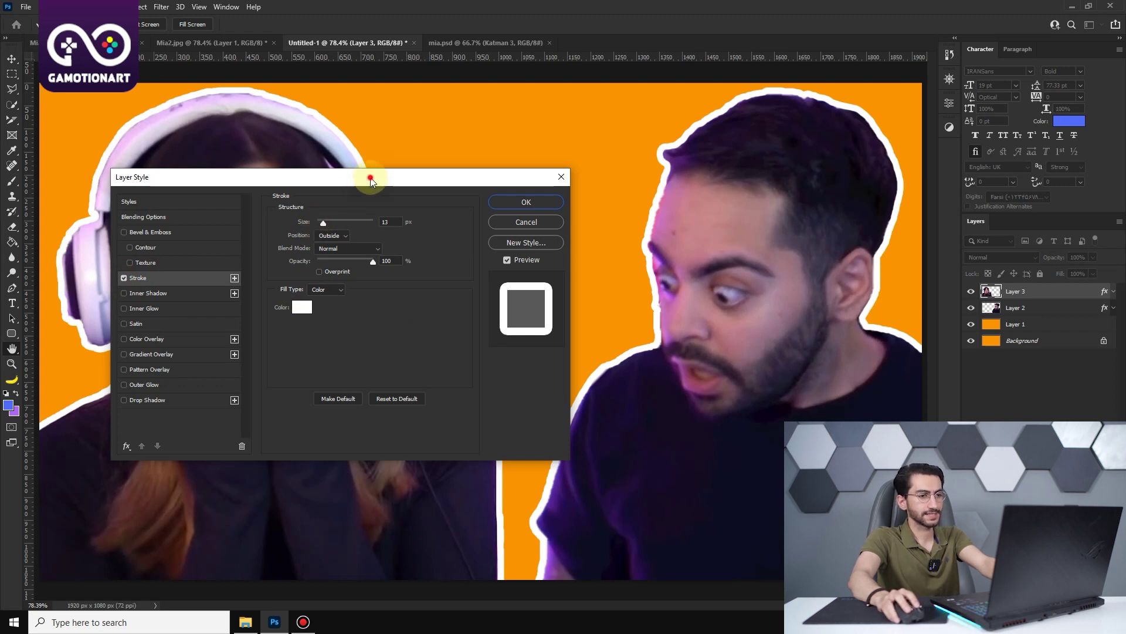
{"action": "left_click_drag", "start_coordinate": [370, 181], "coordinate": [422, 218]}
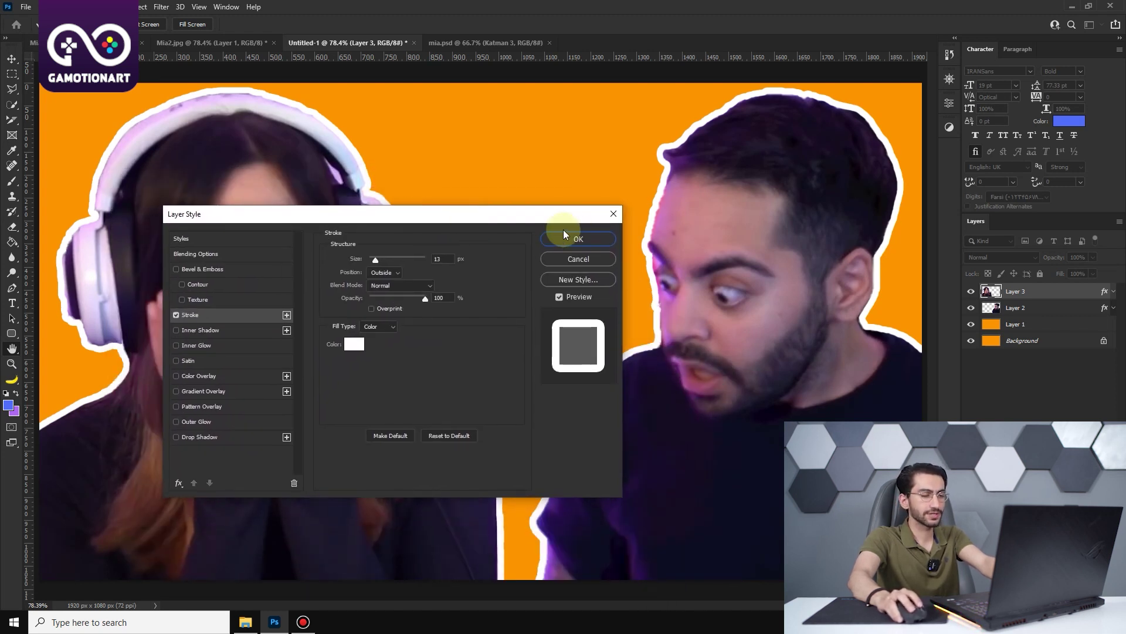
{"action": "left_click", "coordinate": [576, 241]}
{"action": "key", "text": "e"}
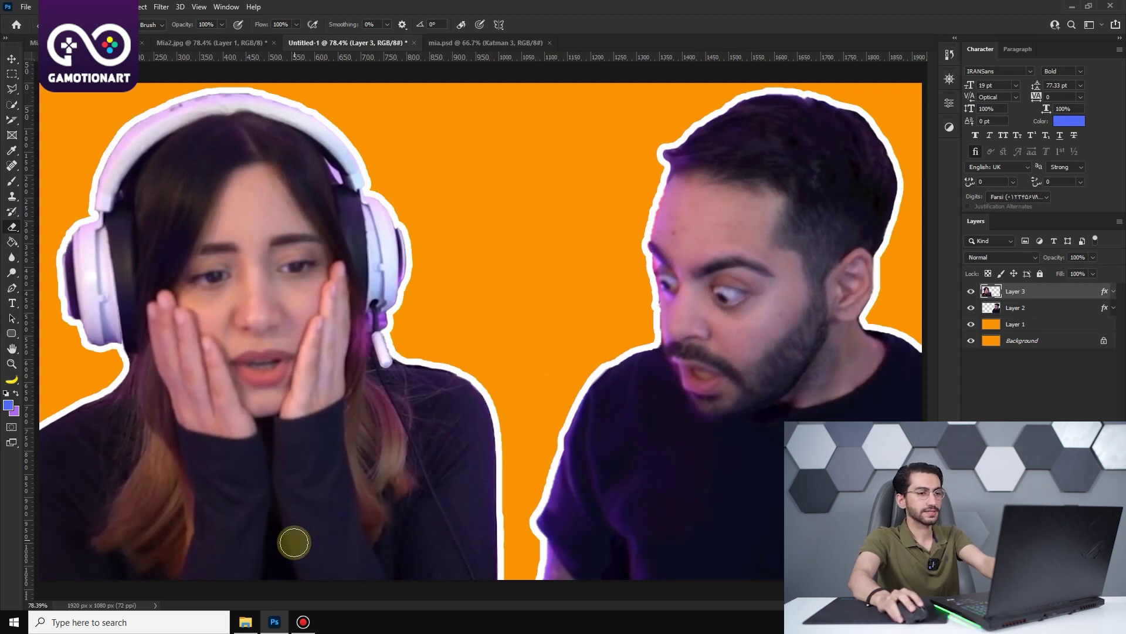
Step: Open the Mia folder in File Explorer and drag the spider PNG toward Photoshop
{"action": "left_click", "coordinate": [246, 621]}
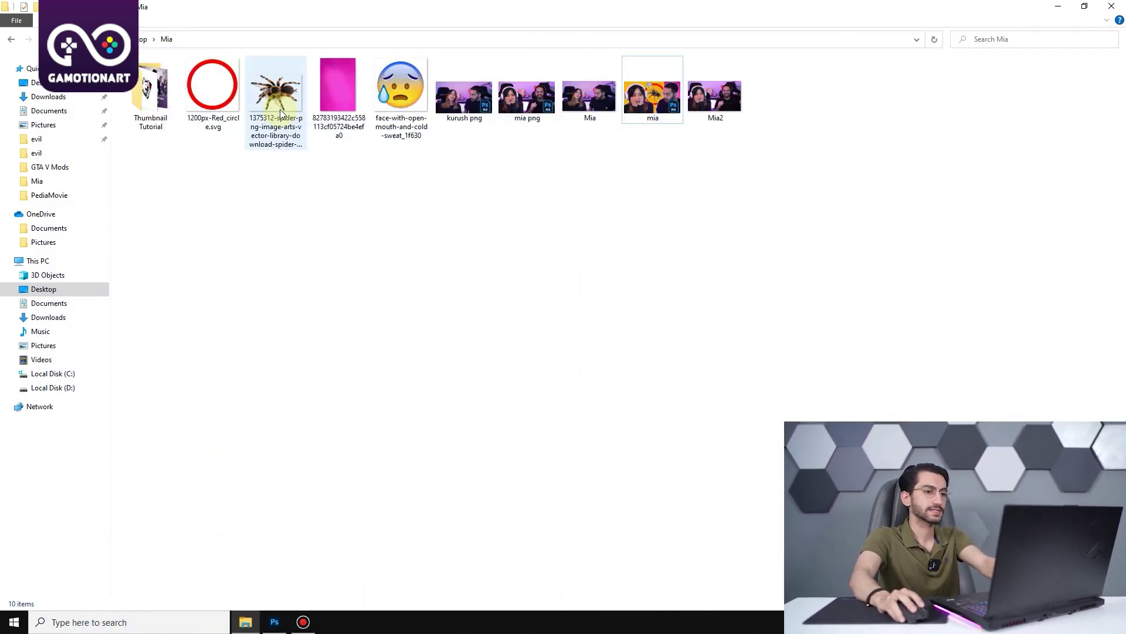
{"action": "mouse_move", "coordinate": [280, 109]}
{"action": "left_mouse_down"}
{"action": "mouse_move", "coordinate": [296, 469]}
{"action": "mouse_move", "coordinate": [324, 563]}
{"action": "left_mouse_up"}
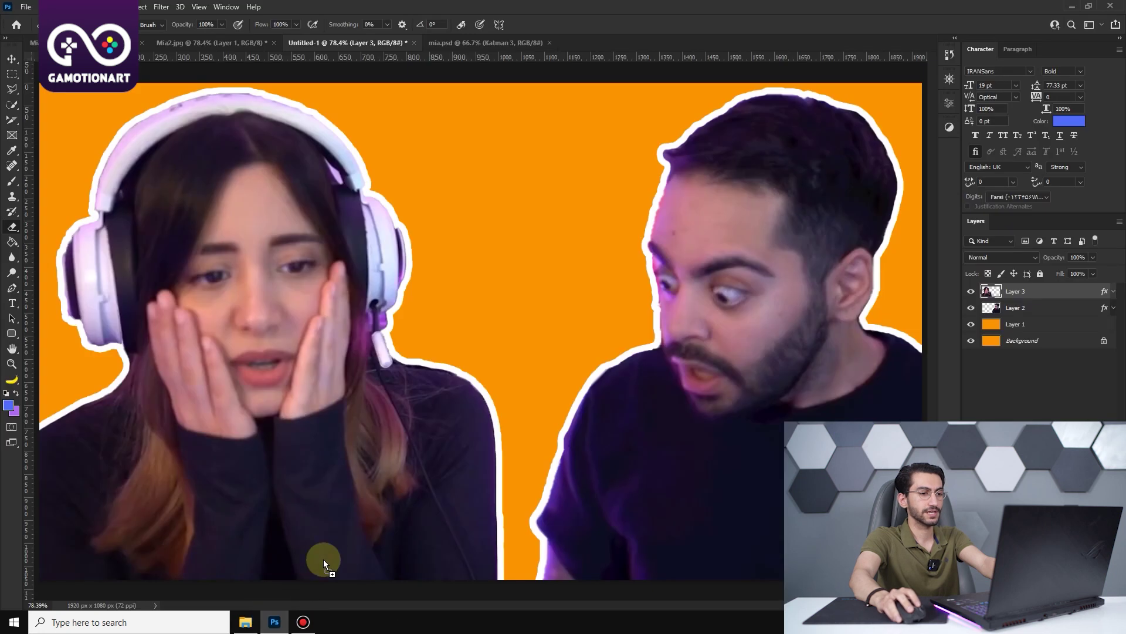
Step: Place the tarantula image, enlarge it, and position it between the two faces
{"action": "left_click_drag", "start_coordinate": [451, 341], "coordinate": [521, 264]}
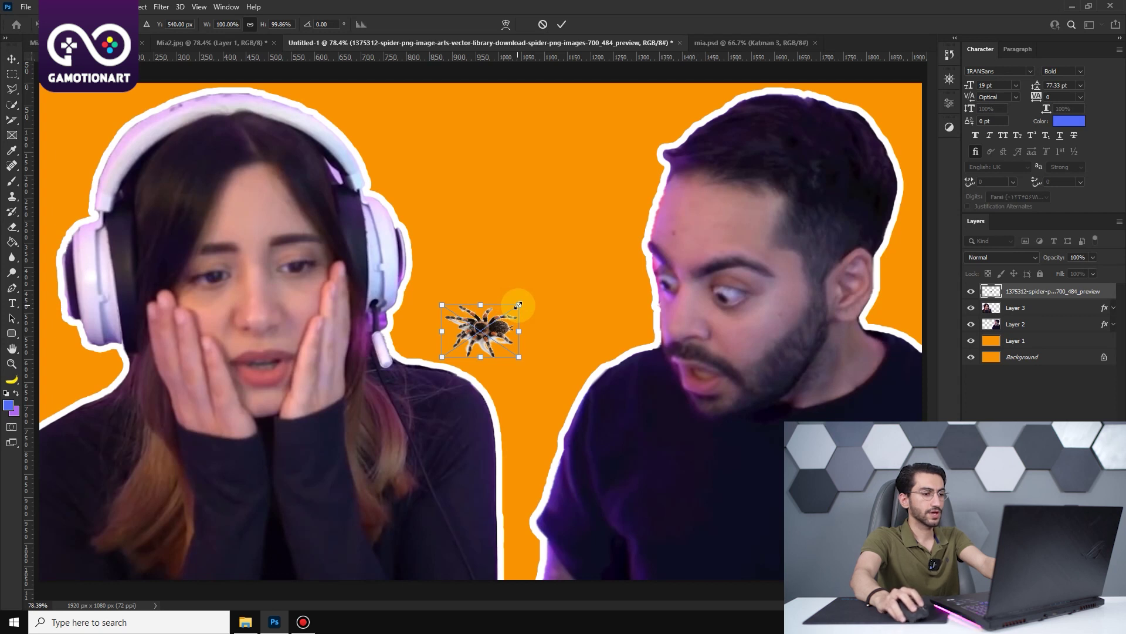
{"action": "left_click_drag", "start_coordinate": [518, 305], "coordinate": [683, 147]}
{"action": "left_click_drag", "start_coordinate": [582, 269], "coordinate": [513, 241]}
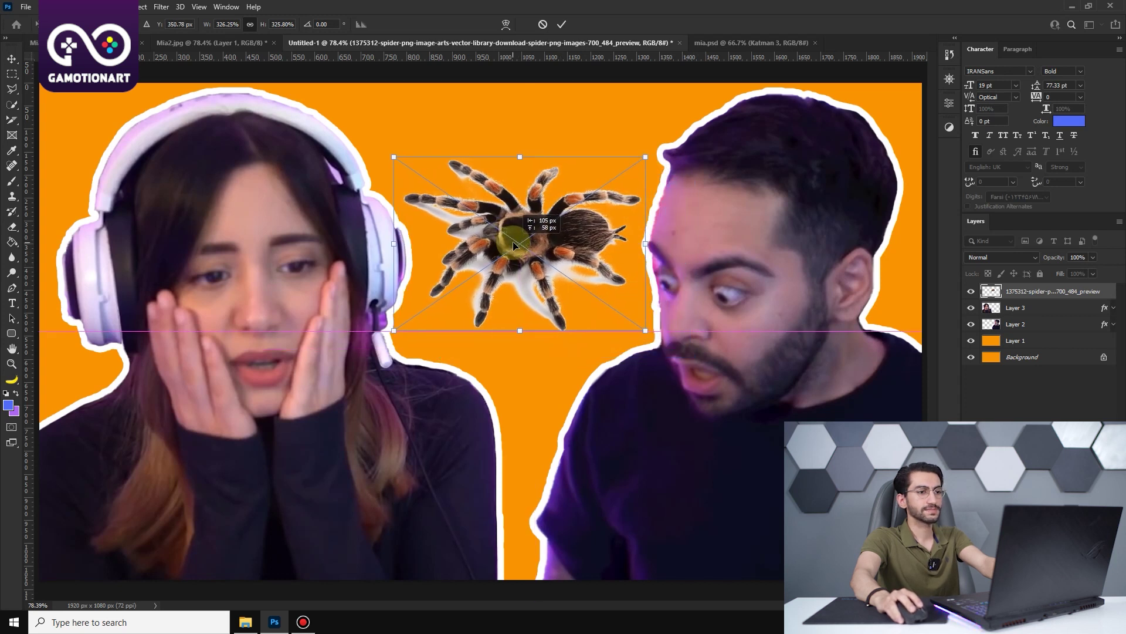
{"action": "left_click", "coordinate": [562, 25]}
Step: Move the tarantula layer below both people and shift it about 89 px right
{"action": "key", "text": "e"}
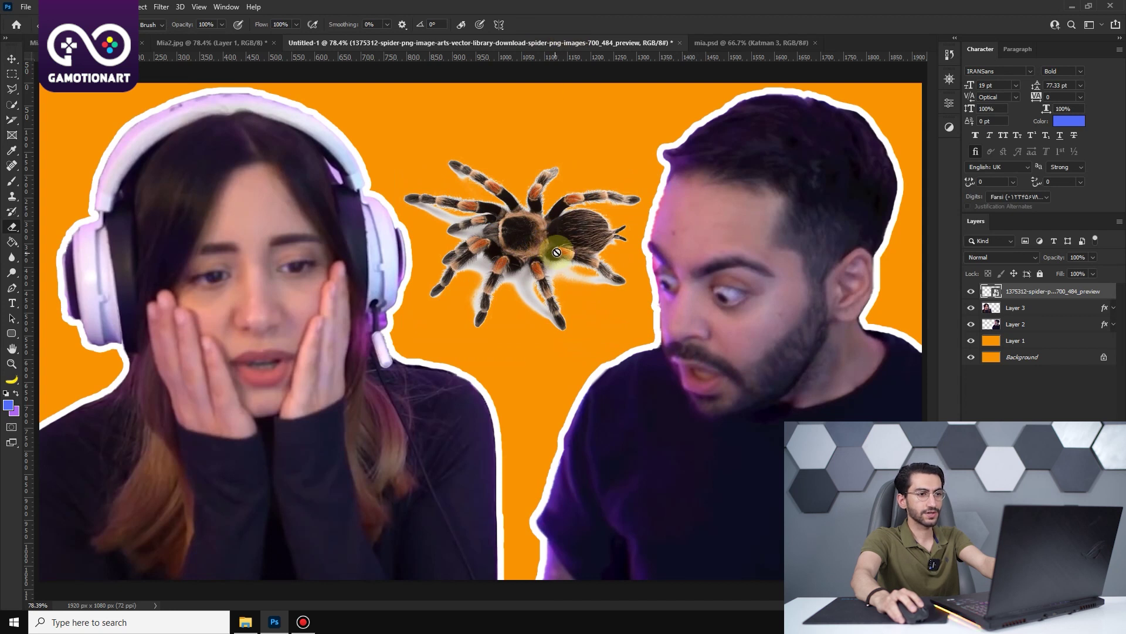
{"action": "left_click_drag", "start_coordinate": [1048, 293], "coordinate": [1048, 329]}
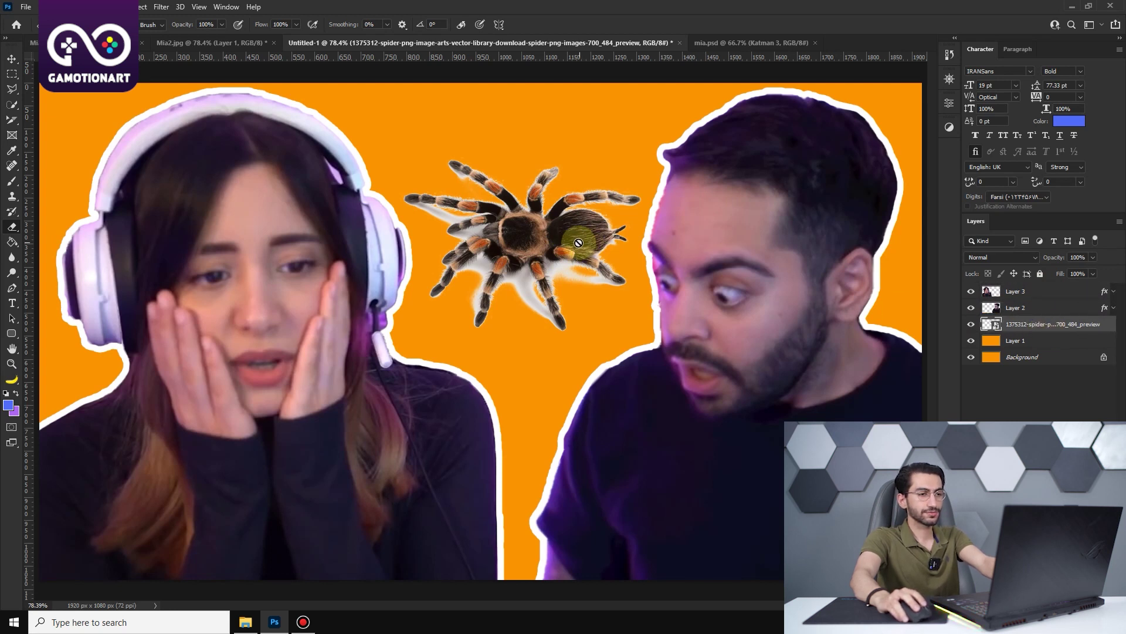
{"action": "left_click", "coordinate": [11, 58]}
{"action": "mouse_move", "coordinate": [519, 271]}
{"action": "left_mouse_down"}
{"action": "mouse_move", "coordinate": [560, 271]}
{"action": "mouse_move", "coordinate": [524, 278]}
{"action": "left_mouse_up"}
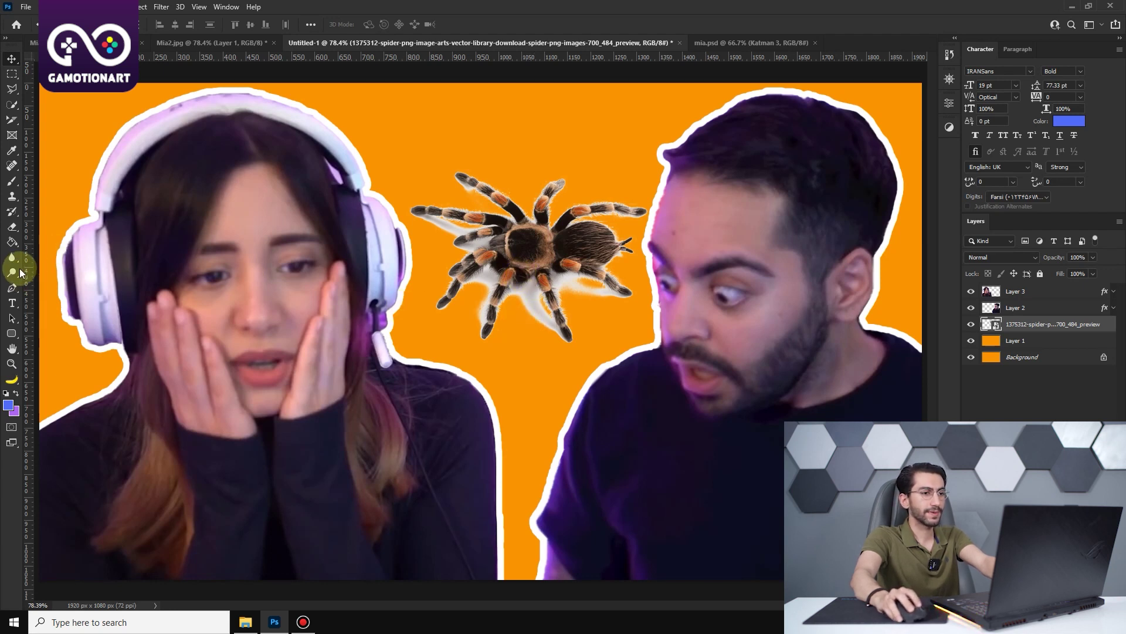
Step: Rasterize the tarantula layer and erase the white fringe around its legs with a 29 px hard brush
{"action": "left_click", "coordinate": [12, 226]}
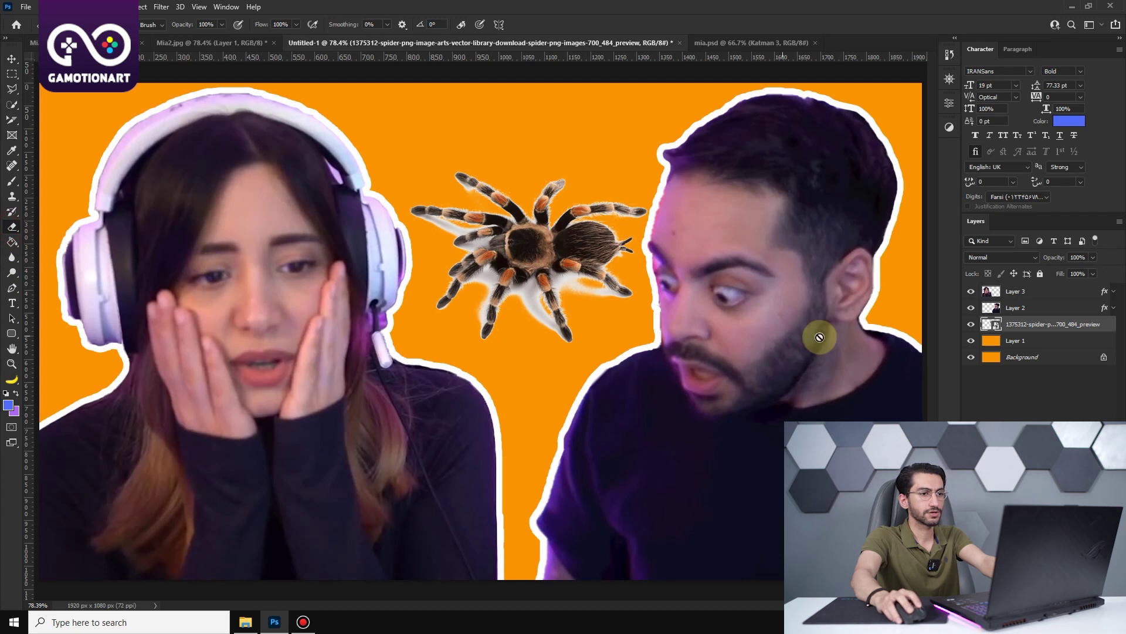
{"action": "left_click", "coordinate": [526, 284]}
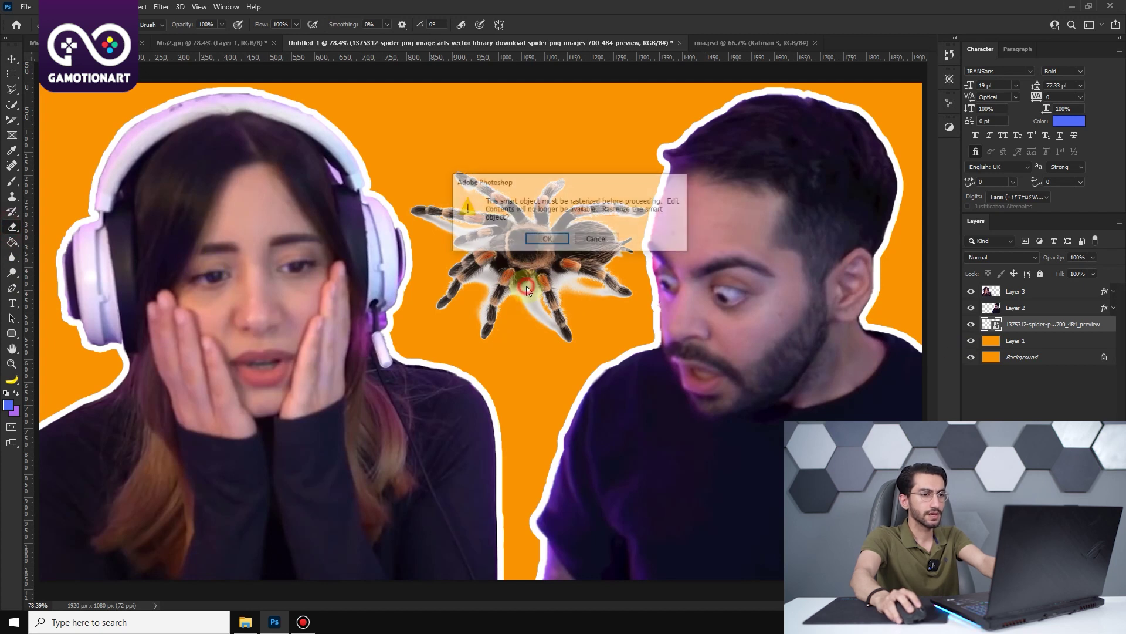
{"action": "left_click", "coordinate": [554, 241]}
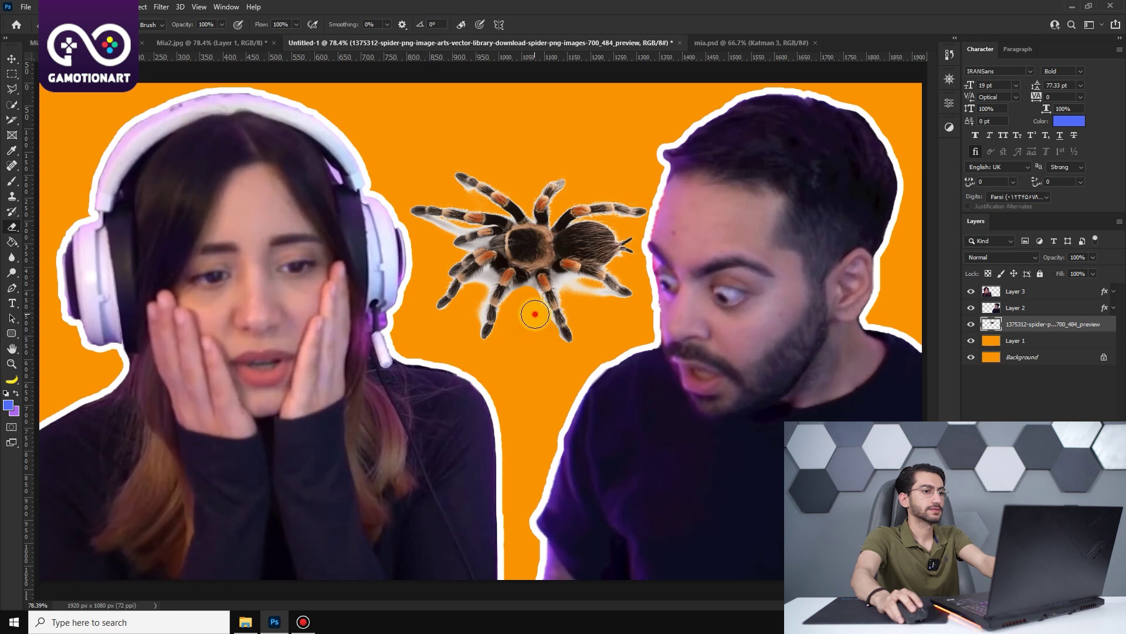
{"action": "left_click_drag", "start_coordinate": [532, 307], "coordinate": [581, 296]}
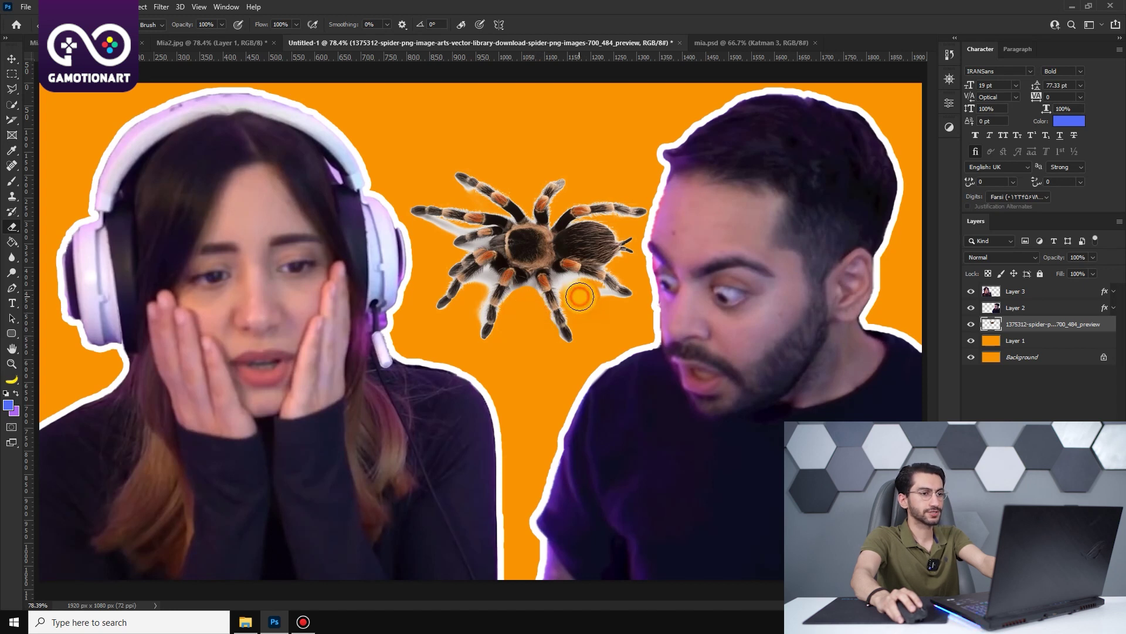
{"action": "right_click", "coordinate": [604, 309]}
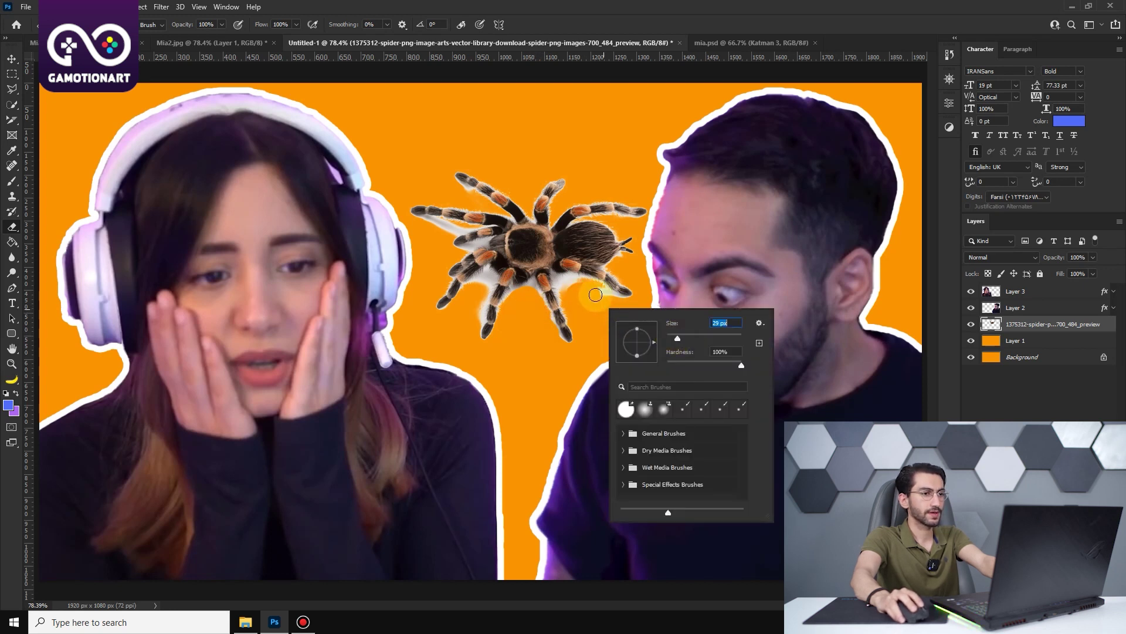
{"action": "key", "text": "Return"}
{"action": "left_click_drag", "start_coordinate": [595, 295], "coordinate": [560, 293]}
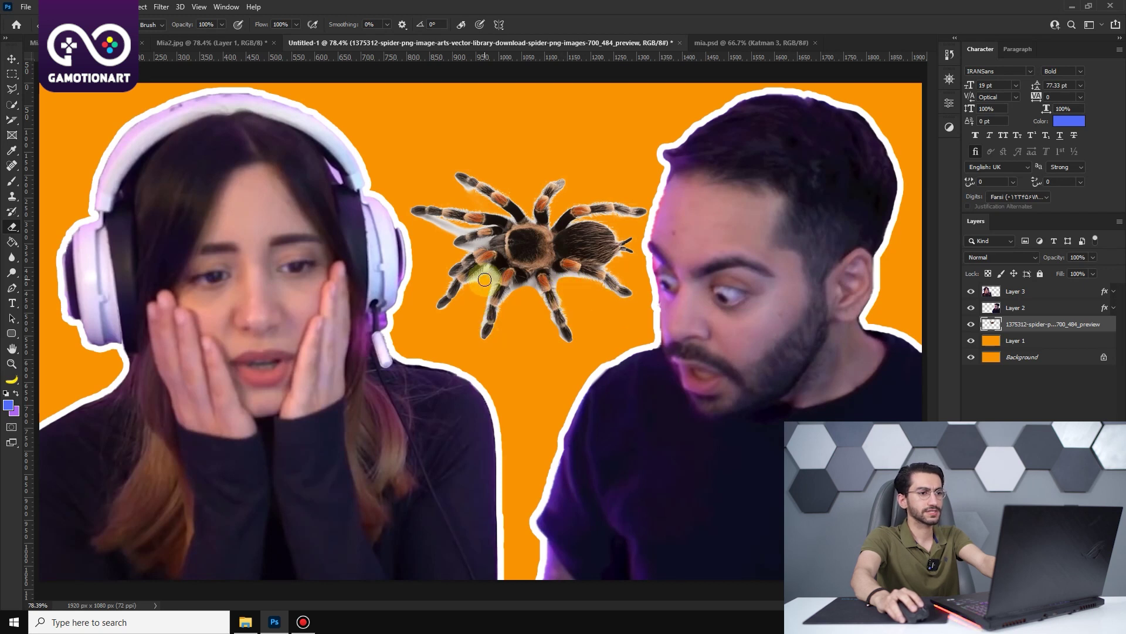
{"action": "mouse_move", "coordinate": [490, 290]}
{"action": "left_mouse_down"}
{"action": "mouse_move", "coordinate": [440, 244]}
{"action": "mouse_move", "coordinate": [443, 228]}
{"action": "mouse_move", "coordinate": [486, 241]}
{"action": "mouse_move", "coordinate": [543, 319]}
{"action": "mouse_move", "coordinate": [500, 305]}
{"action": "mouse_move", "coordinate": [566, 304]}
{"action": "mouse_move", "coordinate": [574, 280]}
{"action": "mouse_move", "coordinate": [618, 264]}
{"action": "mouse_move", "coordinate": [469, 229]}
{"action": "mouse_move", "coordinate": [487, 275]}
{"action": "mouse_move", "coordinate": [514, 293]}
{"action": "left_mouse_up"}
{"action": "right_click", "coordinate": [460, 235]}
{"action": "key", "text": "Return"}
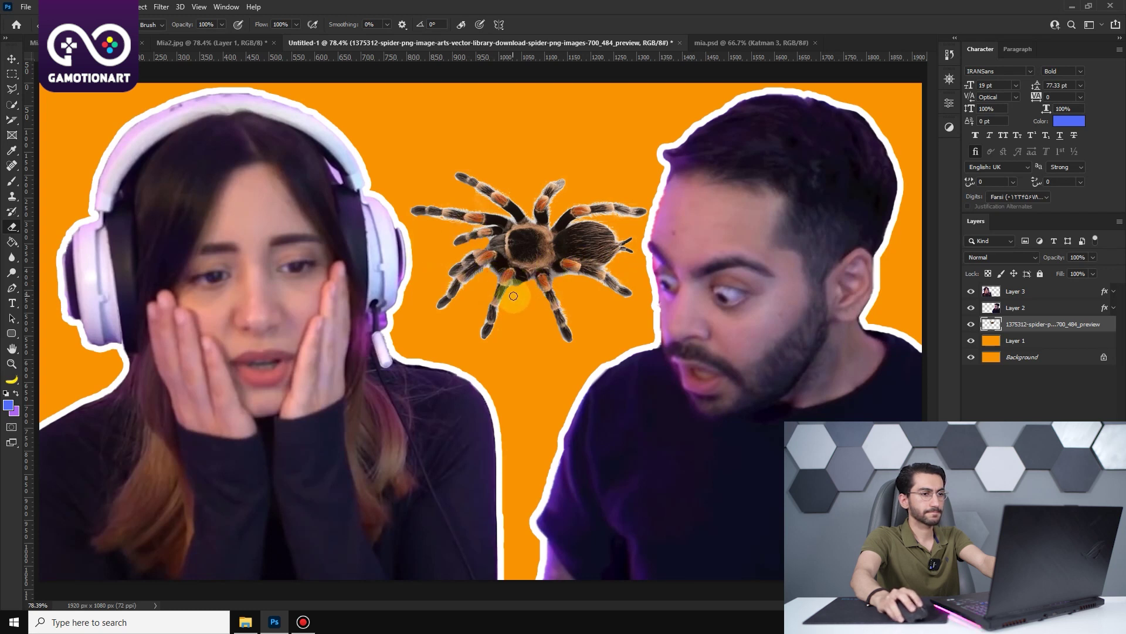
Step: Rotate the tarantula about 21° clockwise, nudge it down-left, and commit the transform
{"action": "key", "text": "ctrl+t"}
{"action": "mouse_move", "coordinate": [610, 282]}
{"action": "left_mouse_down"}
{"action": "mouse_move", "coordinate": [595, 315]}
{"action": "mouse_move", "coordinate": [646, 340]}
{"action": "left_mouse_up"}
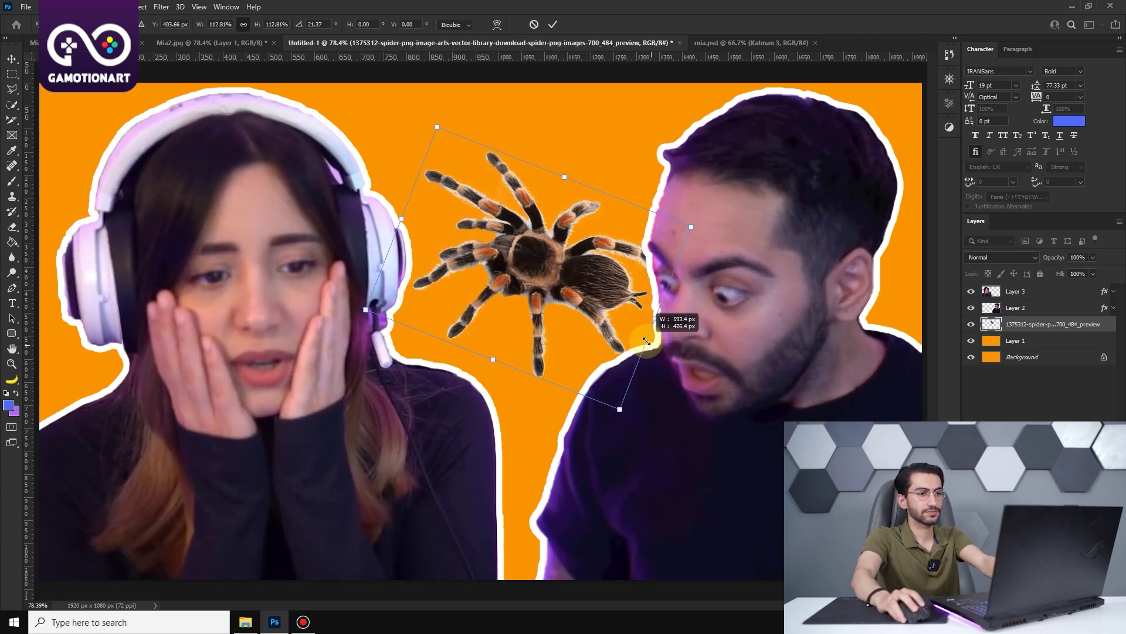
{"action": "left_click_drag", "start_coordinate": [596, 287], "coordinate": [582, 293]}
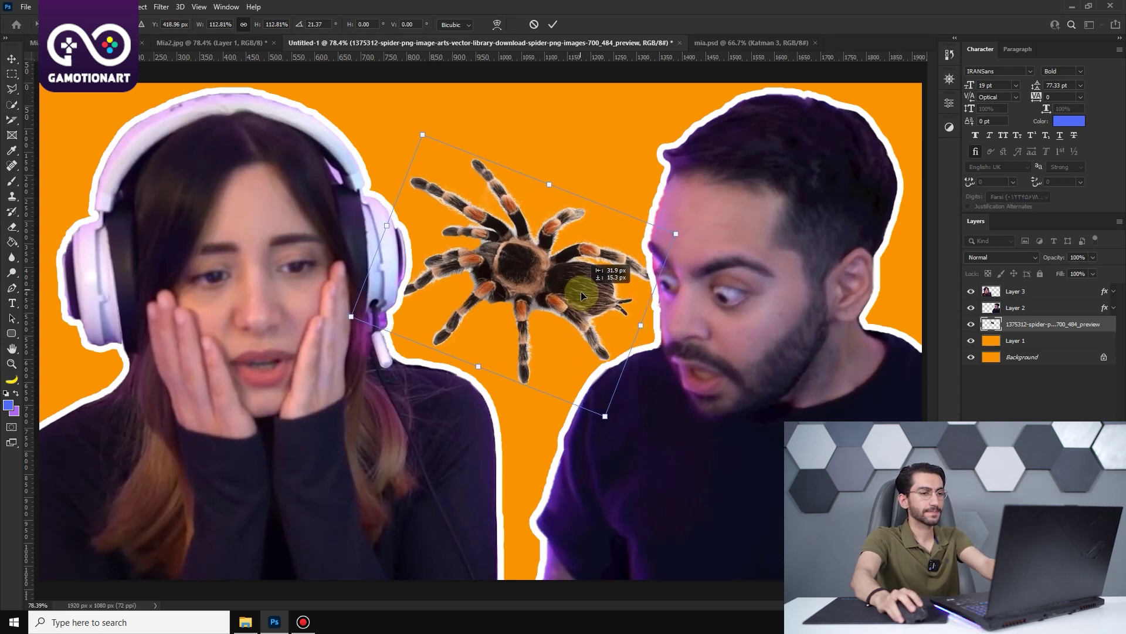
{"action": "left_click_drag", "start_coordinate": [580, 291], "coordinate": [580, 291]}
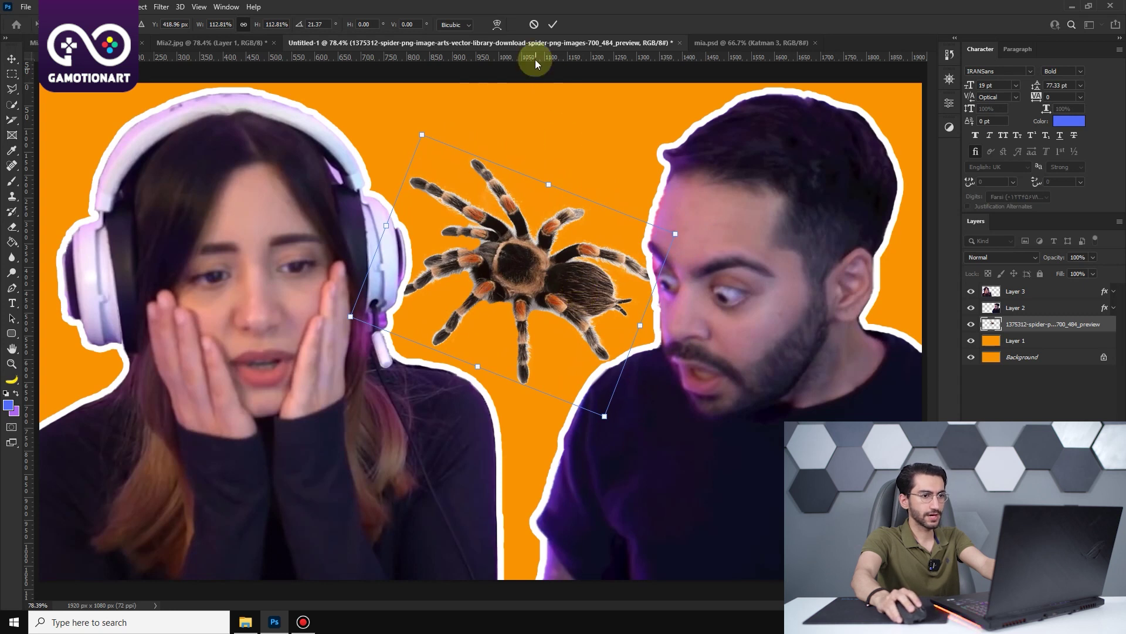
{"action": "left_click", "coordinate": [552, 26]}
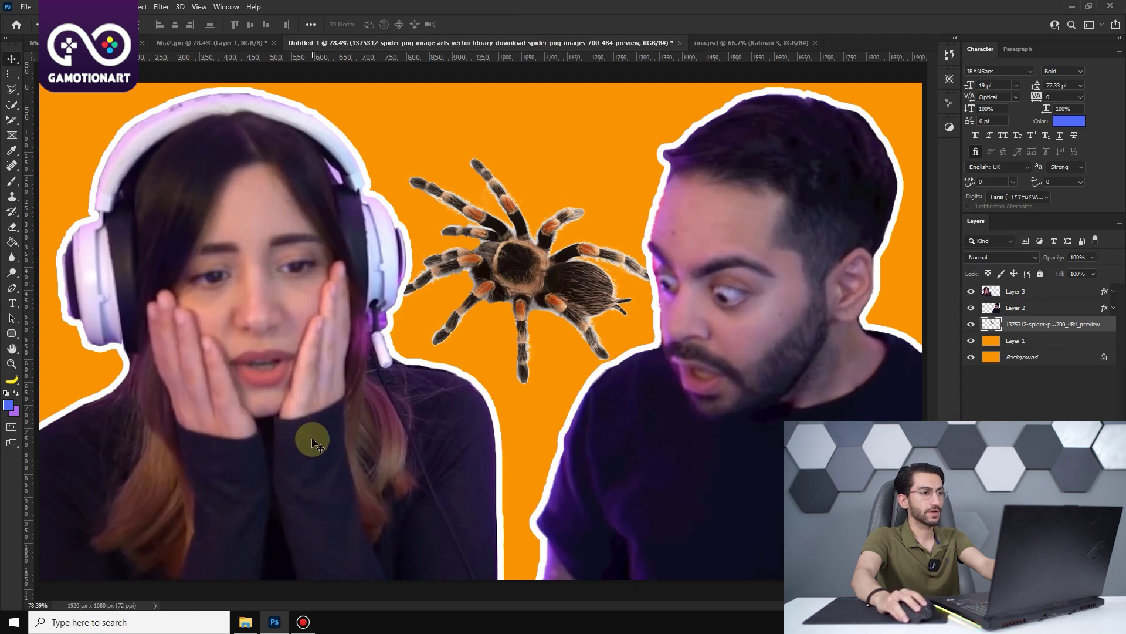
Step: Drag 1200px-Red_circle.svg from the Mia folder onto the thumbnail around the tarantula
{"action": "left_click", "coordinate": [247, 623]}
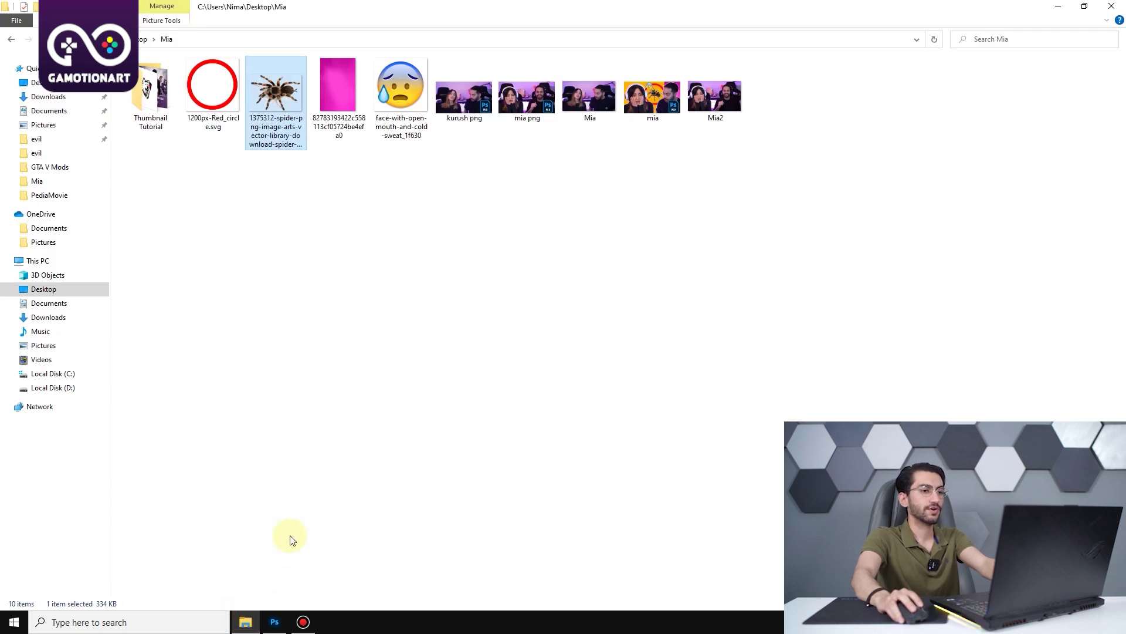
{"action": "mouse_move", "coordinate": [213, 88]}
{"action": "left_mouse_down"}
{"action": "mouse_move", "coordinate": [304, 469]}
{"action": "mouse_move", "coordinate": [523, 291]}
{"action": "left_mouse_up"}
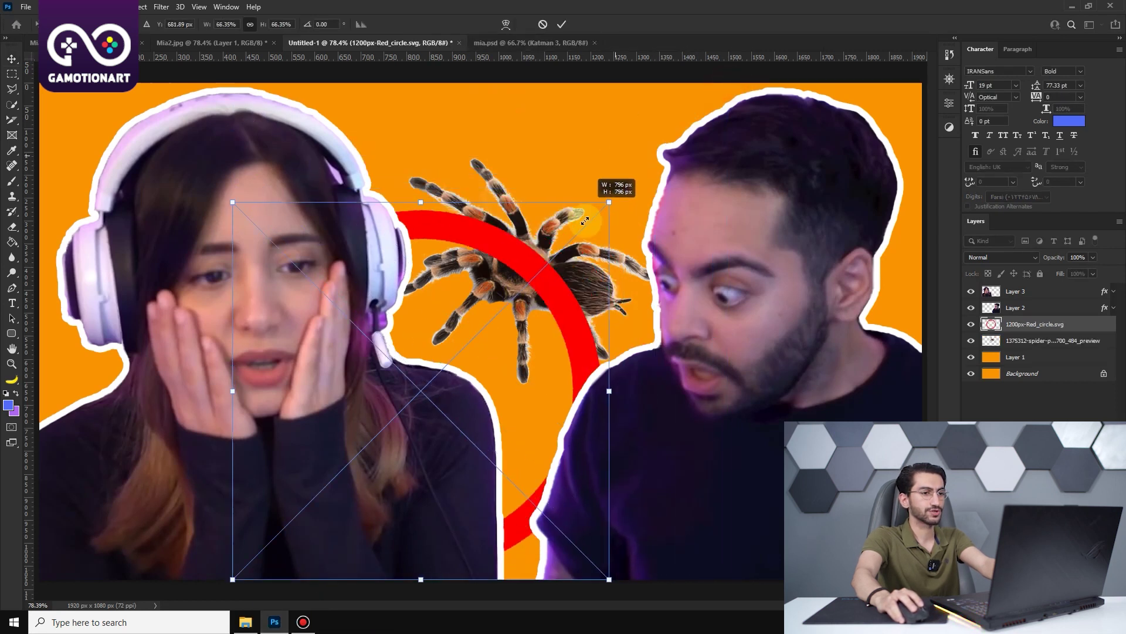
Step: Scale the red ring to about 62% around the tarantula, then nudge the spider slightly right
{"action": "left_click_drag", "start_coordinate": [728, 86], "coordinate": [569, 241]}
{"action": "mouse_move", "coordinate": [507, 288]}
{"action": "left_mouse_down"}
{"action": "mouse_move", "coordinate": [625, 160]}
{"action": "mouse_move", "coordinate": [627, 144]}
{"action": "mouse_move", "coordinate": [571, 130]}
{"action": "left_mouse_up"}
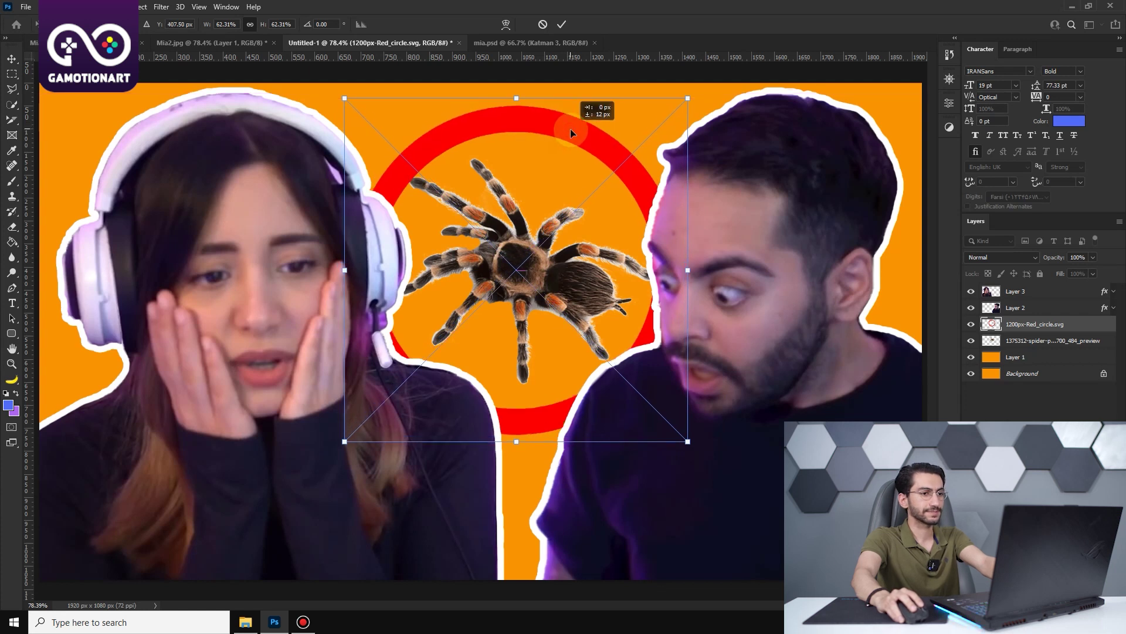
{"action": "left_click", "coordinate": [563, 26]}
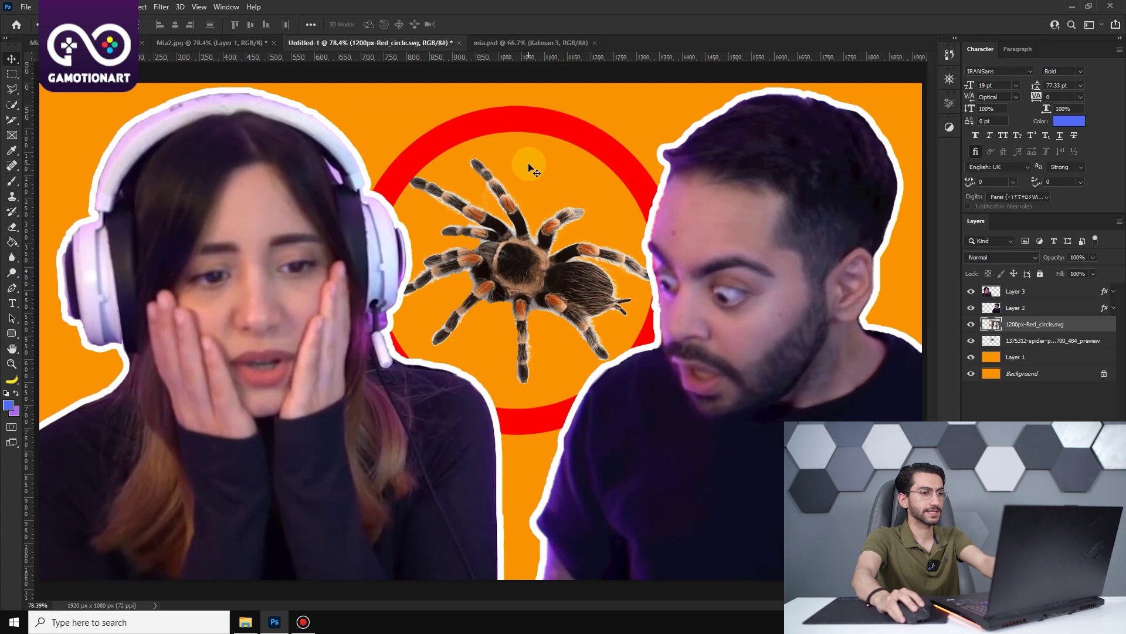
{"action": "left_click_drag", "start_coordinate": [499, 253], "coordinate": [501, 254]}
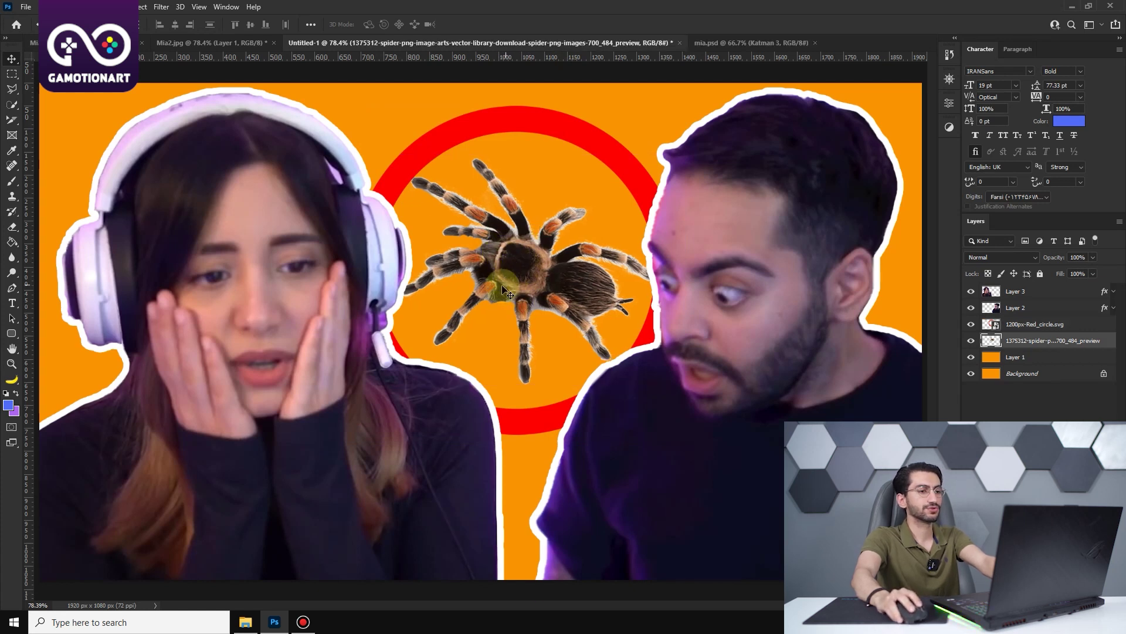
Step: Place the sweating emoji on the ring's upper left, layered above the red circle
{"action": "left_click", "coordinate": [247, 622]}
{"action": "mouse_move", "coordinate": [401, 101]}
{"action": "left_mouse_down"}
{"action": "mouse_move", "coordinate": [357, 506]}
{"action": "mouse_move", "coordinate": [274, 610]}
{"action": "mouse_move", "coordinate": [439, 169]}
{"action": "left_mouse_up"}
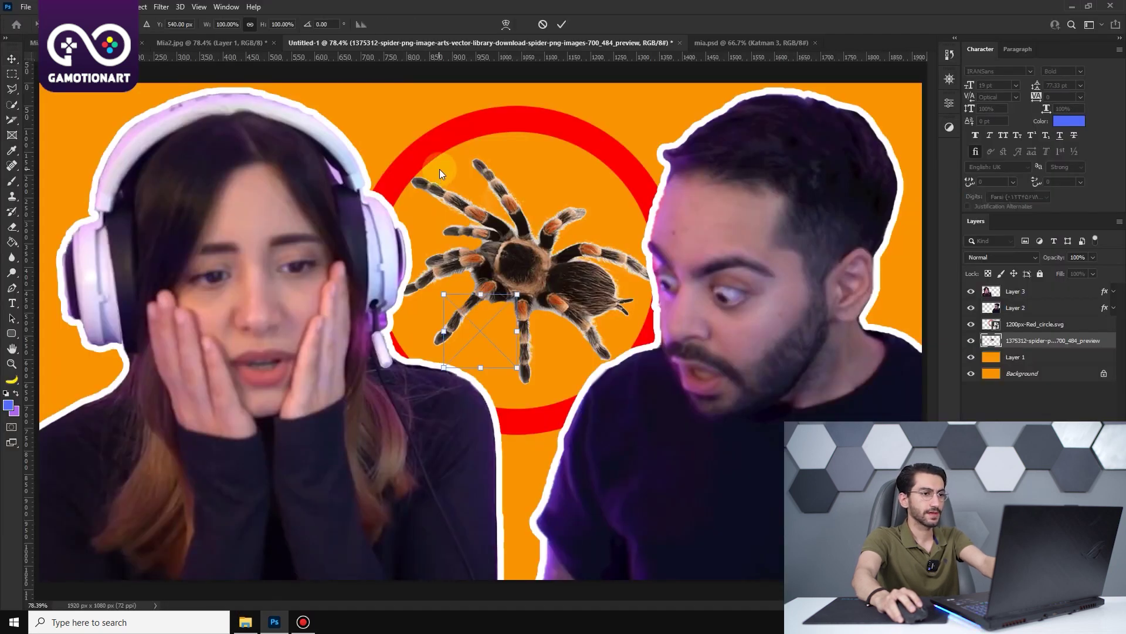
{"action": "left_click_drag", "start_coordinate": [497, 344], "coordinate": [466, 184]}
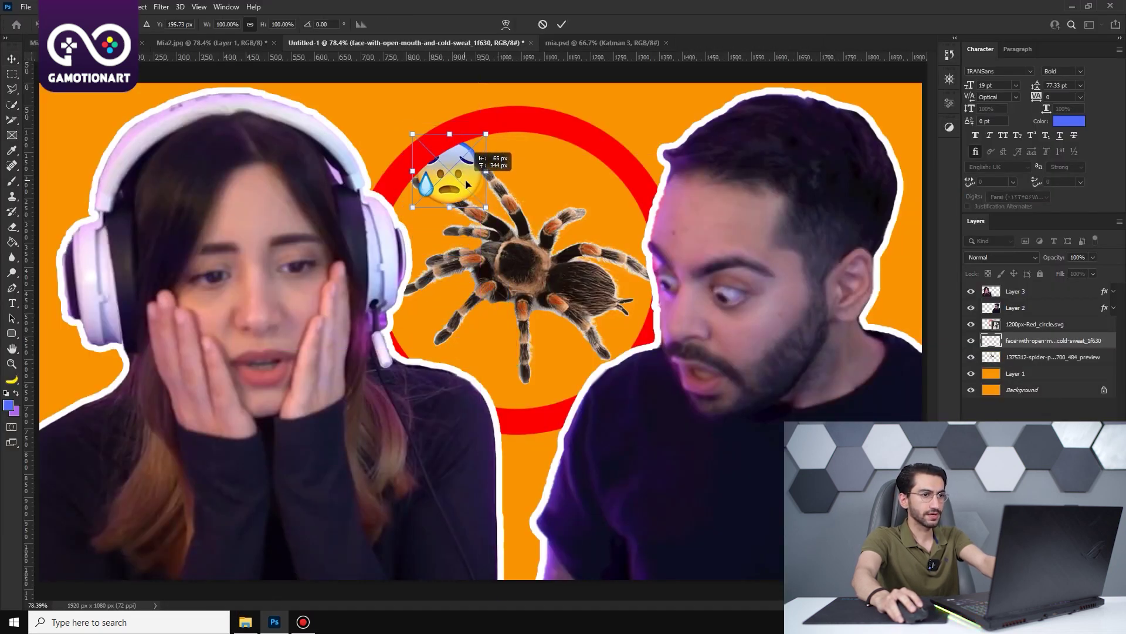
{"action": "key", "text": "Return"}
{"action": "left_click_drag", "start_coordinate": [1048, 340], "coordinate": [1048, 323]}
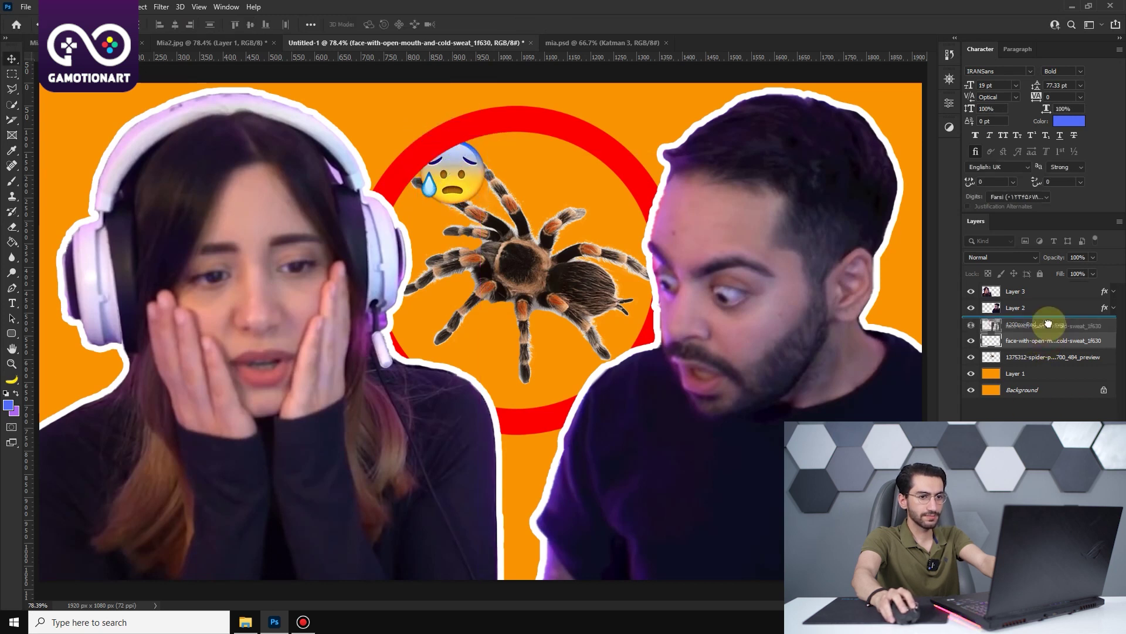
{"action": "mouse_move", "coordinate": [455, 188]}
{"action": "left_mouse_down"}
{"action": "mouse_move", "coordinate": [378, 193]}
{"action": "mouse_move", "coordinate": [459, 154]}
{"action": "mouse_move", "coordinate": [500, 170]}
{"action": "mouse_move", "coordinate": [484, 185]}
{"action": "left_mouse_up"}
Step: Enlarge the emoji to about 131%, tilt it roughly 20°, then view mia.psd
{"action": "key", "text": "ctrl+t"}
{"action": "mouse_move", "coordinate": [465, 143]}
{"action": "left_mouse_down"}
{"action": "mouse_move", "coordinate": [466, 177]}
{"action": "mouse_move", "coordinate": [469, 88]}
{"action": "mouse_move", "coordinate": [525, 117]}
{"action": "mouse_move", "coordinate": [482, 150]}
{"action": "left_mouse_up"}
{"action": "left_click", "coordinate": [531, 51]}
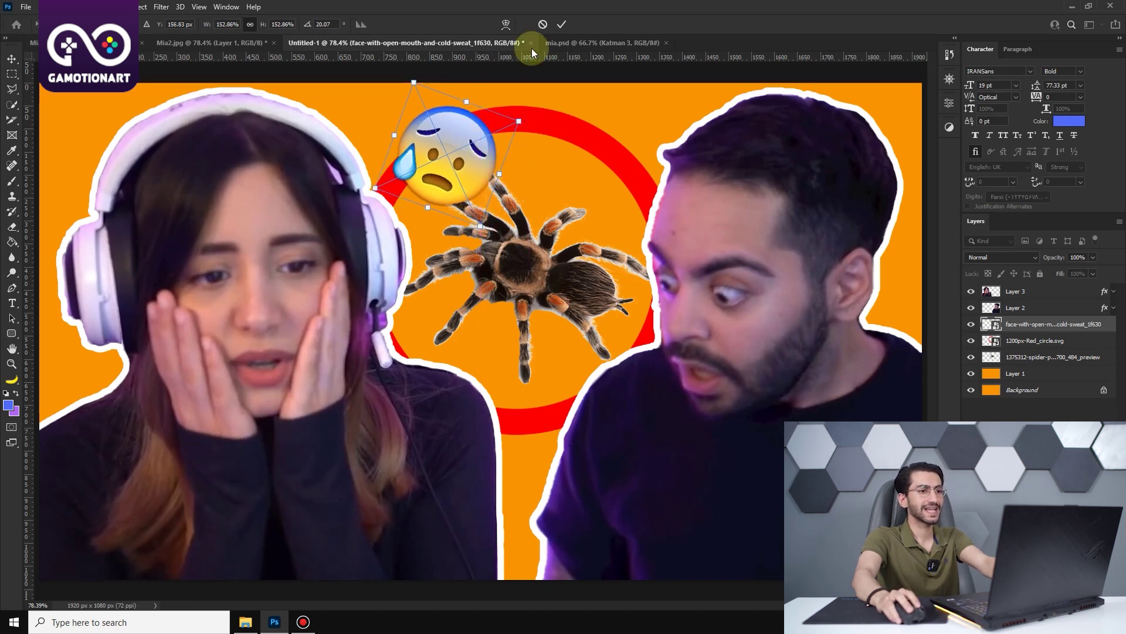
{"action": "left_click", "coordinate": [560, 25]}
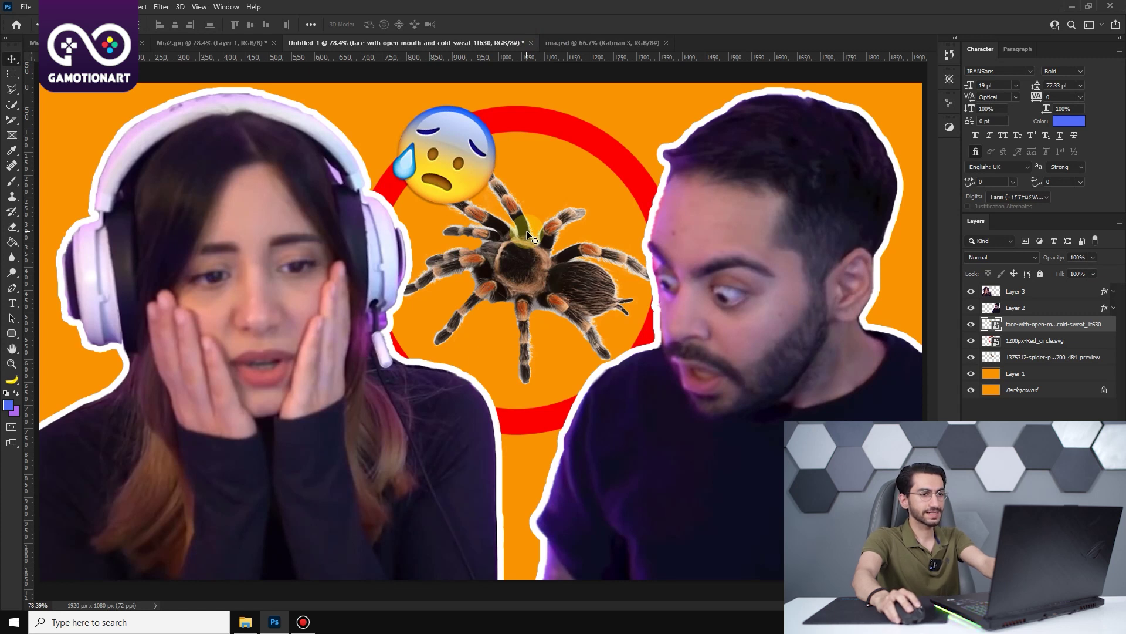
{"action": "left_click", "coordinate": [590, 42]}
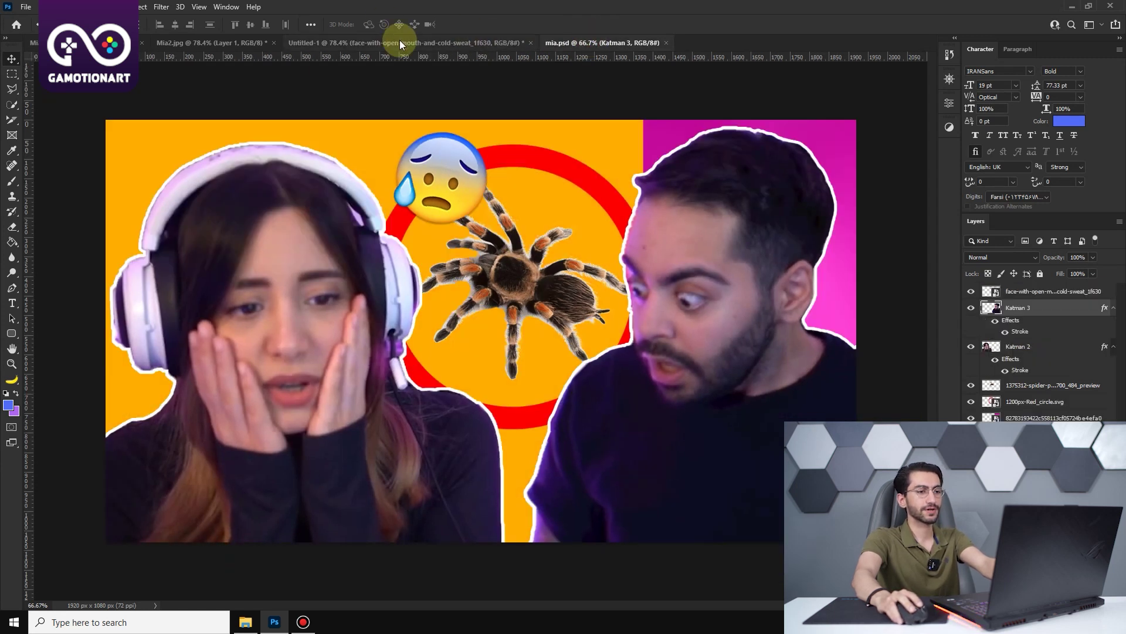
Step: Flip between mia.psd and Untitled-1 to compare designs, ending on Untitled-1
{"action": "left_click", "coordinate": [399, 40]}
{"action": "left_click", "coordinate": [568, 44]}
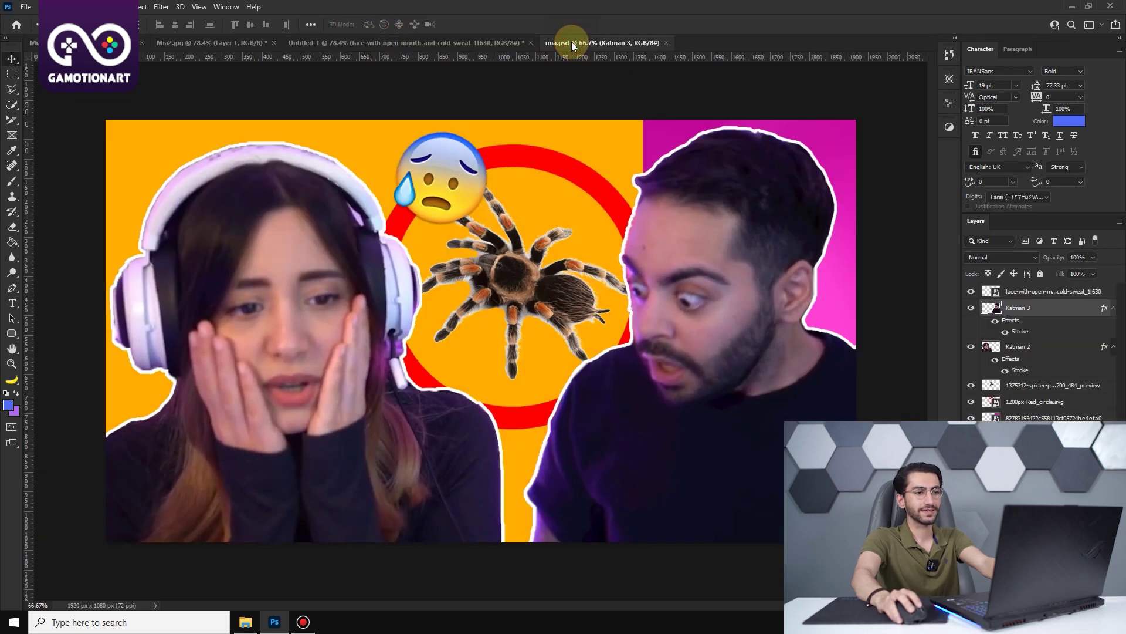
{"action": "left_click", "coordinate": [441, 38]}
{"action": "left_click", "coordinate": [569, 44]}
{"action": "left_click", "coordinate": [460, 38]}
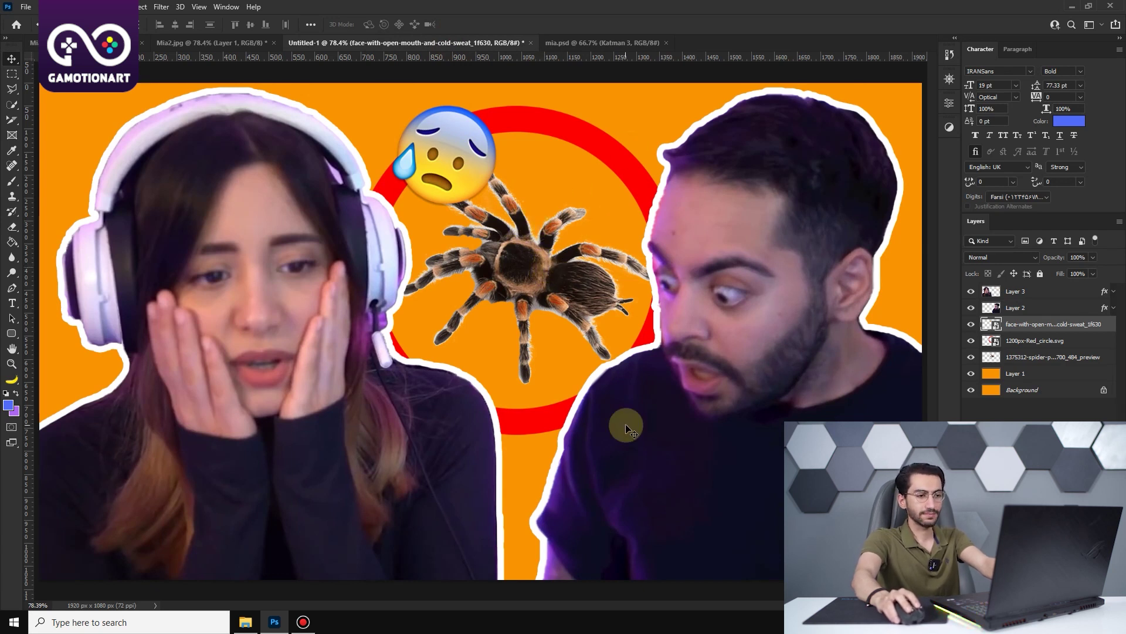
Step: Import the pink gradient image as a layer beneath the faces, shifted right
{"action": "left_click", "coordinate": [254, 629]}
{"action": "mouse_move", "coordinate": [348, 108]}
{"action": "left_mouse_down"}
{"action": "mouse_move", "coordinate": [280, 627]}
{"action": "mouse_move", "coordinate": [395, 564]}
{"action": "left_mouse_up"}
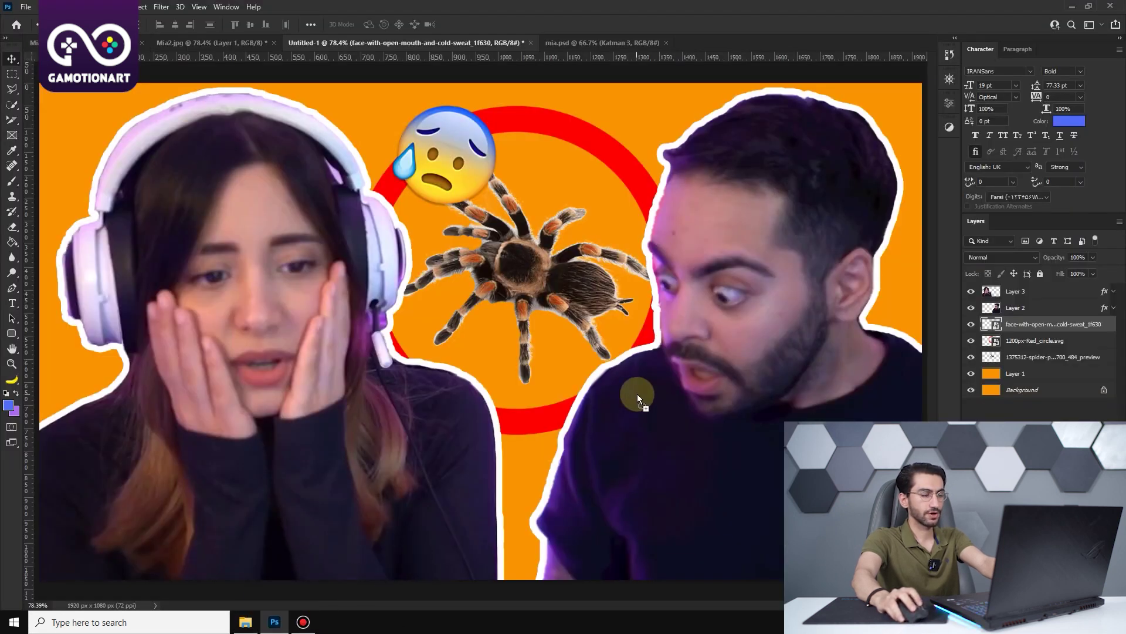
{"action": "left_click_drag", "start_coordinate": [638, 398], "coordinate": [638, 398]}
{"action": "left_click_drag", "start_coordinate": [1040, 323], "coordinate": [1040, 381]}
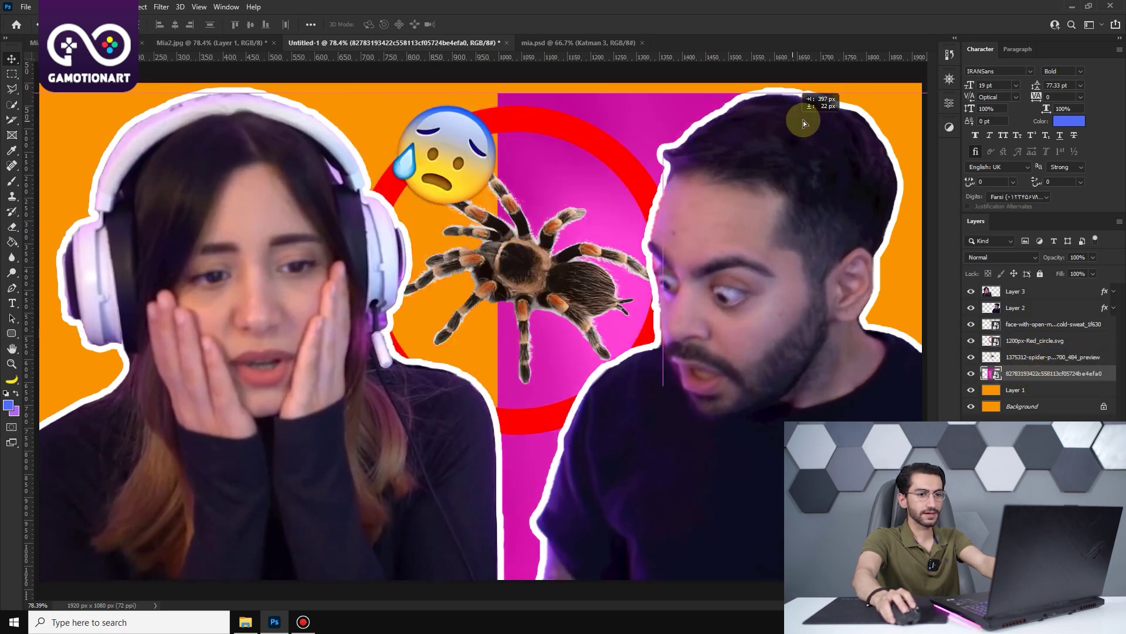
{"action": "left_click_drag", "start_coordinate": [610, 118], "coordinate": [885, 115]}
Step: Resize the pink image to about 73%, full canvas height, on the right side
{"action": "key", "text": "ctrl+t"}
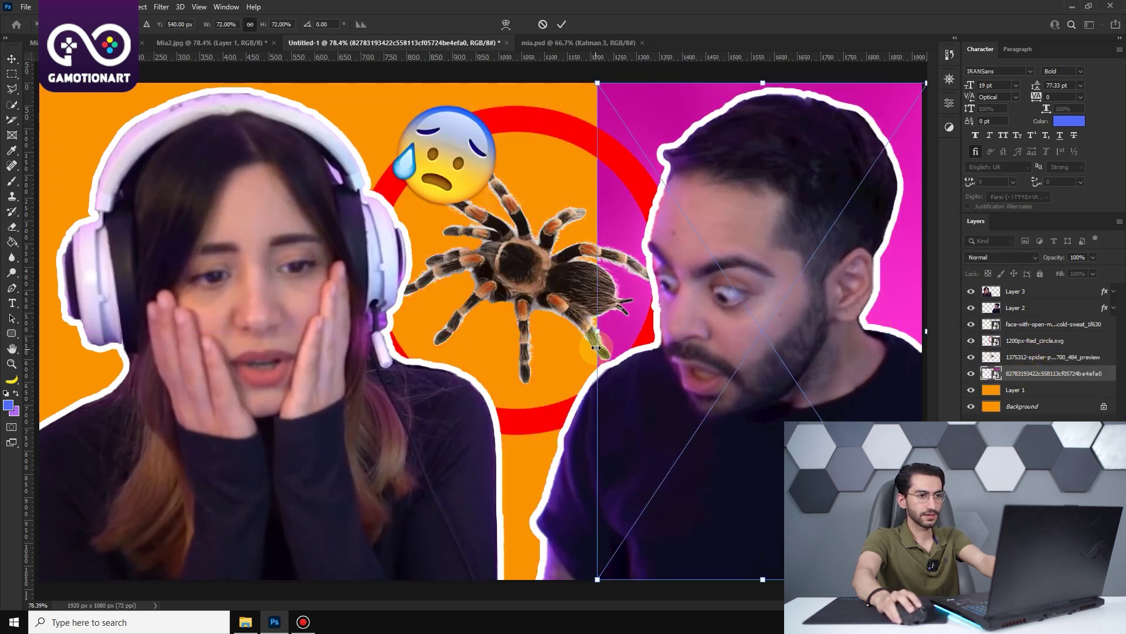
{"action": "left_click_drag", "start_coordinate": [597, 333], "coordinate": [637, 329]}
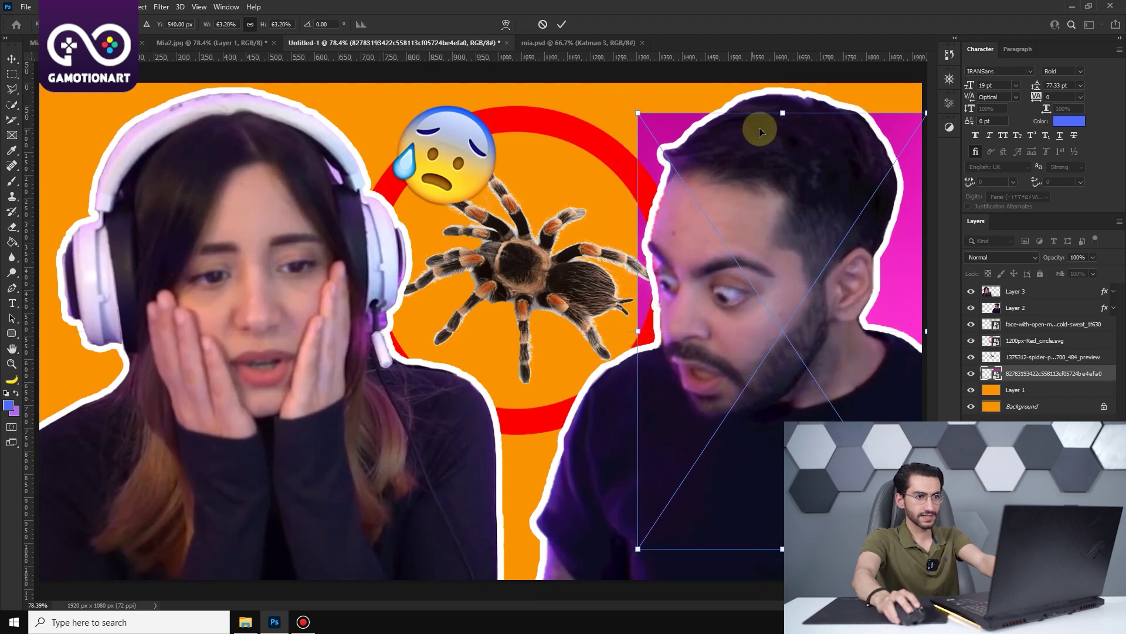
{"action": "left_click_drag", "start_coordinate": [793, 89], "coordinate": [786, 83]}
{"action": "left_click_drag", "start_coordinate": [783, 548], "coordinate": [783, 588]}
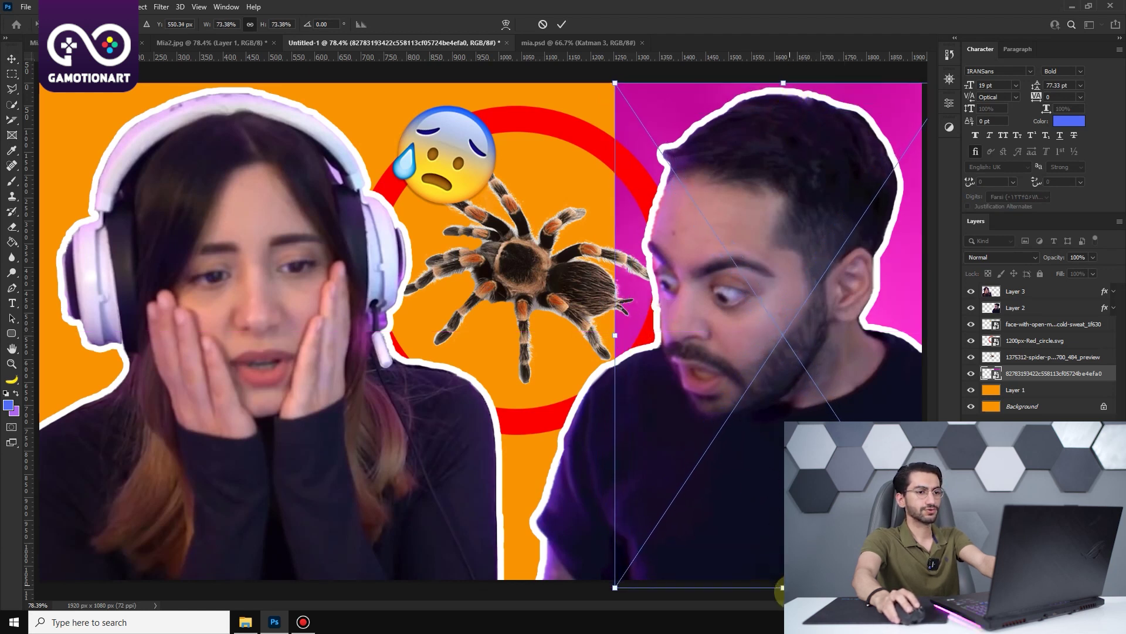
{"action": "key", "text": "shift+Right"}
{"action": "key", "text": "shift+Right"}
{"action": "key", "text": "shift+Right"}
{"action": "key", "text": "shift+Right"}
{"action": "key", "text": "shift+Right"}
{"action": "left_click_drag", "start_coordinate": [688, 94], "coordinate": [702, 95]}
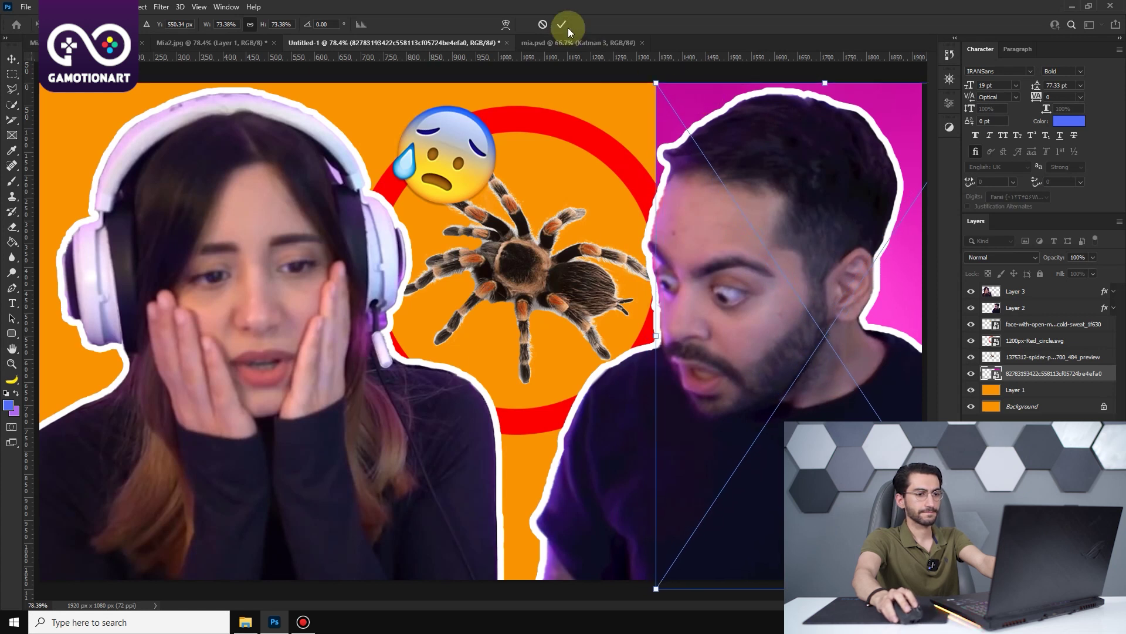
{"action": "left_click", "coordinate": [565, 25]}
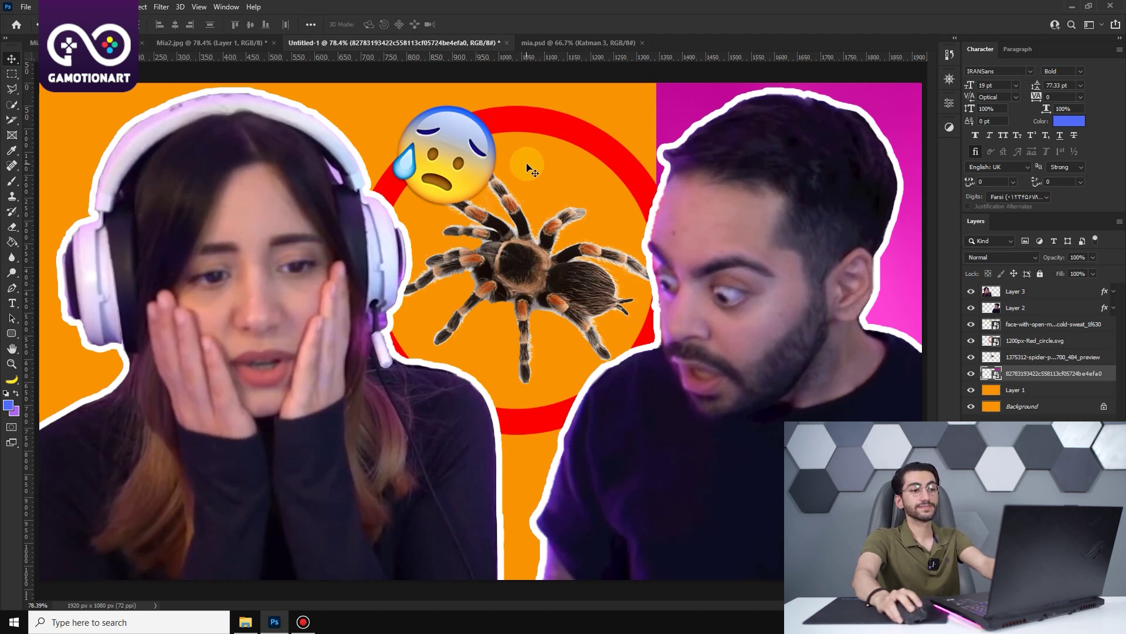
Step: Choose the Rectangle Tool with white as the fill colour
{"action": "left_click", "coordinate": [17, 339]}
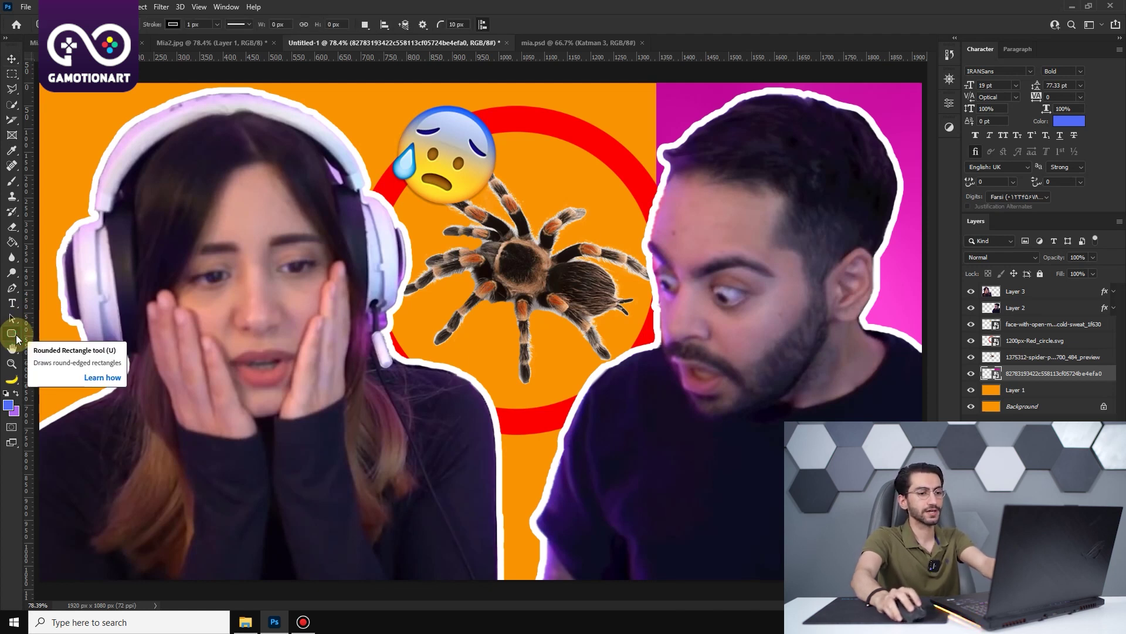
{"action": "right_click", "coordinate": [17, 339]}
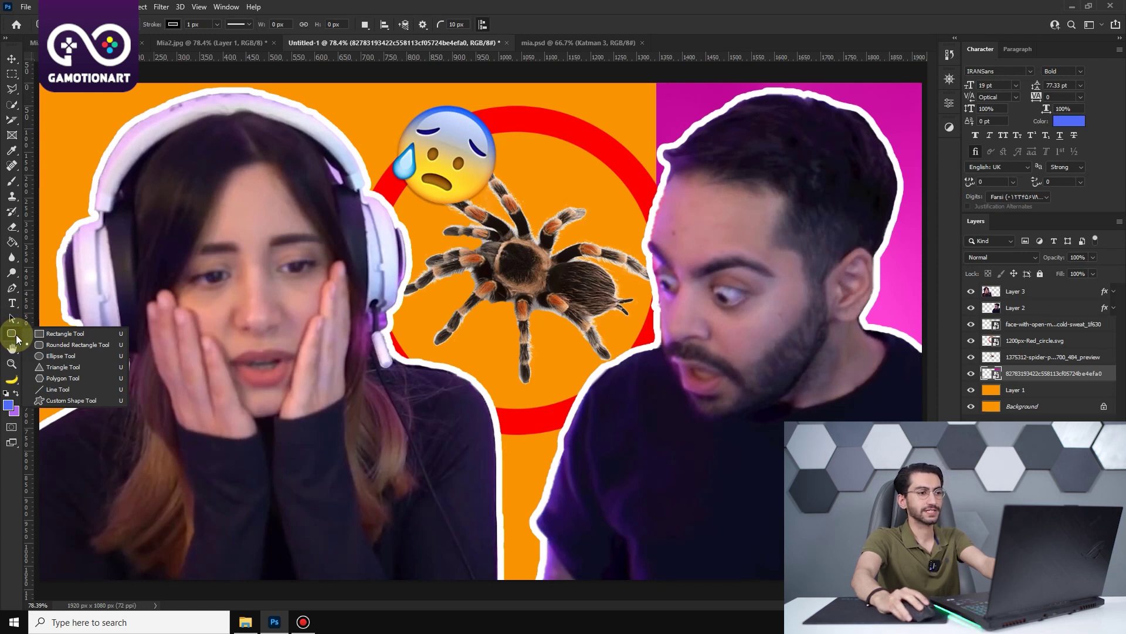
{"action": "left_click", "coordinate": [60, 334]}
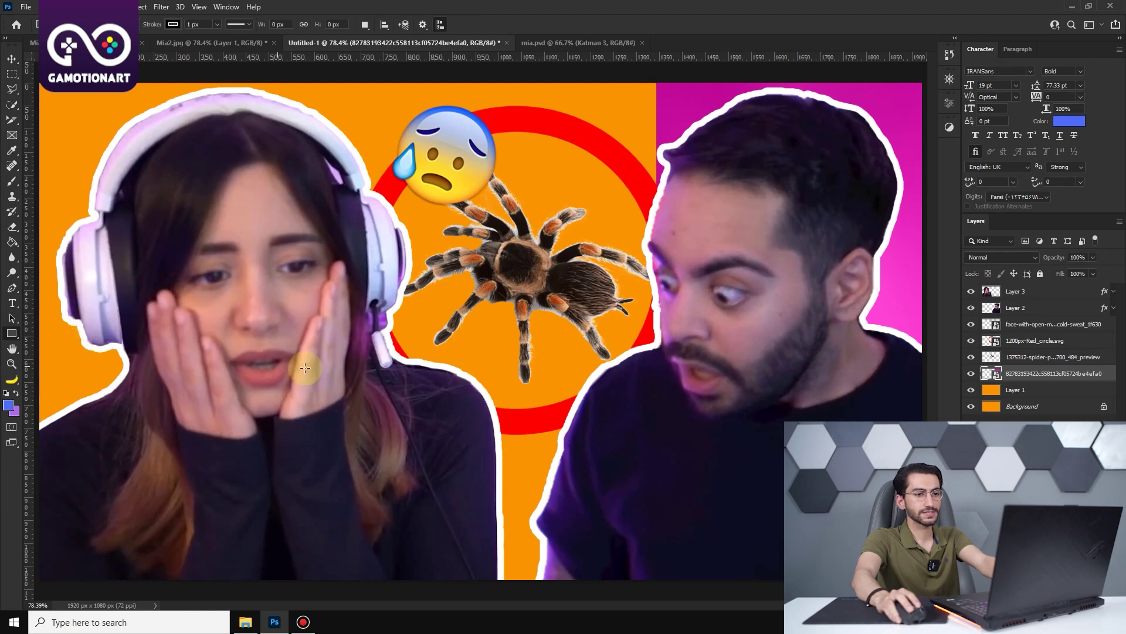
{"action": "left_click", "coordinate": [1077, 121]}
{"action": "left_click", "coordinate": [794, 358]}
{"action": "left_click", "coordinate": [1042, 352]}
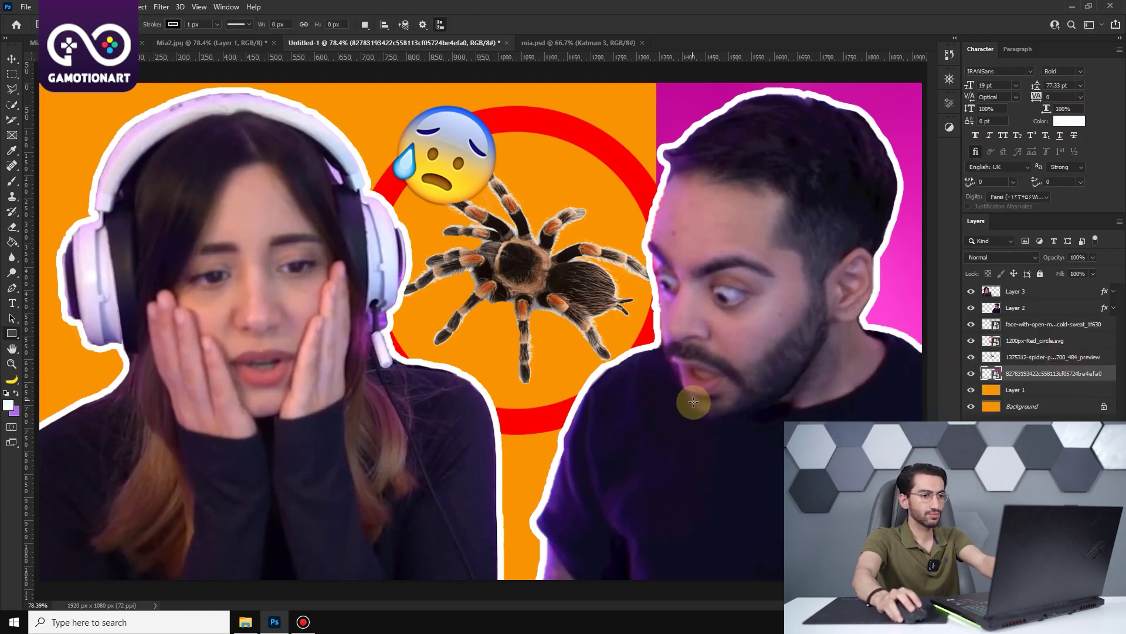
Step: Draw a white rectangle below the spider, move it to the top of the stack, shifted up-left
{"action": "left_click_drag", "start_coordinate": [697, 406], "coordinate": [435, 492]}
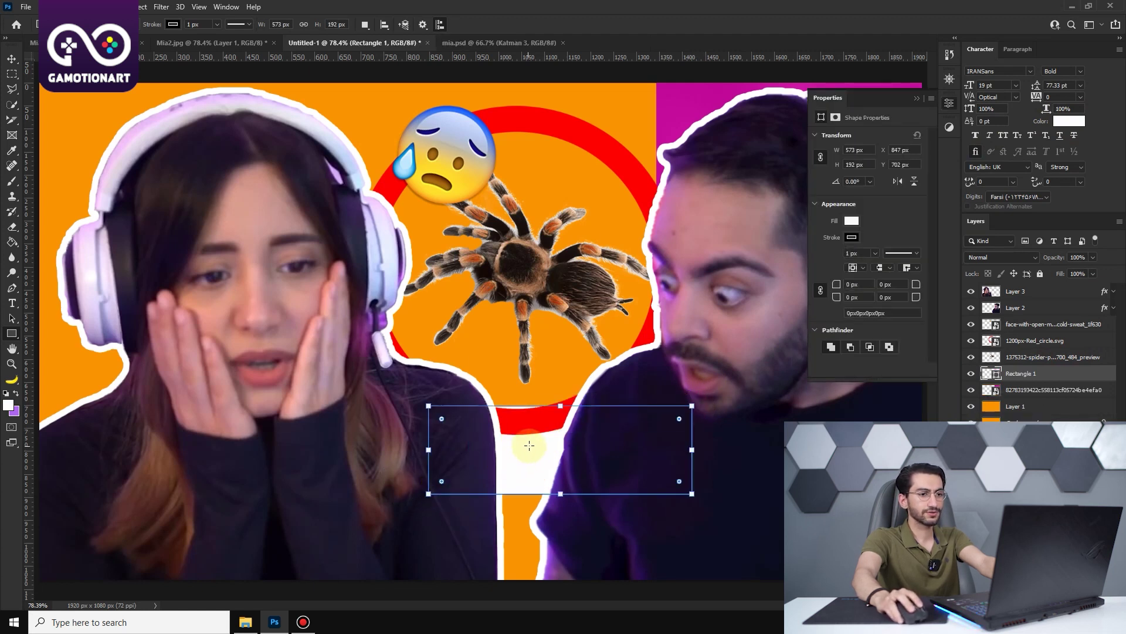
{"action": "left_click", "coordinate": [917, 98]}
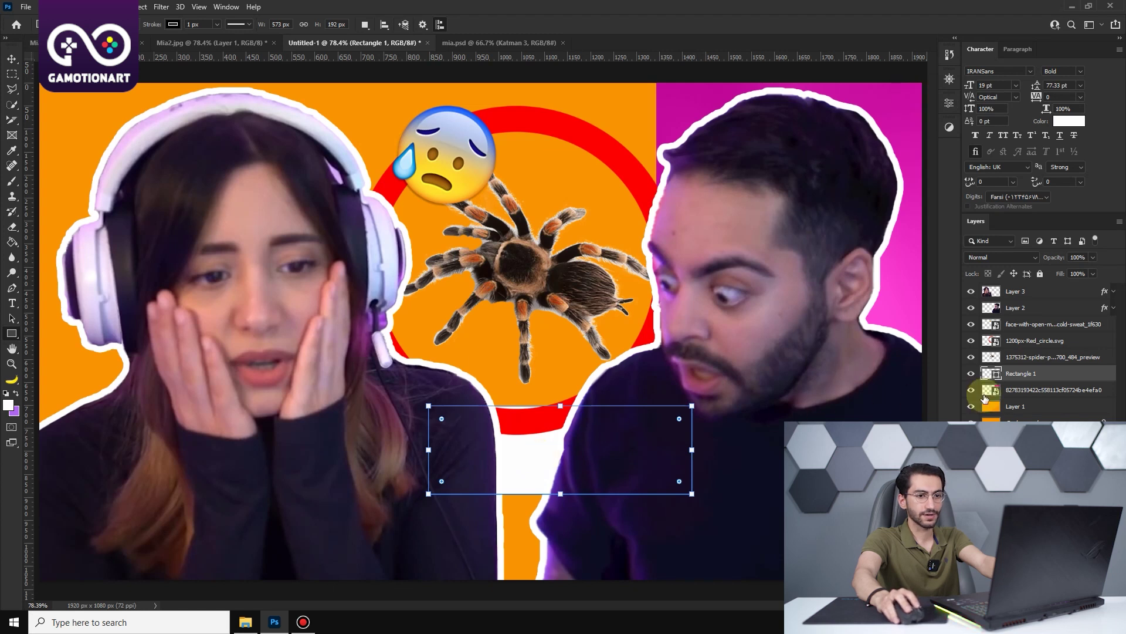
{"action": "left_click_drag", "start_coordinate": [1038, 374], "coordinate": [1052, 292]}
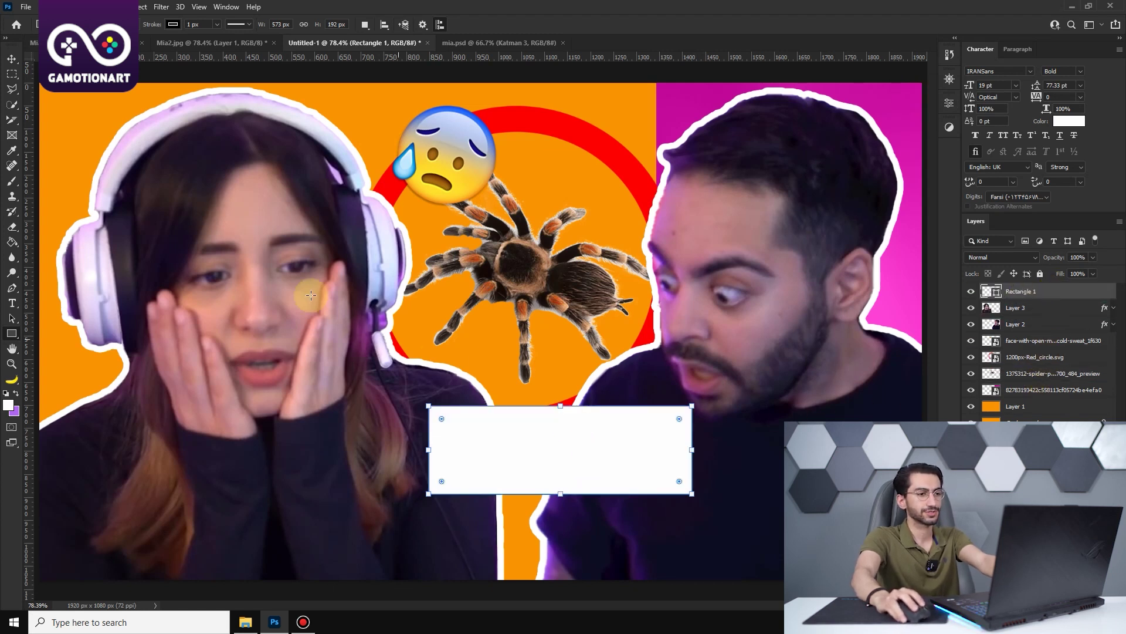
{"action": "key", "text": "v"}
{"action": "left_click_drag", "start_coordinate": [533, 445], "coordinate": [510, 412]}
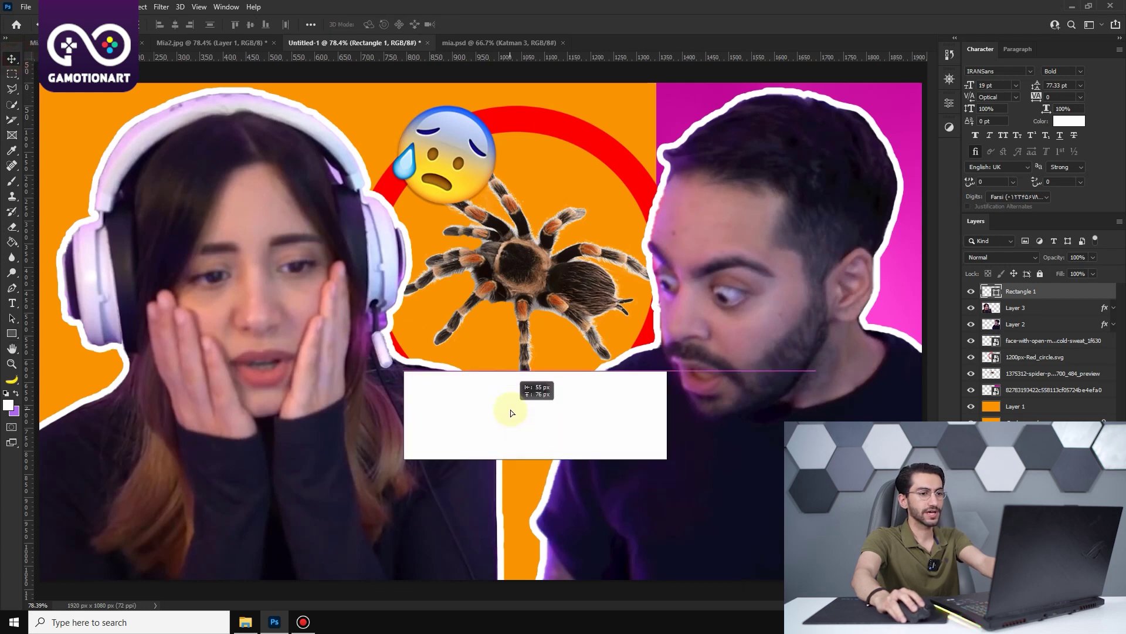
{"action": "key", "text": "ctrl+t"}
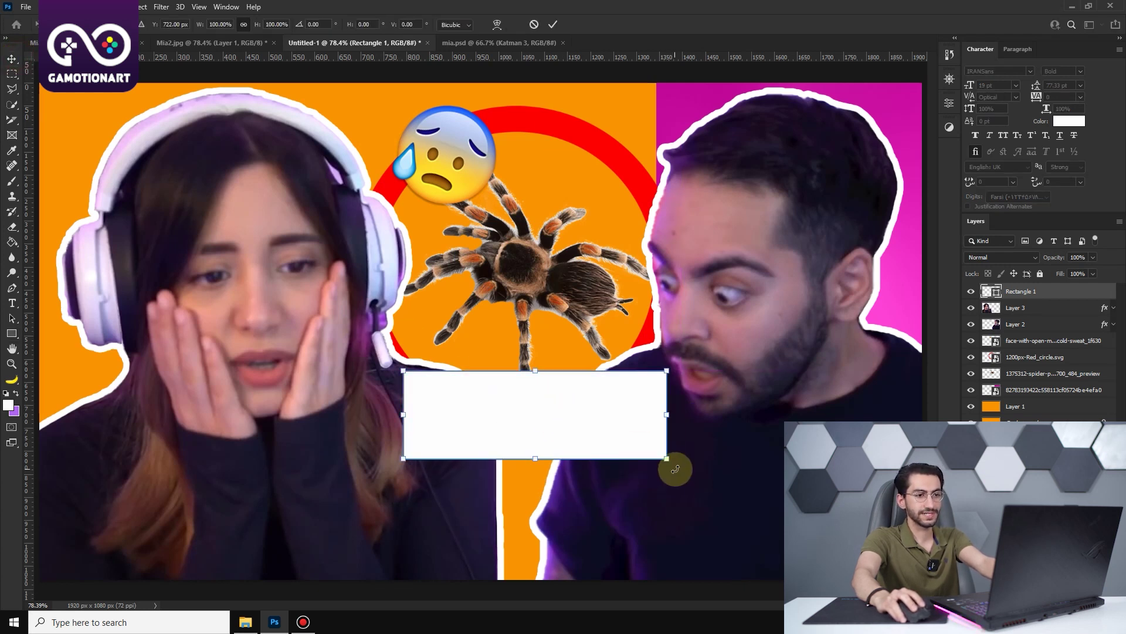
Step: Tilt the white rectangle about 18° and skew its corners, narrowing the right end toward the man's mouth
{"action": "left_click_drag", "start_coordinate": [673, 468], "coordinate": [691, 422]}
{"action": "left_click_drag", "start_coordinate": [626, 399], "coordinate": [635, 416]}
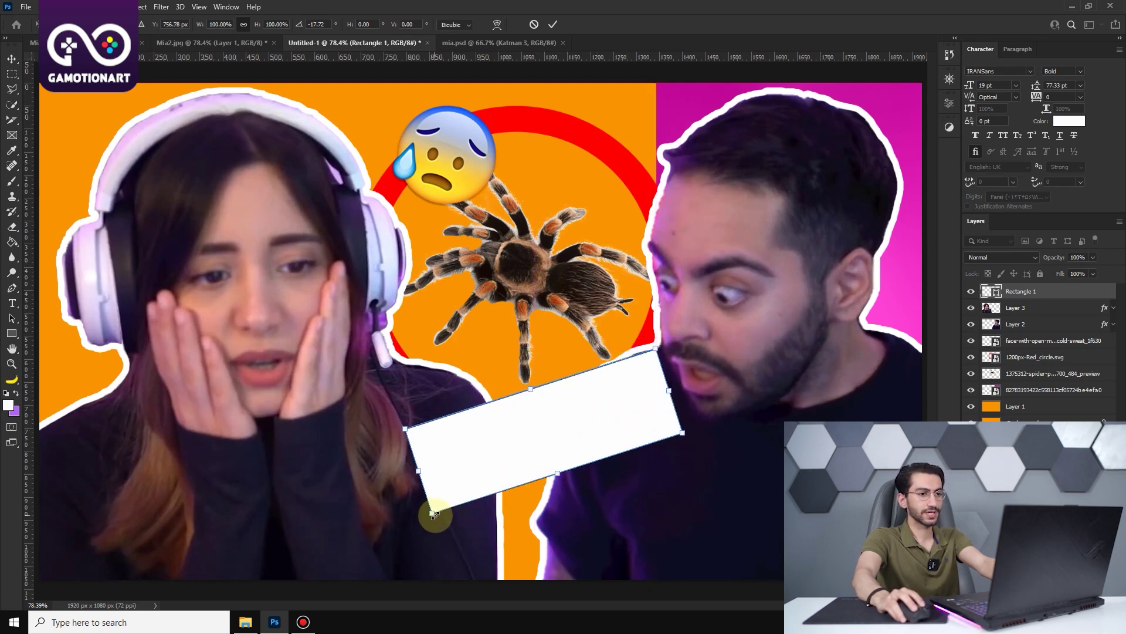
{"action": "mouse_move", "coordinate": [434, 514]}
{"action": "left_mouse_down"}
{"action": "mouse_move", "coordinate": [421, 516]}
{"action": "mouse_move", "coordinate": [424, 490]}
{"action": "mouse_move", "coordinate": [434, 510]}
{"action": "left_mouse_up"}
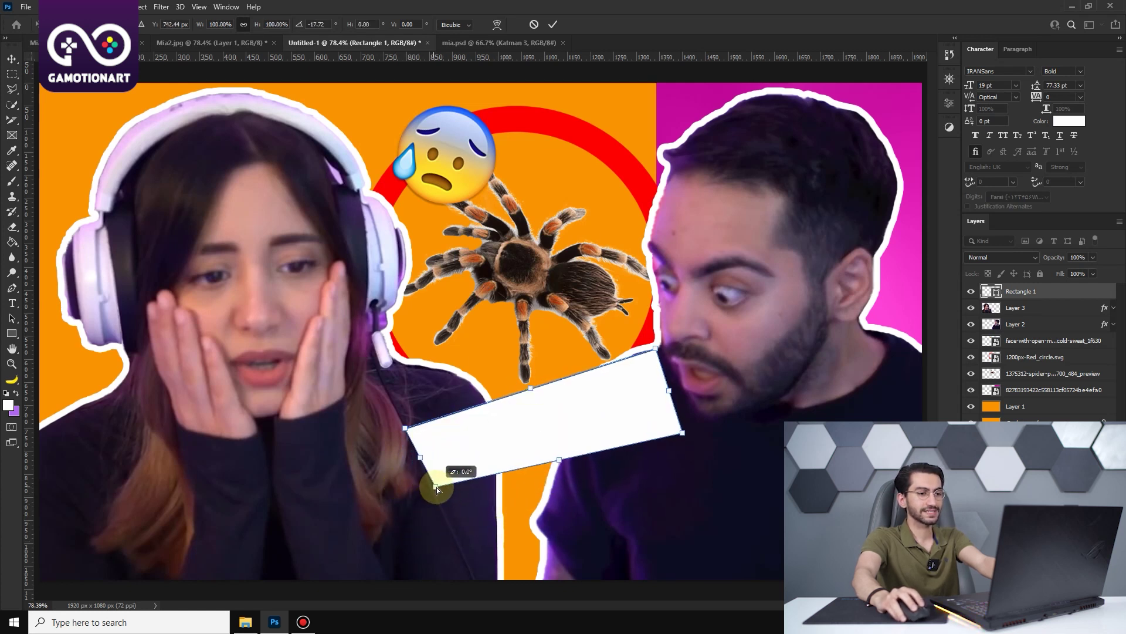
{"action": "left_click_drag", "start_coordinate": [682, 433], "coordinate": [671, 395]}
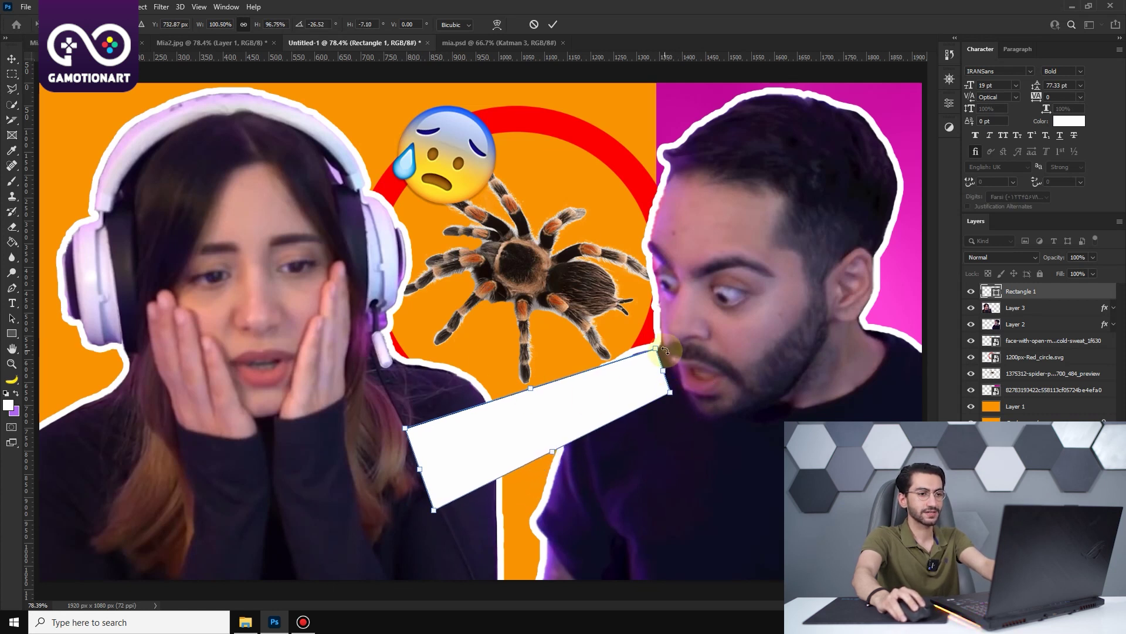
{"action": "left_click_drag", "start_coordinate": [660, 352], "coordinate": [660, 360]}
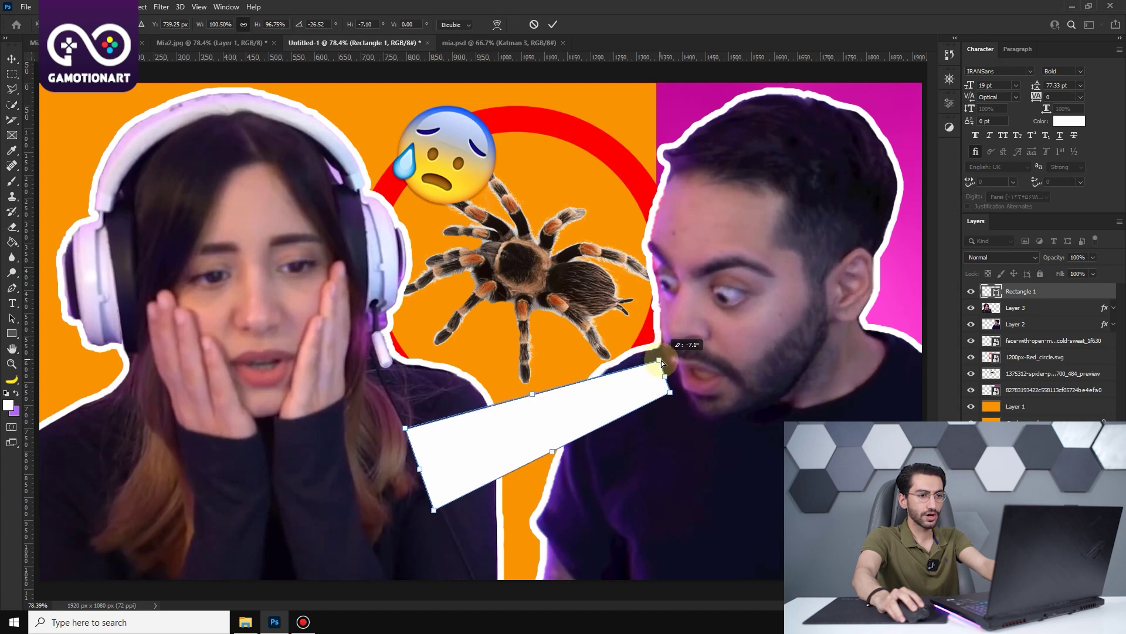
{"action": "left_click_drag", "start_coordinate": [405, 428], "coordinate": [394, 417]}
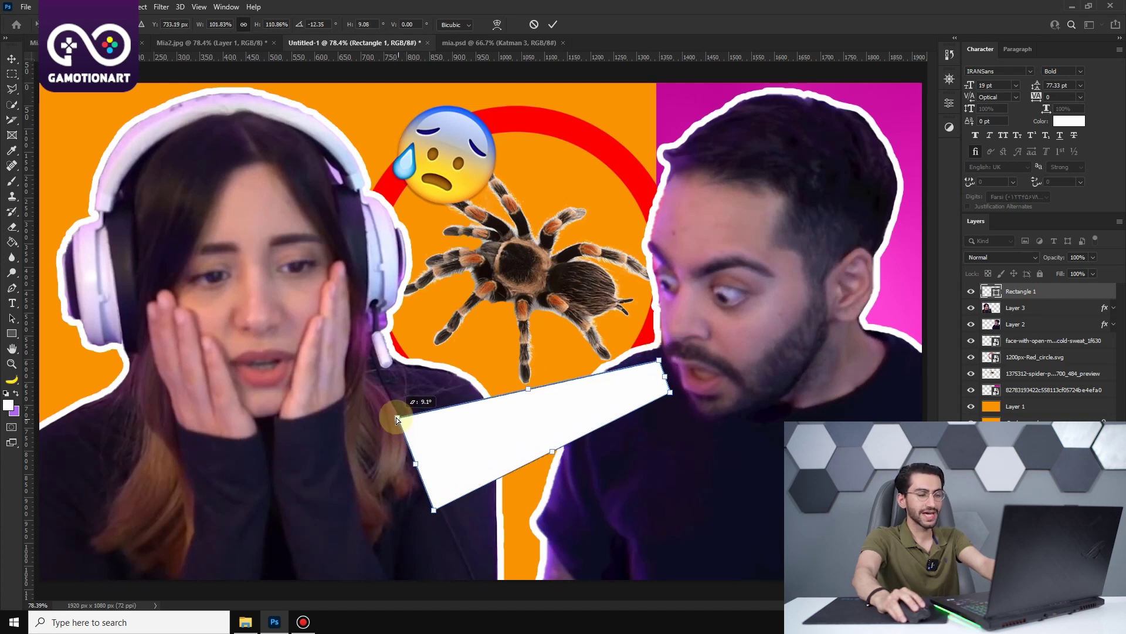
Step: Refine the wedge, spreading its left end out and skewing the right end downward
{"action": "left_click_drag", "start_coordinate": [503, 430], "coordinate": [492, 434]}
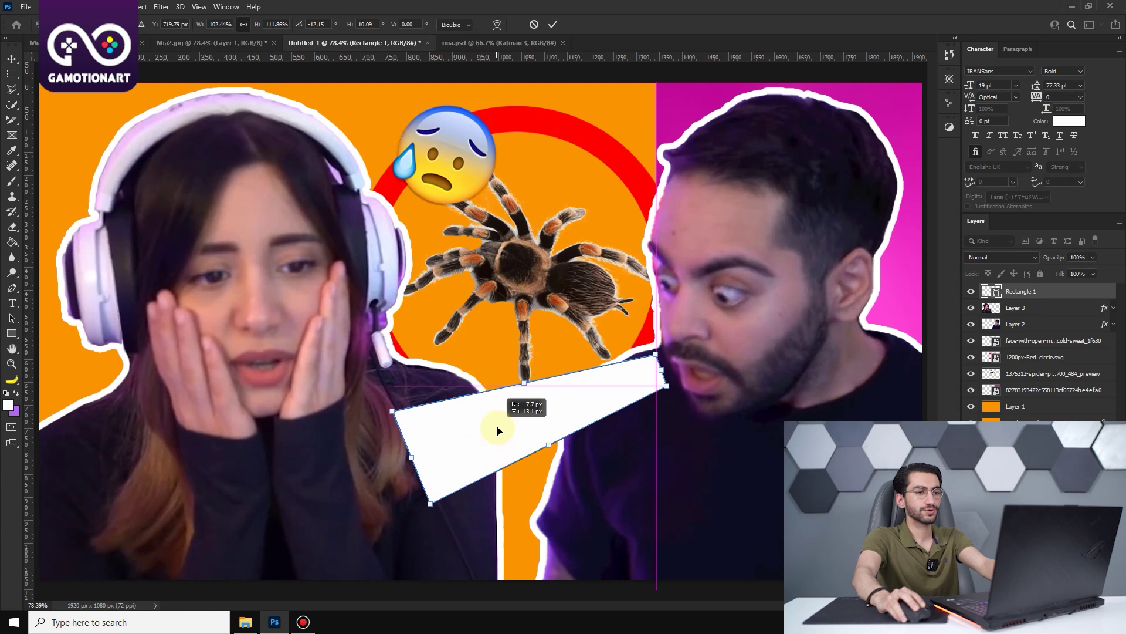
{"action": "left_click_drag", "start_coordinate": [391, 411], "coordinate": [363, 411]}
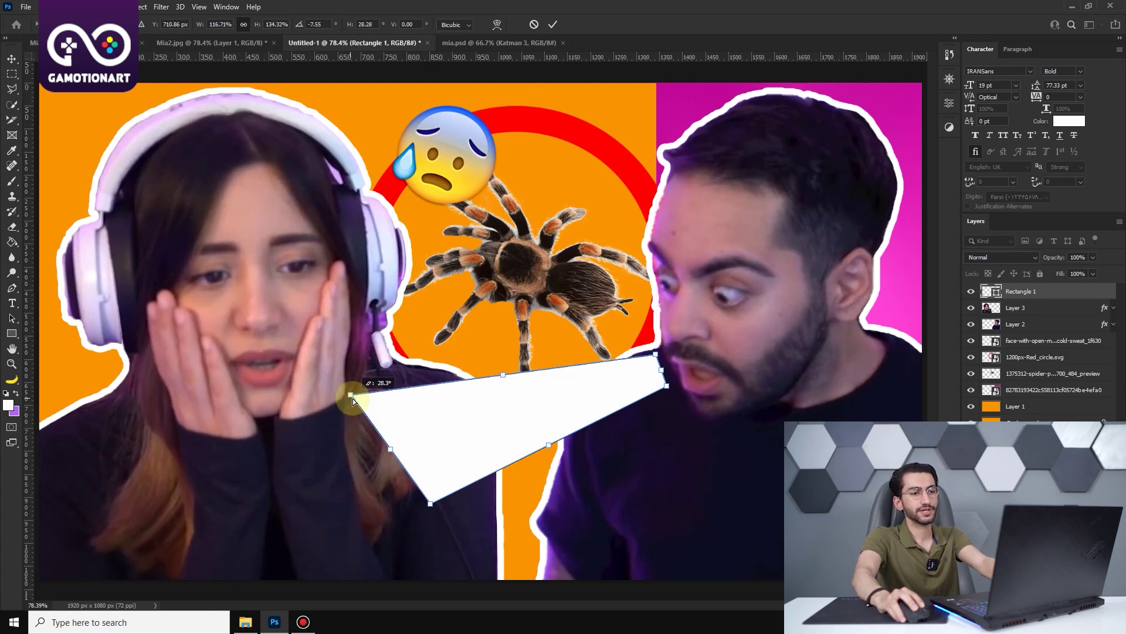
{"action": "left_click_drag", "start_coordinate": [430, 503], "coordinate": [386, 494]}
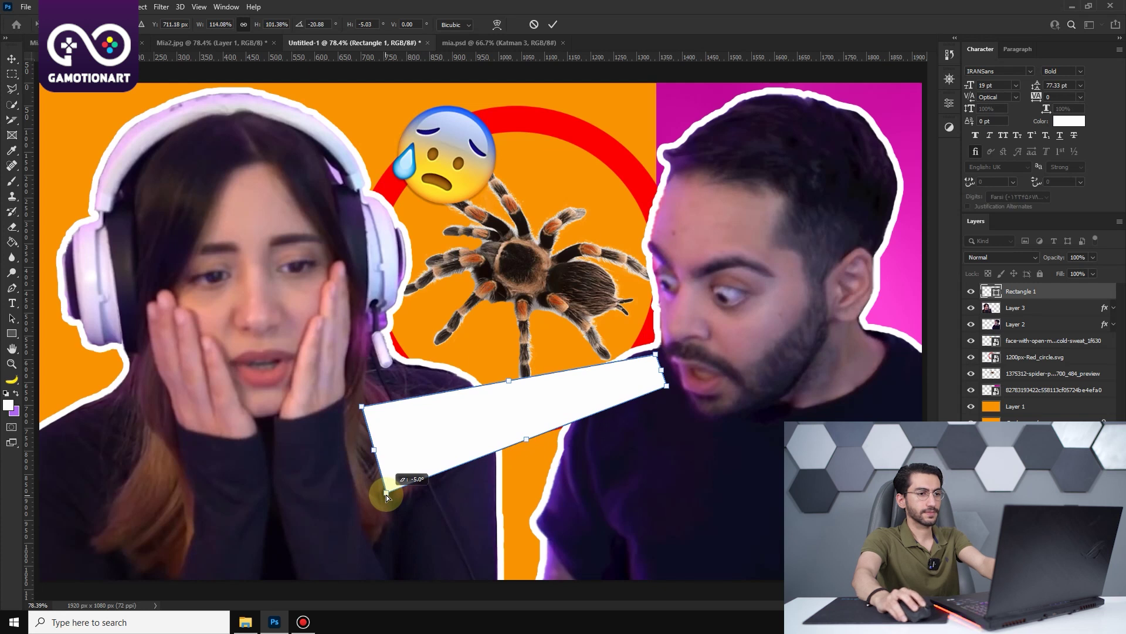
{"action": "left_click_drag", "start_coordinate": [441, 446], "coordinate": [447, 452]}
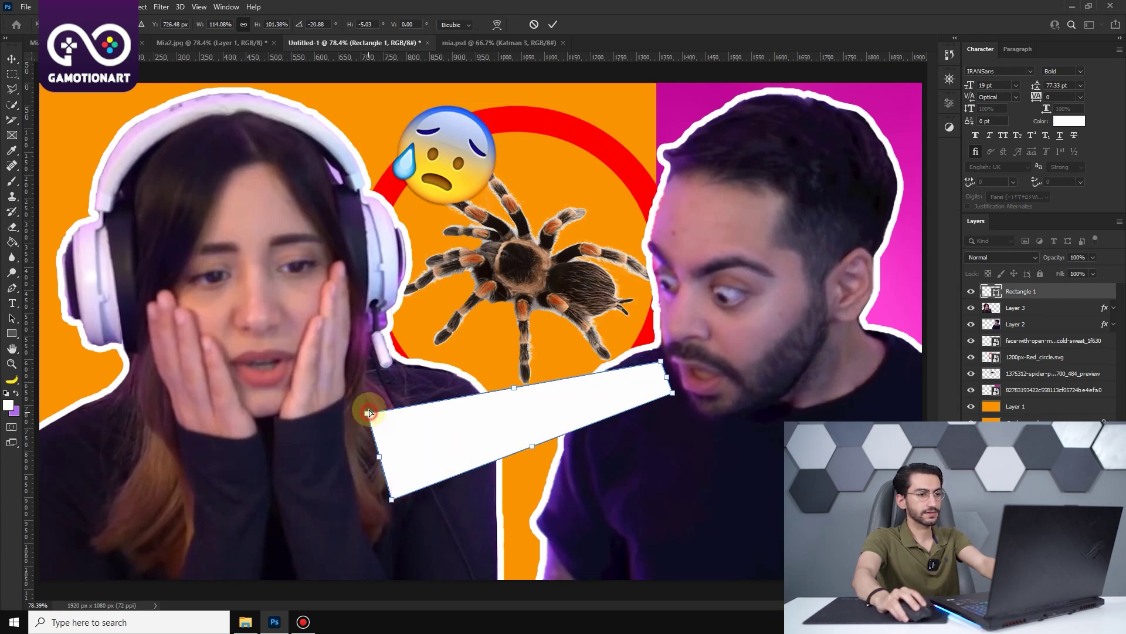
{"action": "left_click_drag", "start_coordinate": [369, 413], "coordinate": [362, 397]}
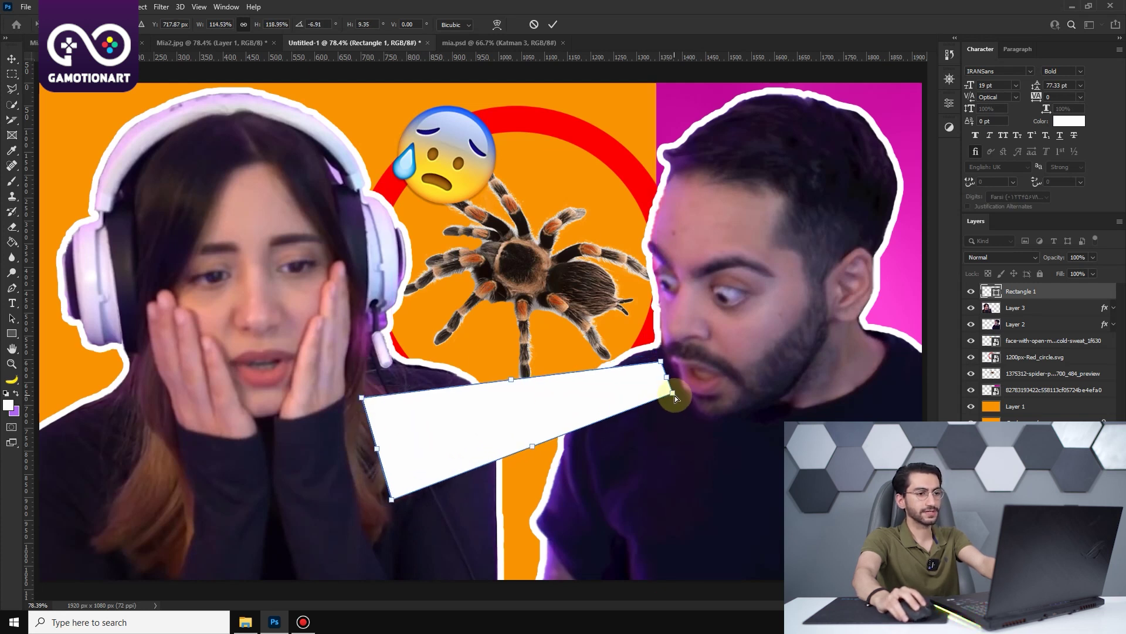
{"action": "left_click_drag", "start_coordinate": [674, 398], "coordinate": [674, 405]}
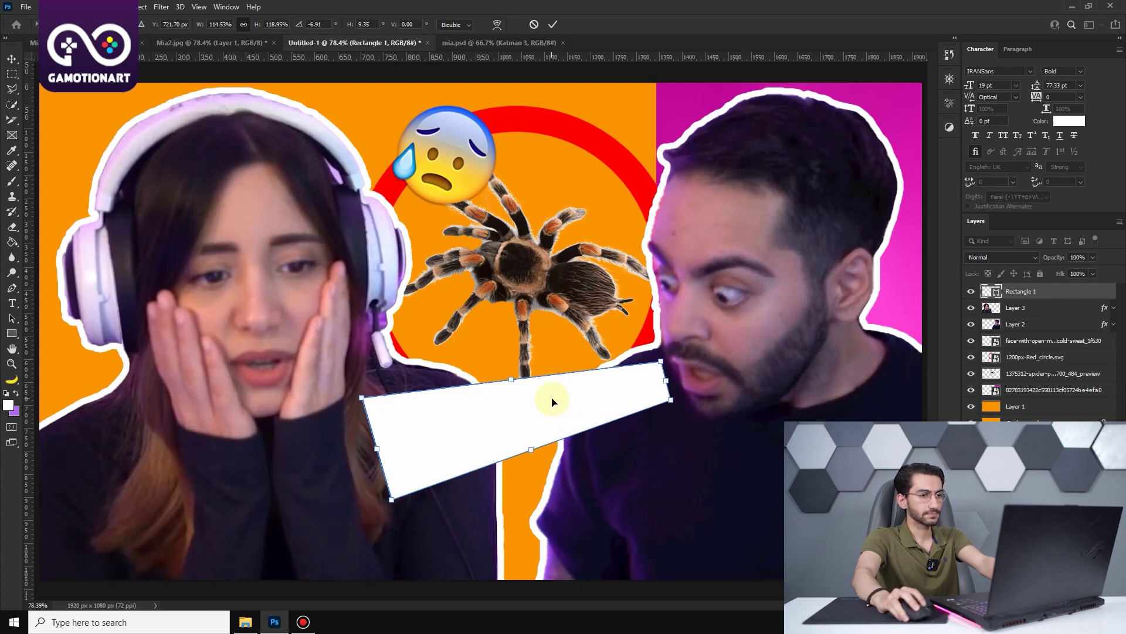
Step: Commit the wedge and start a black text box inside it
{"action": "left_click", "coordinate": [552, 24]}
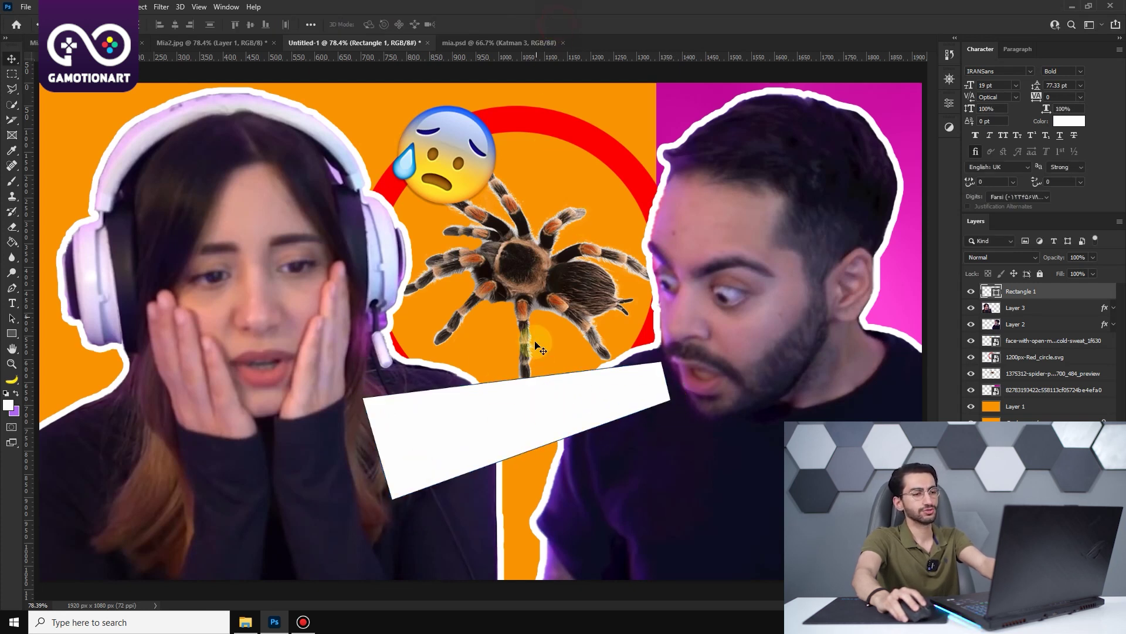
{"action": "left_click", "coordinate": [486, 453]}
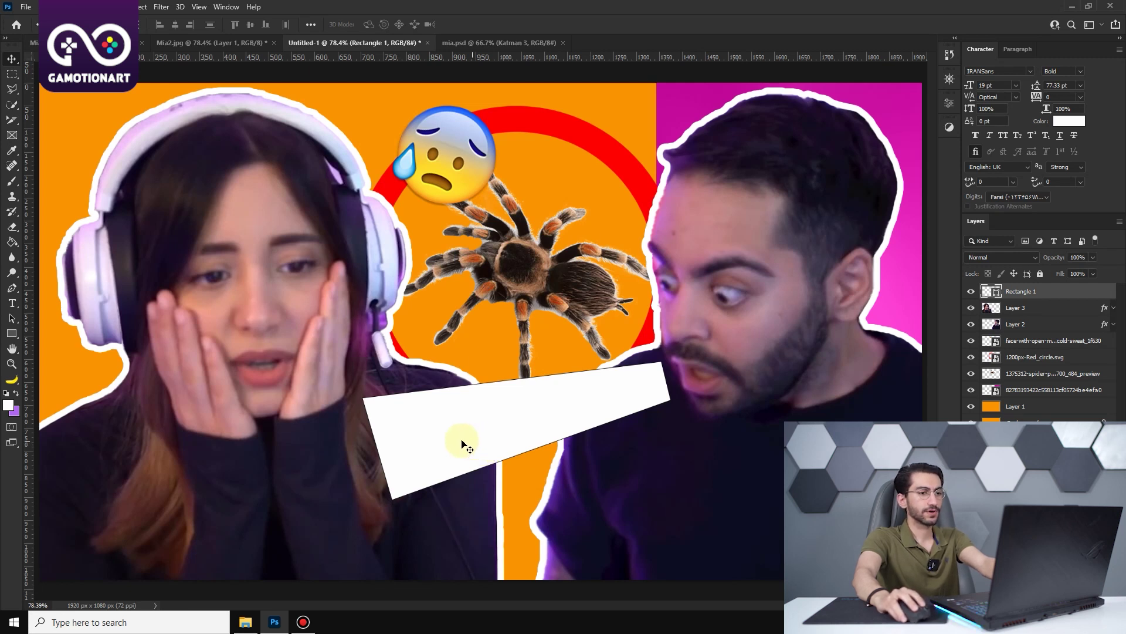
{"action": "left_click", "coordinate": [12, 304]}
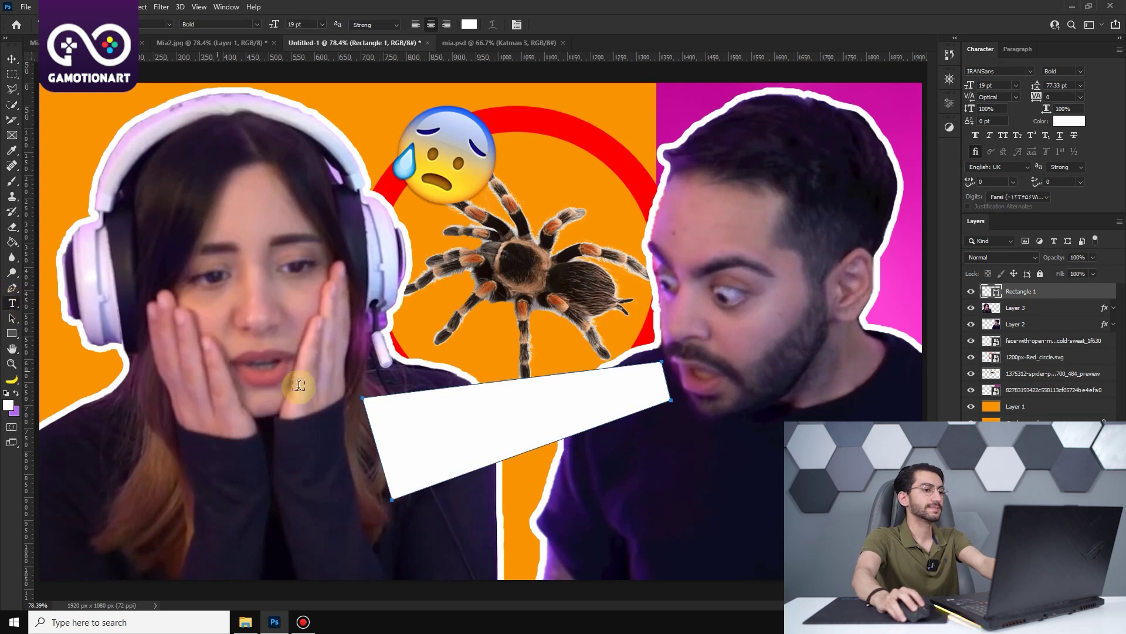
{"action": "left_click", "coordinate": [638, 373]}
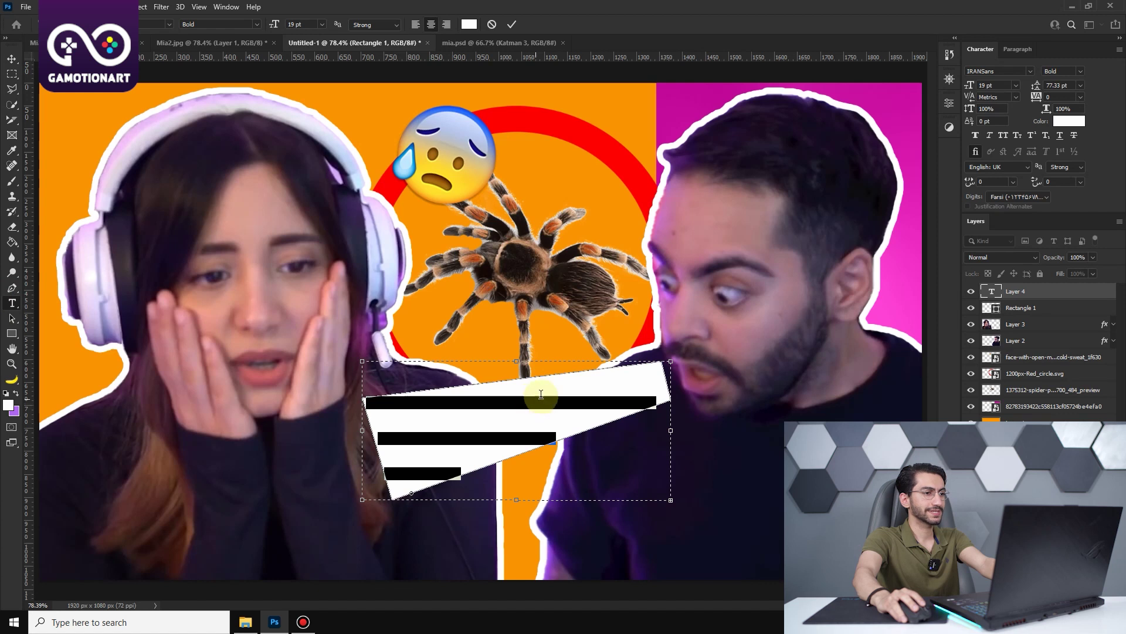
{"action": "left_click", "coordinate": [1069, 121]}
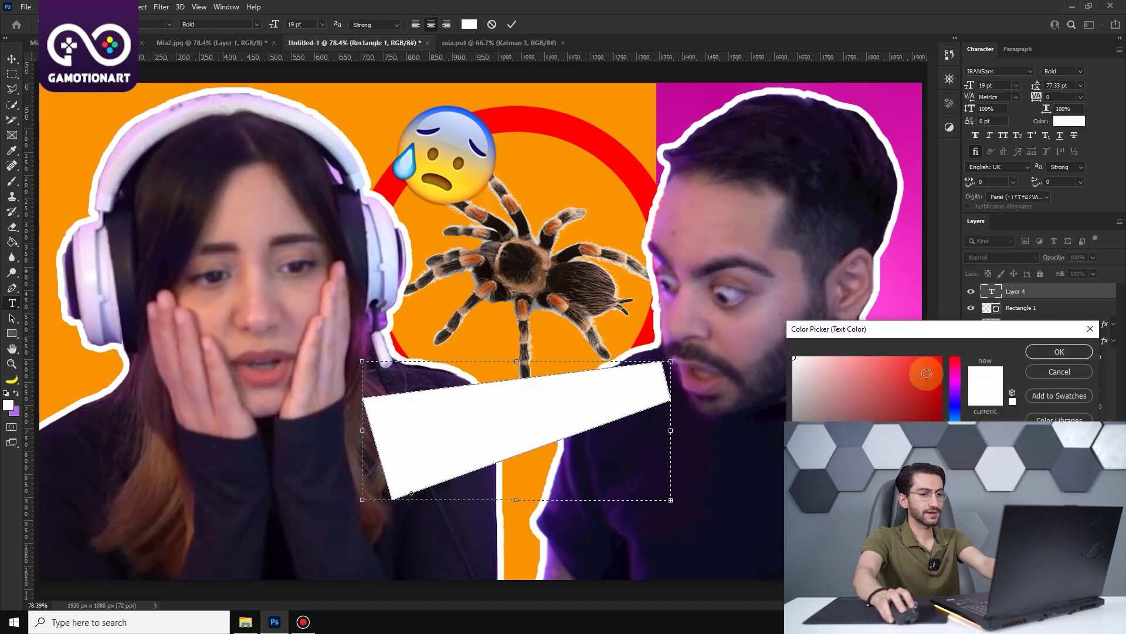
{"action": "left_click", "coordinate": [915, 420]}
{"action": "left_click", "coordinate": [1059, 352]}
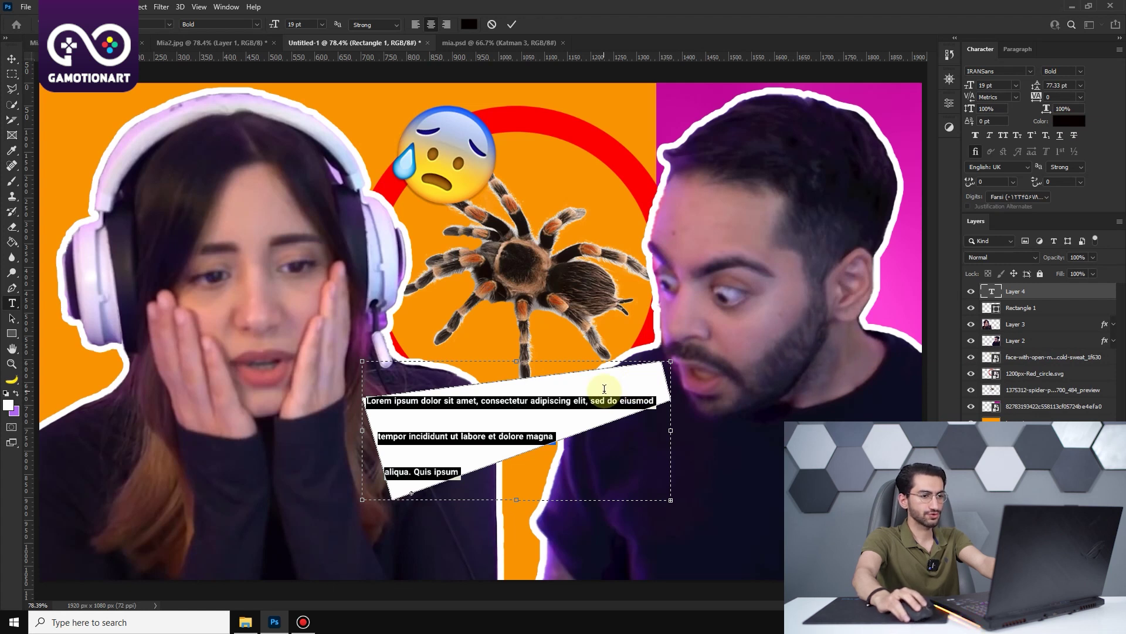
Step: Type 'بکشش...!' and enlarge it to 95 pt
{"action": "key", "text": "BackSpace"}
{"action": "type", "text": "بکشش"}
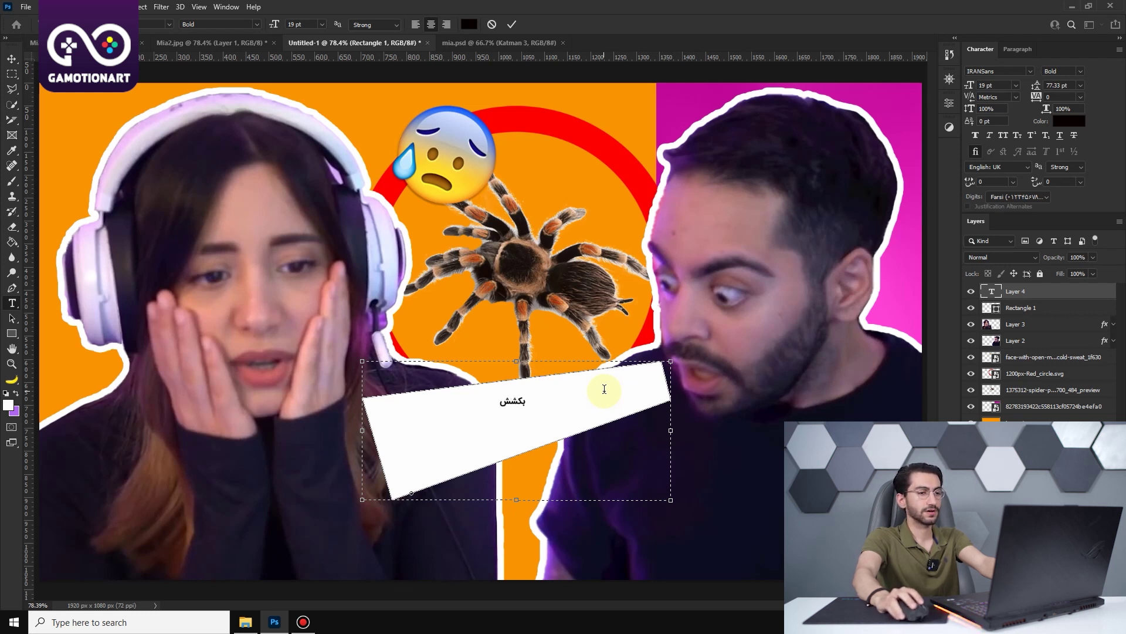
{"action": "type", "text": "...!"}
{"action": "left_click_drag", "start_coordinate": [495, 404], "coordinate": [532, 405]}
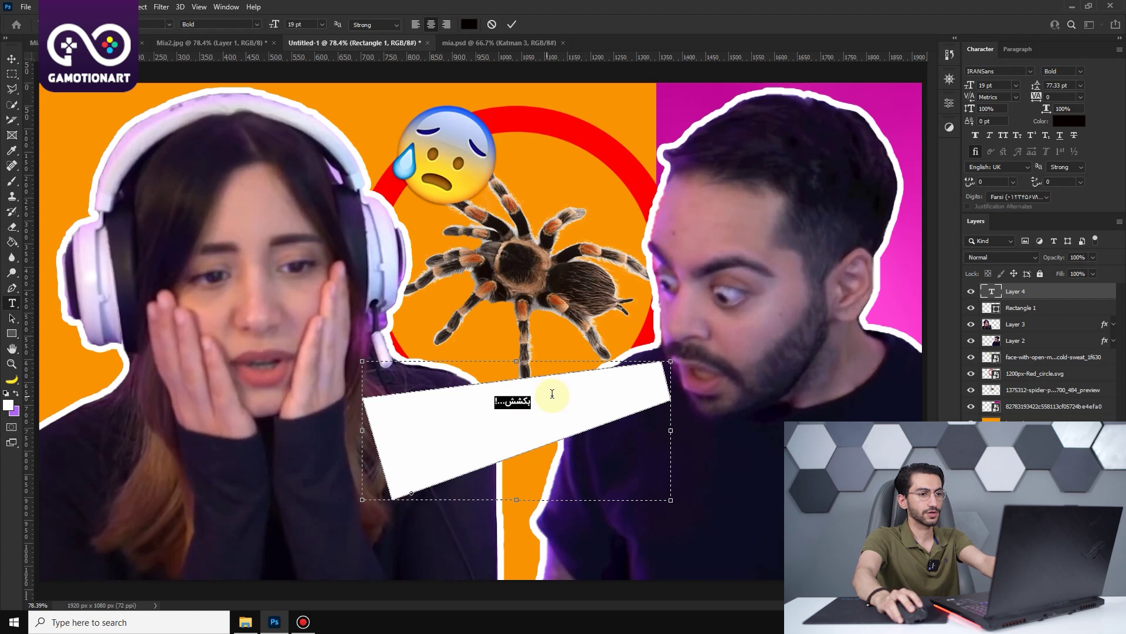
{"action": "left_click", "coordinate": [1001, 86]}
{"action": "scroll", "coordinate": [1001, 86], "scroll_direction": "up", "scroll_amount": 8}
{"action": "scroll", "coordinate": [1001, 87], "scroll_direction": "up", "scroll_amount": 8}
{"action": "scroll", "coordinate": [1000, 87], "scroll_direction": "up", "scroll_amount": 8}
{"action": "scroll", "coordinate": [1001, 87], "scroll_direction": "up", "scroll_amount": 6}
{"action": "scroll", "coordinate": [1000, 86], "scroll_direction": "up", "scroll_amount": 7}
{"action": "scroll", "coordinate": [1001, 87], "scroll_direction": "up", "scroll_amount": 6}
{"action": "scroll", "coordinate": [1001, 87], "scroll_direction": "up", "scroll_amount": 6}
{"action": "scroll", "coordinate": [1001, 87], "scroll_direction": "up", "scroll_amount": 6}
{"action": "scroll", "coordinate": [1001, 86], "scroll_direction": "up", "scroll_amount": 6}
{"action": "scroll", "coordinate": [1000, 86], "scroll_direction": "up", "scroll_amount": 6}
{"action": "scroll", "coordinate": [1001, 86], "scroll_direction": "up", "scroll_amount": 6}
{"action": "scroll", "coordinate": [1001, 86], "scroll_direction": "up", "scroll_amount": 1}
{"action": "scroll", "coordinate": [1001, 86], "scroll_direction": "up", "scroll_amount": 2}
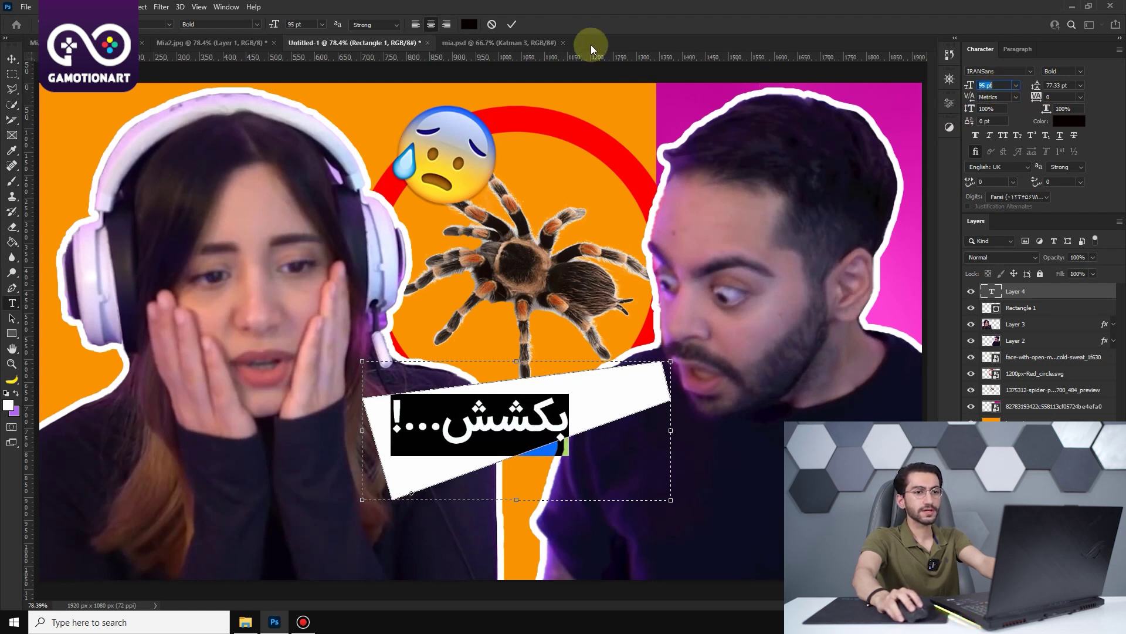
{"action": "left_click", "coordinate": [513, 25]}
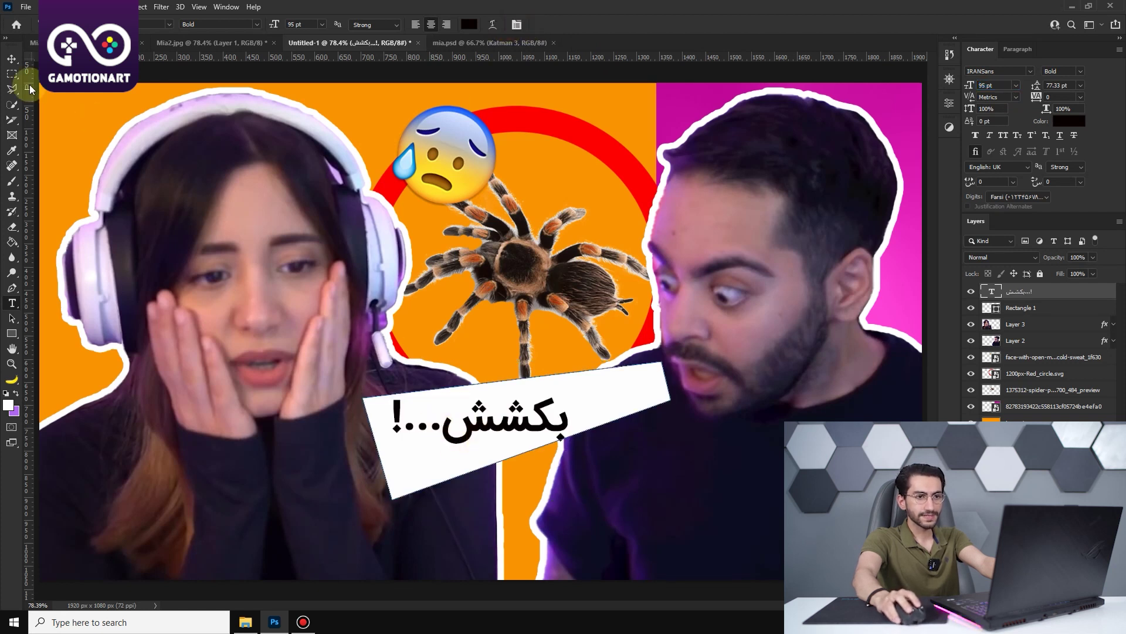
Step: Rotate the Persian text about -14° to match the wedge's slant, moved up-right
{"action": "left_click", "coordinate": [12, 58]}
{"action": "left_click_drag", "start_coordinate": [511, 433], "coordinate": [540, 417]}
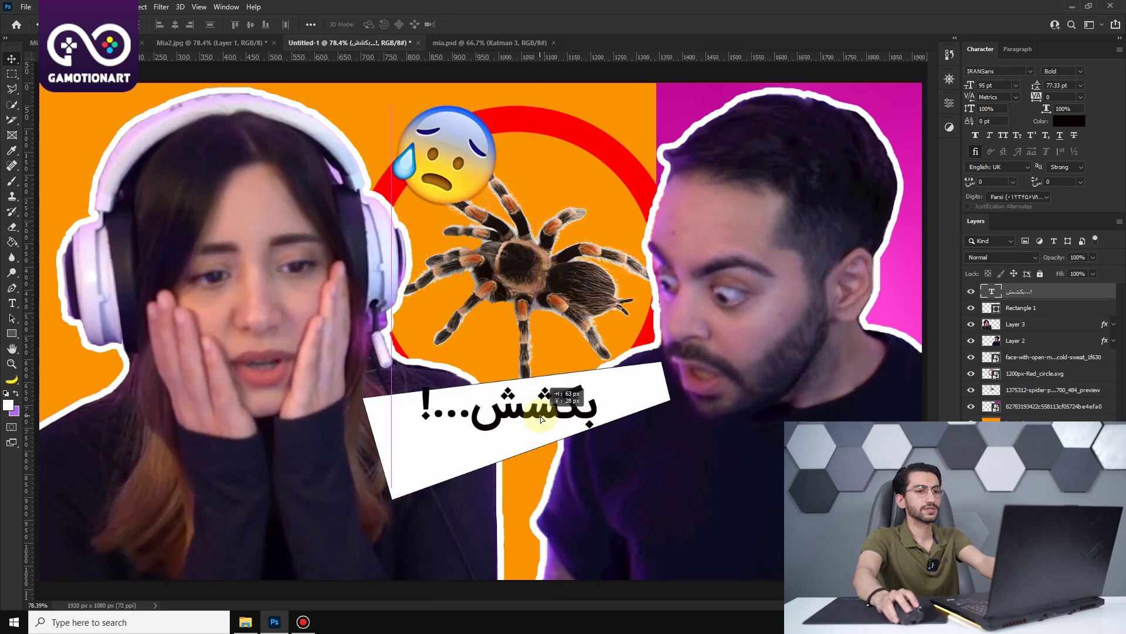
{"action": "key", "text": "ctrl+t"}
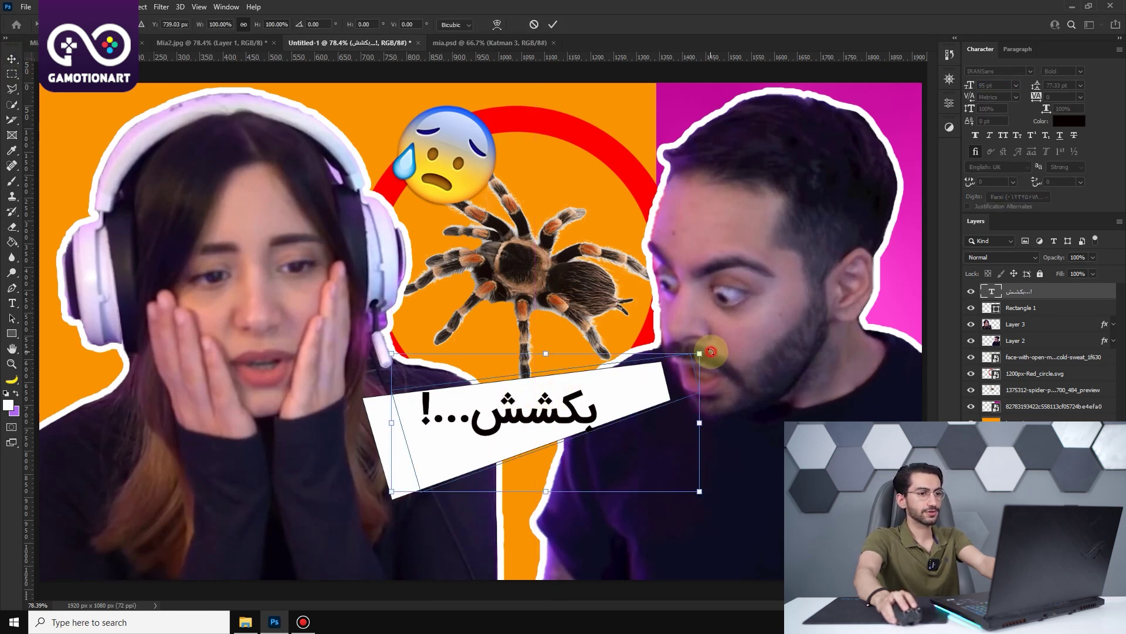
{"action": "left_click_drag", "start_coordinate": [711, 352], "coordinate": [680, 312]}
{"action": "left_click", "coordinate": [546, 412]}
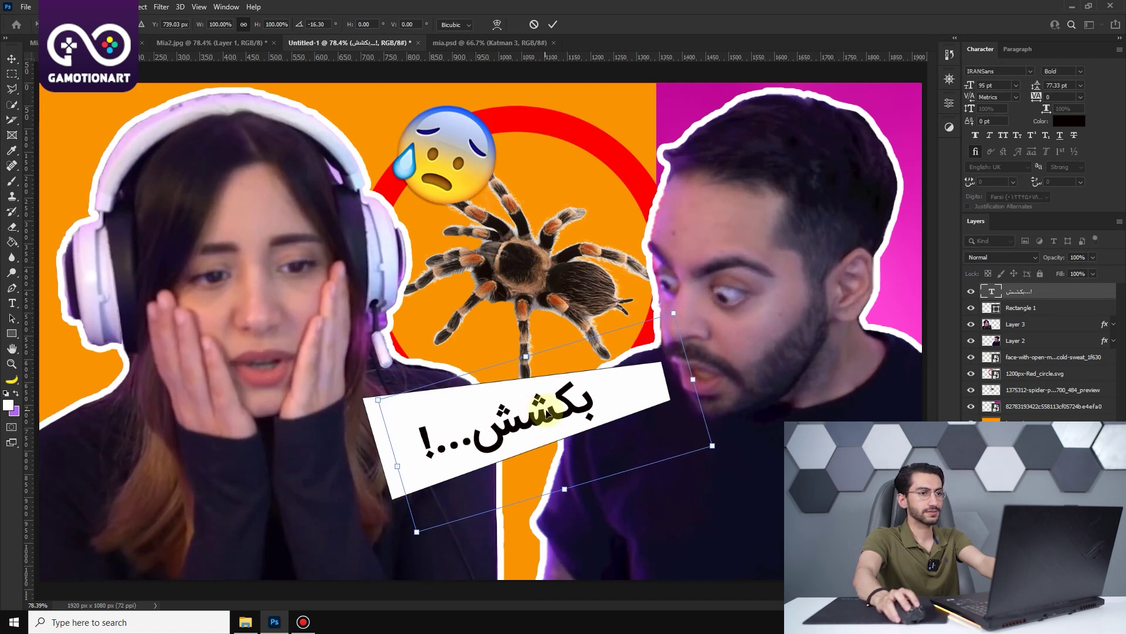
{"action": "left_click_drag", "start_coordinate": [551, 414], "coordinate": [601, 405]}
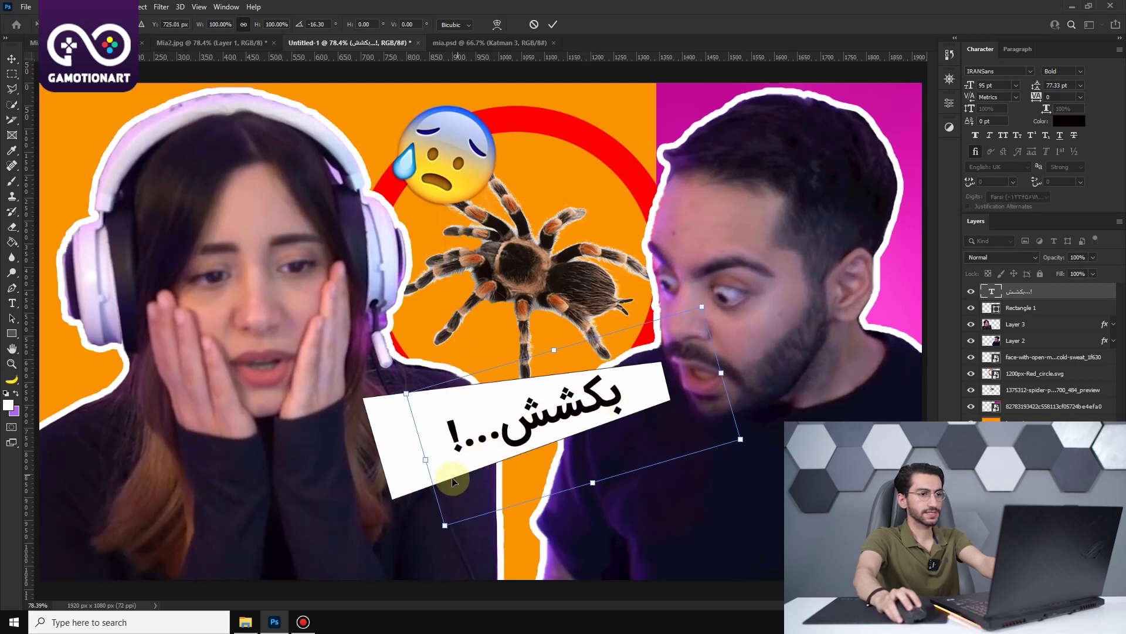
Step: Widen the text to about 147% and settle it along the wedge
{"action": "mouse_move", "coordinate": [427, 457]}
{"action": "left_mouse_down"}
{"action": "mouse_move", "coordinate": [521, 380]}
{"action": "mouse_move", "coordinate": [283, 482]}
{"action": "left_mouse_up"}
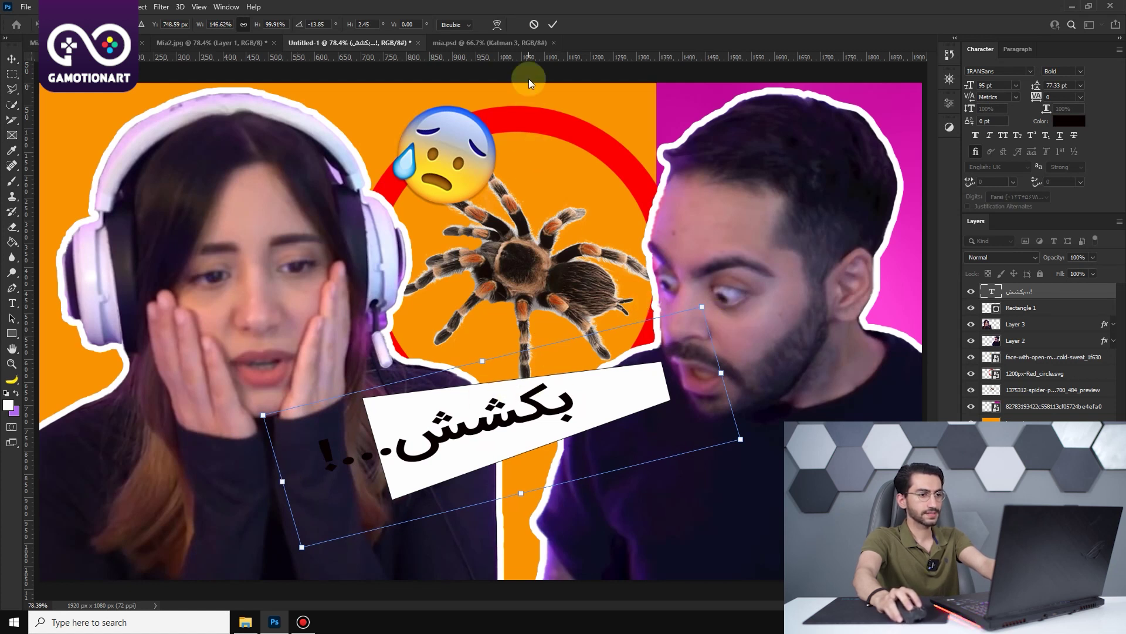
{"action": "left_click_drag", "start_coordinate": [467, 426], "coordinate": [528, 418]}
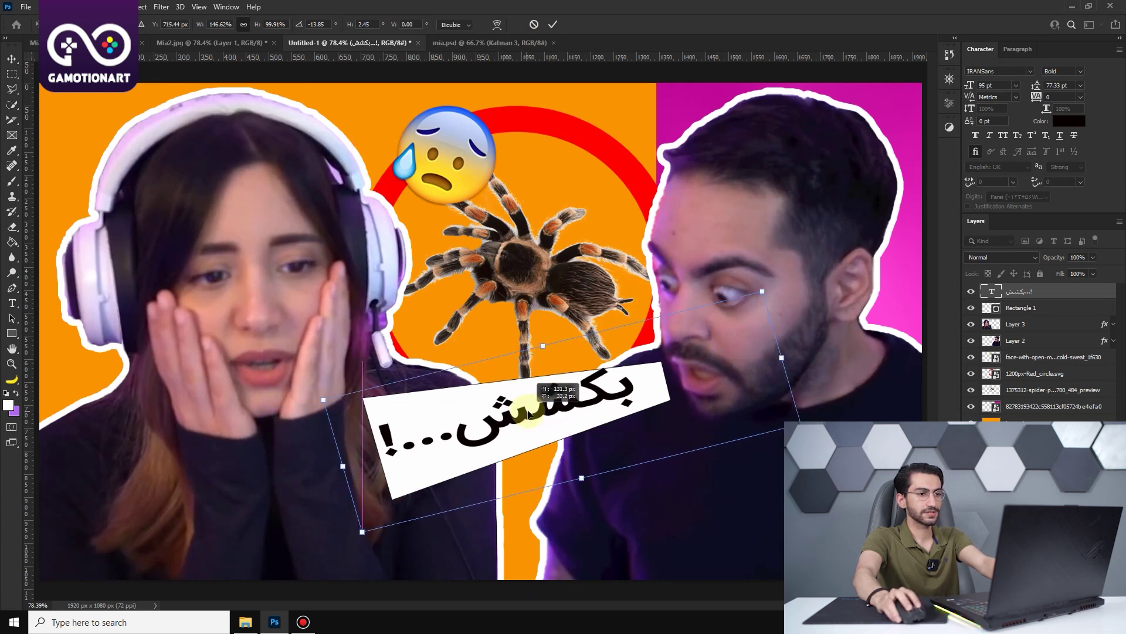
{"action": "left_click_drag", "start_coordinate": [527, 417], "coordinate": [533, 418]}
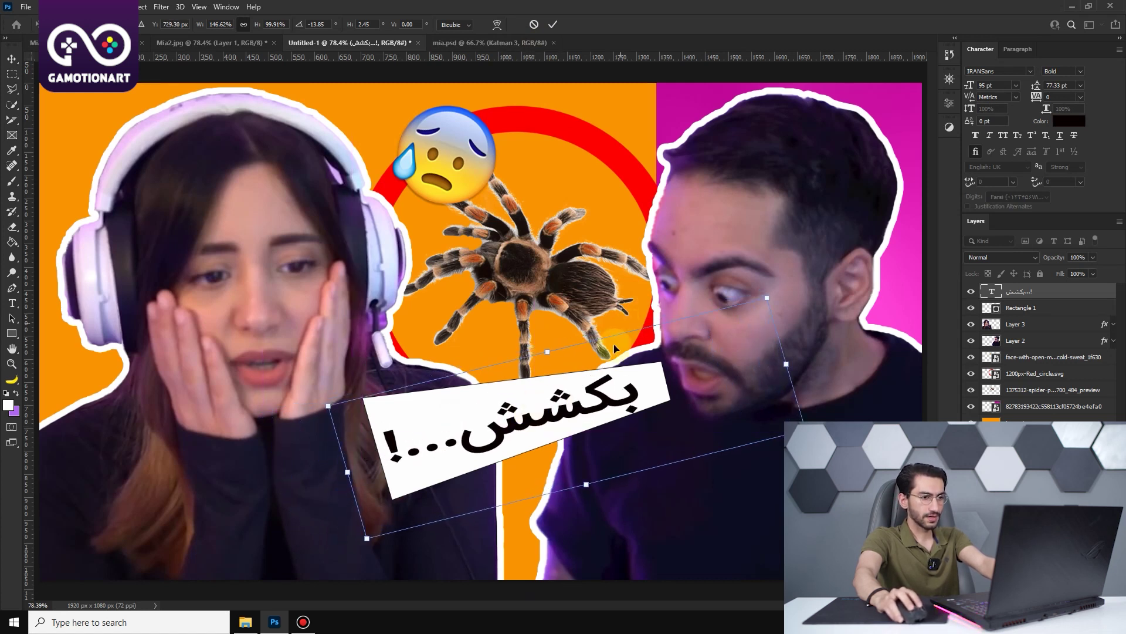
{"action": "left_click_drag", "start_coordinate": [600, 403], "coordinate": [600, 400]}
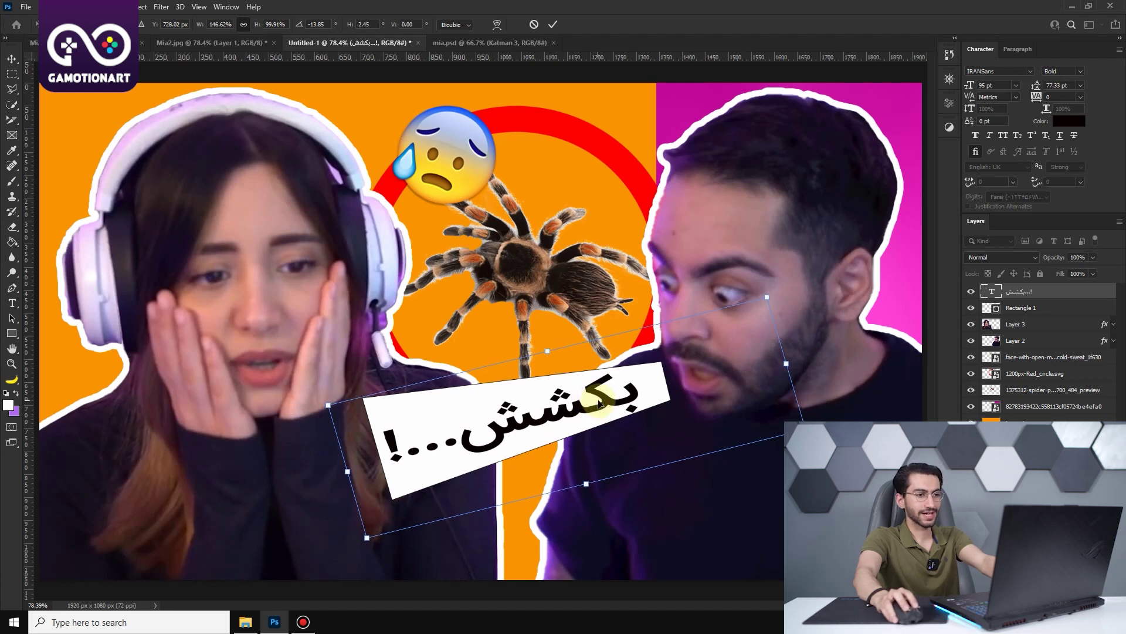
{"action": "left_click", "coordinate": [554, 25]}
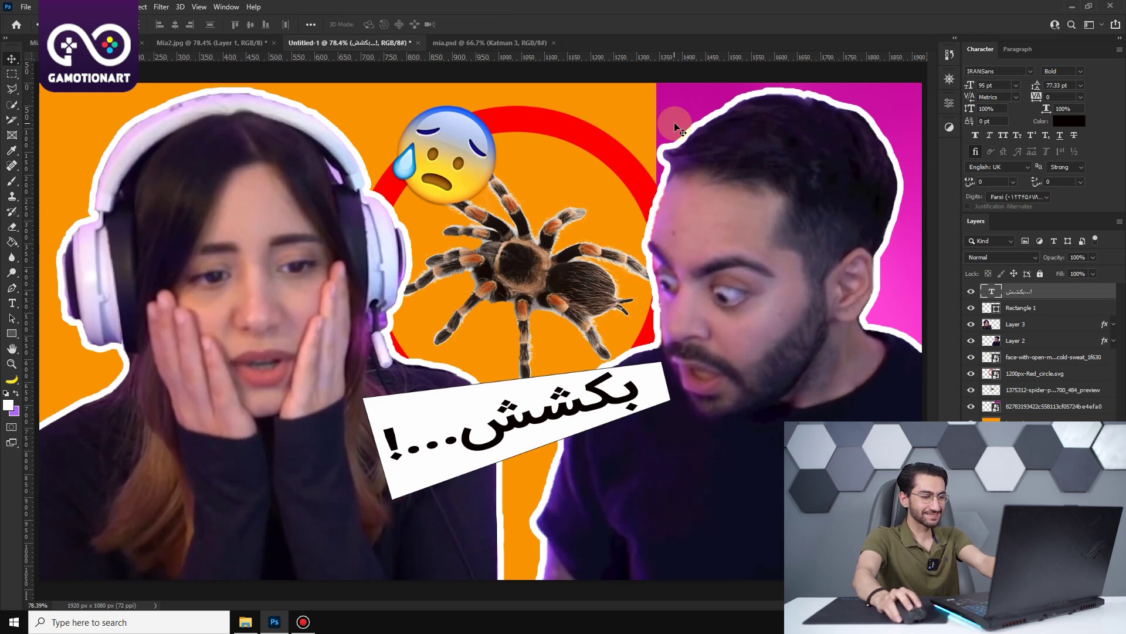
Step: Set the callout text to IRANSans Bold and nudge it slightly right and up
{"action": "double_click", "coordinate": [531, 423]}
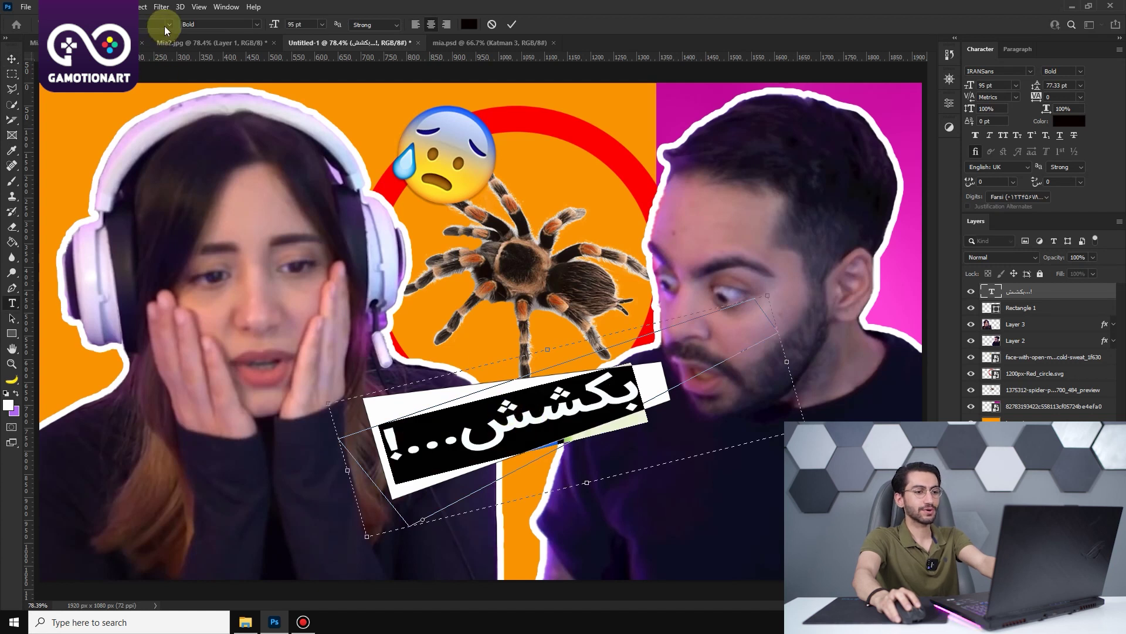
{"action": "left_click", "coordinate": [168, 24]}
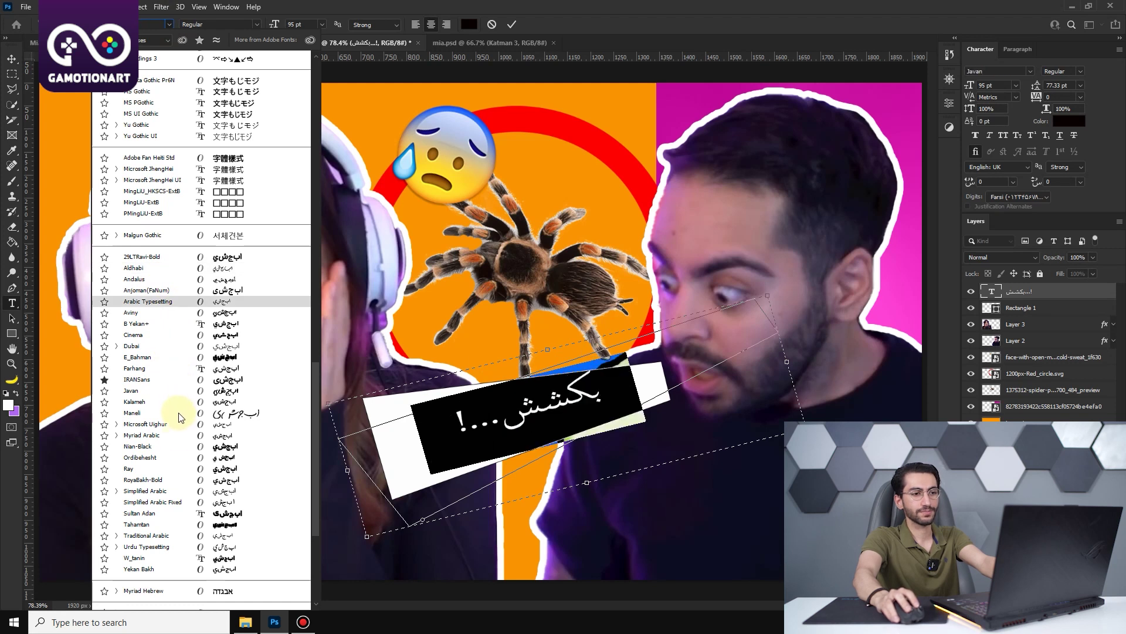
{"action": "left_click", "coordinate": [170, 24]}
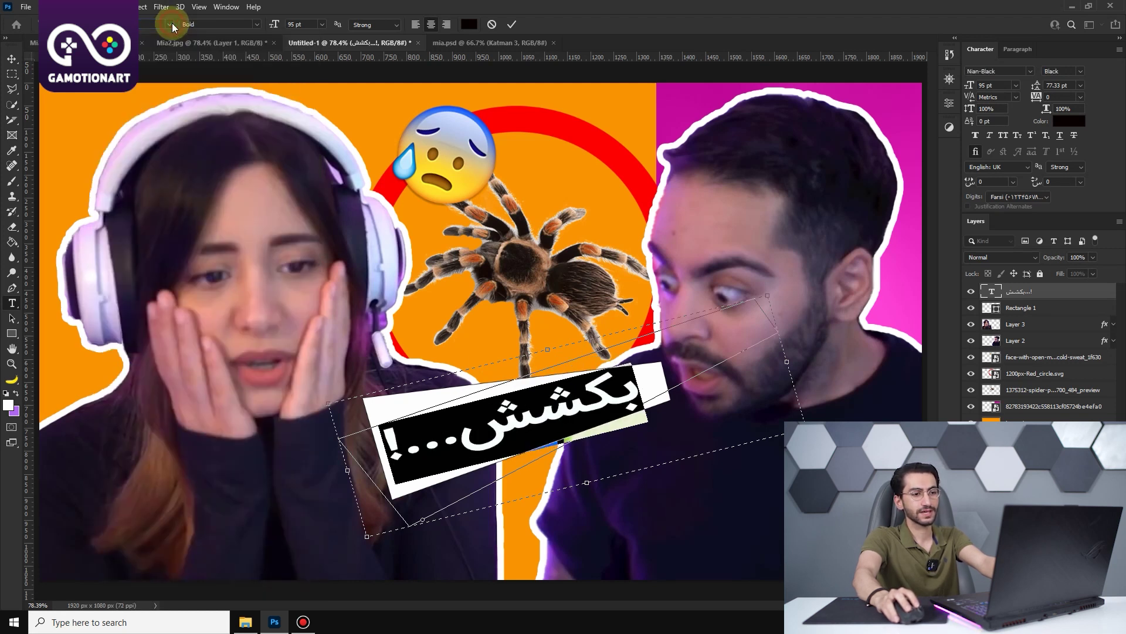
{"action": "left_click", "coordinate": [979, 139]}
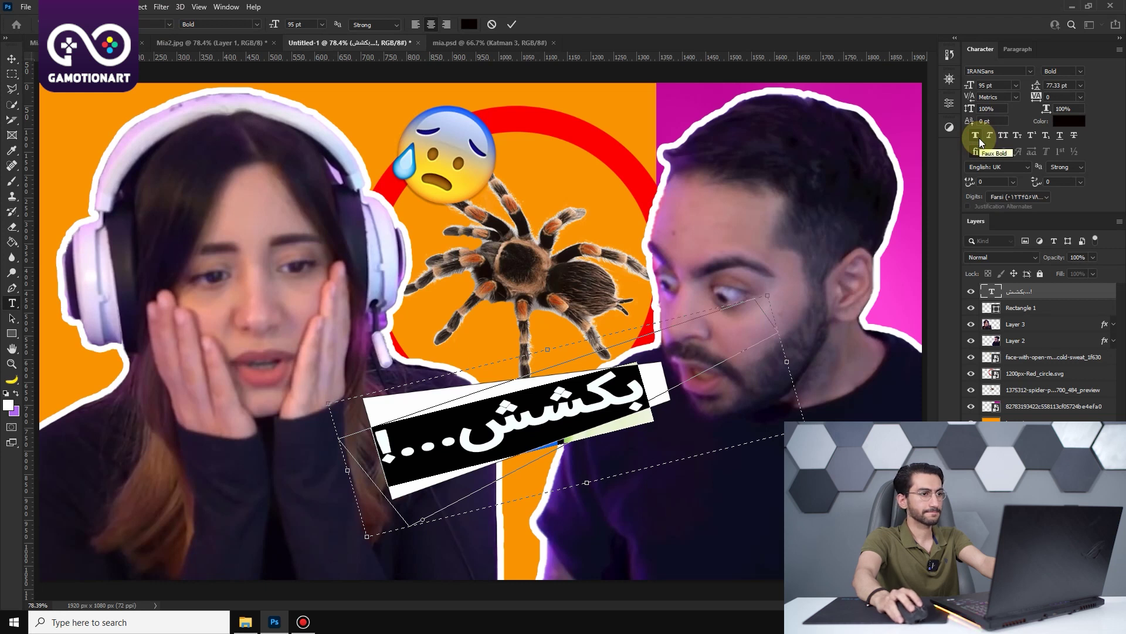
{"action": "left_click", "coordinate": [510, 24]}
{"action": "left_click_drag", "start_coordinate": [554, 414], "coordinate": [560, 416]}
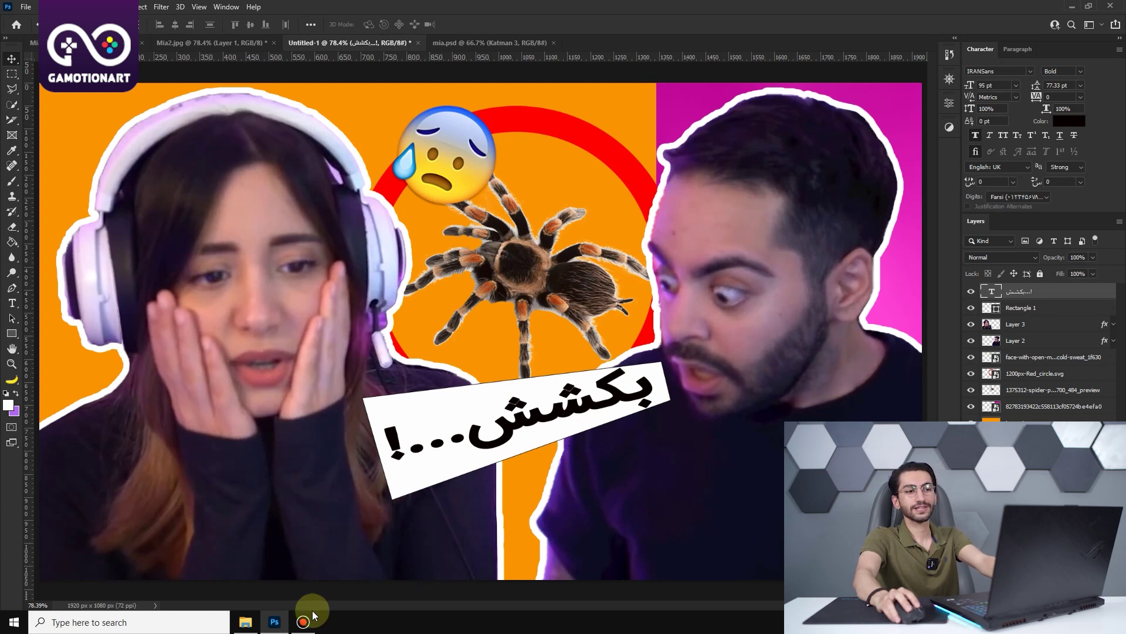
{"action": "left_click", "coordinate": [300, 627]}
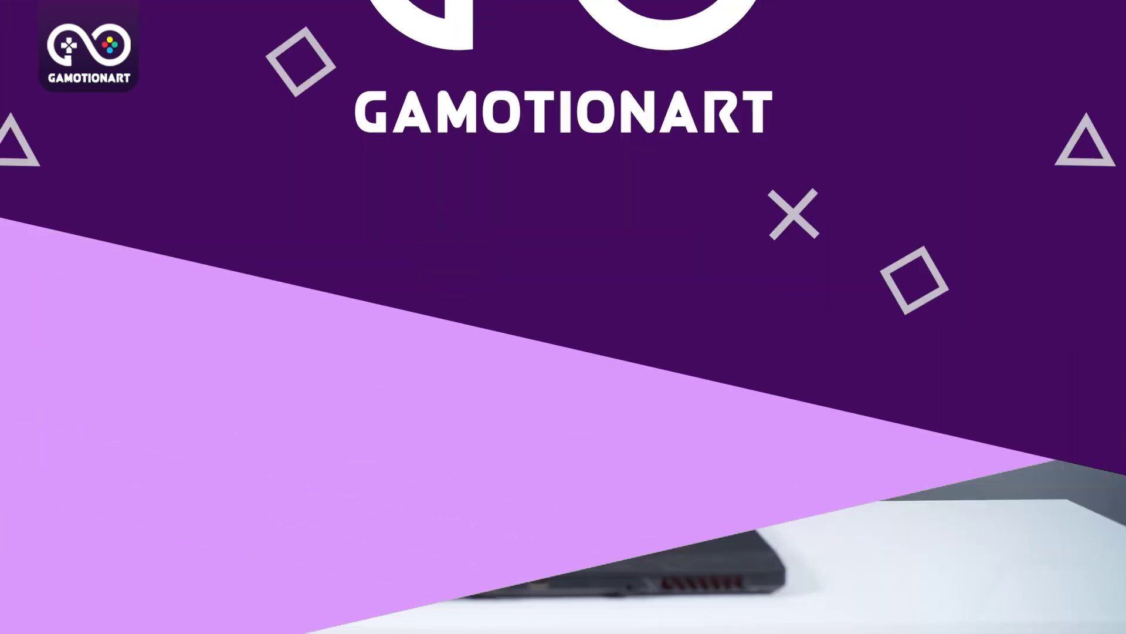